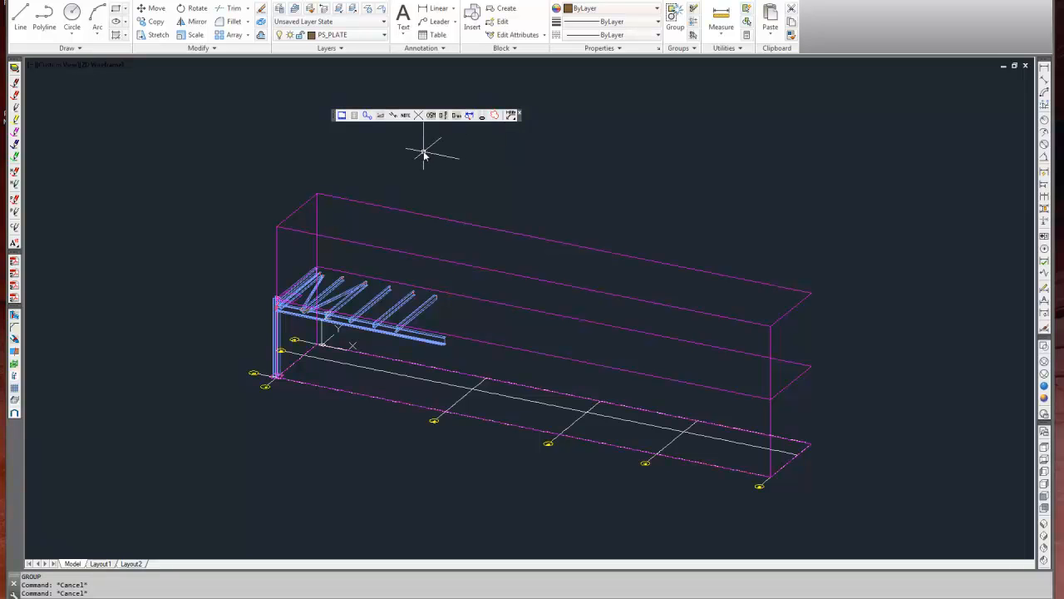
Load drawings 12001-1000 to 12001-1003 Rev A from the Detail folder into the Document Centre's title block updater.
left_click(341, 116)
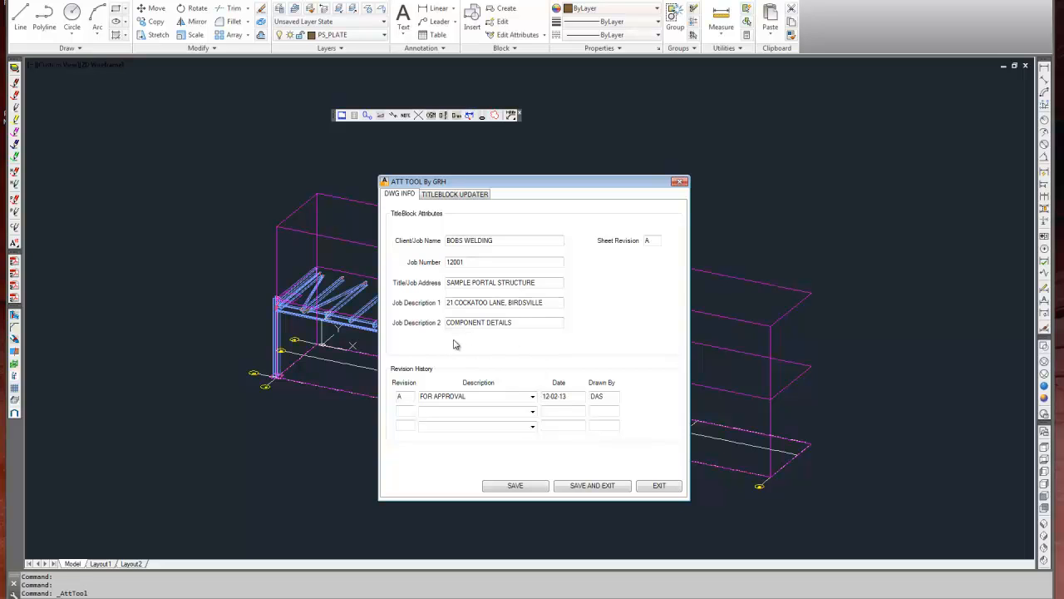
left_click_drag(500, 241, 398, 245)
double_click(652, 240)
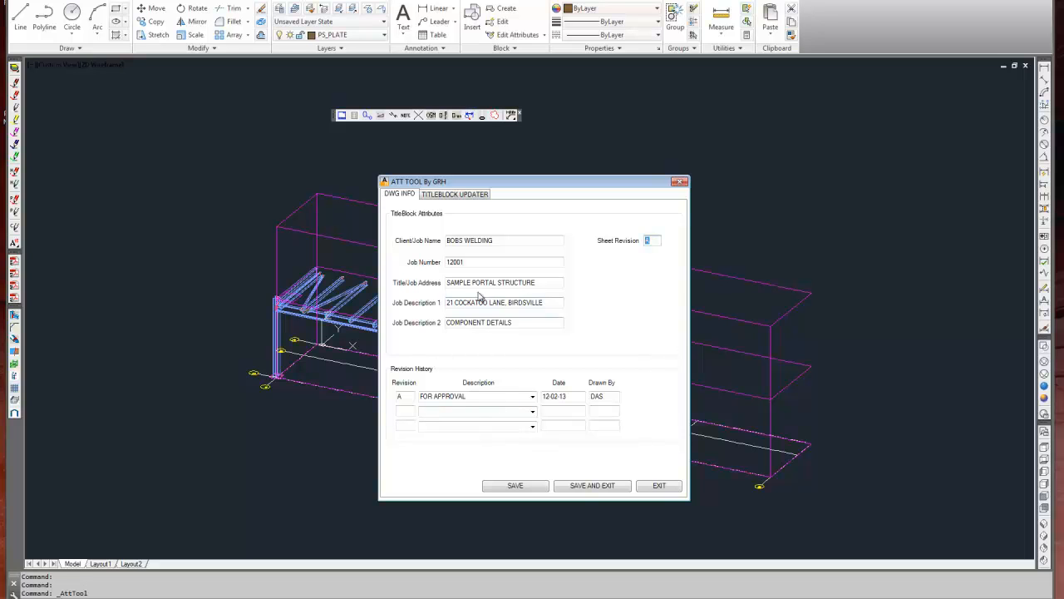
left_click(450, 198)
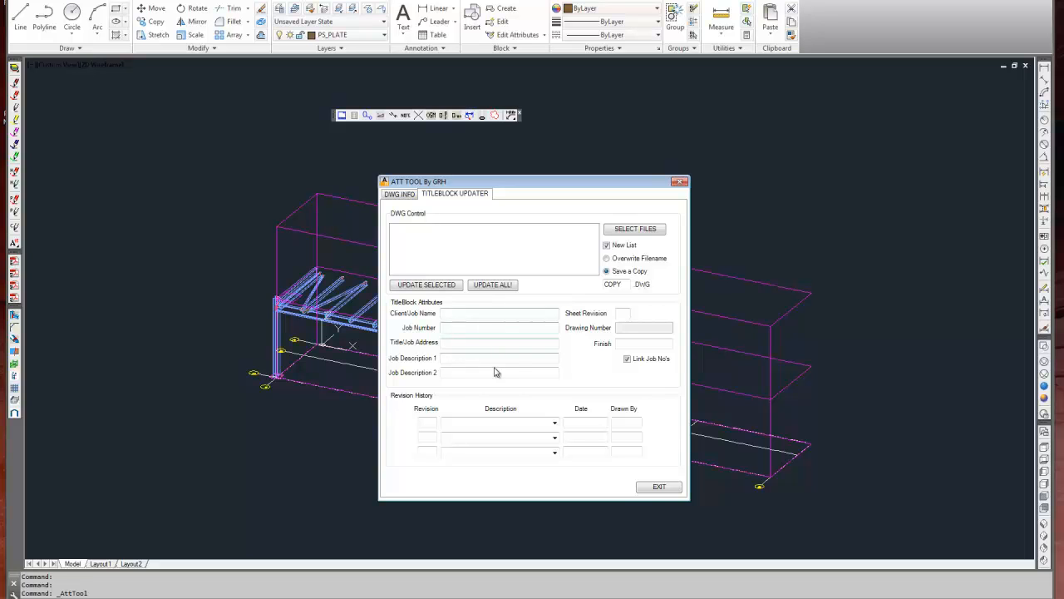
left_click(635, 230)
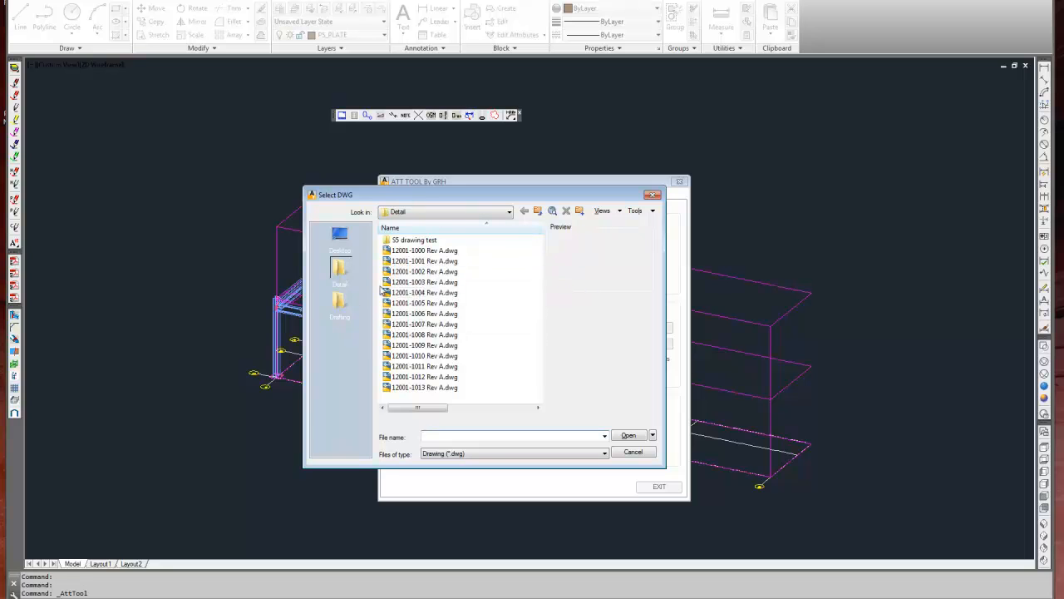
left_click(409, 252)
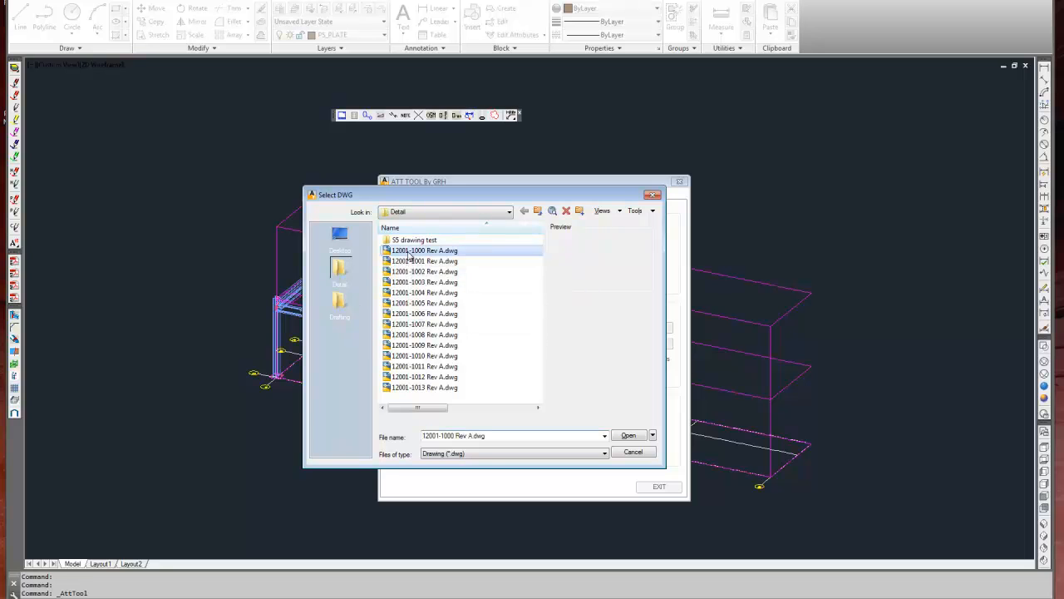
left_click(424, 282, "shift")
left_click(629, 436)
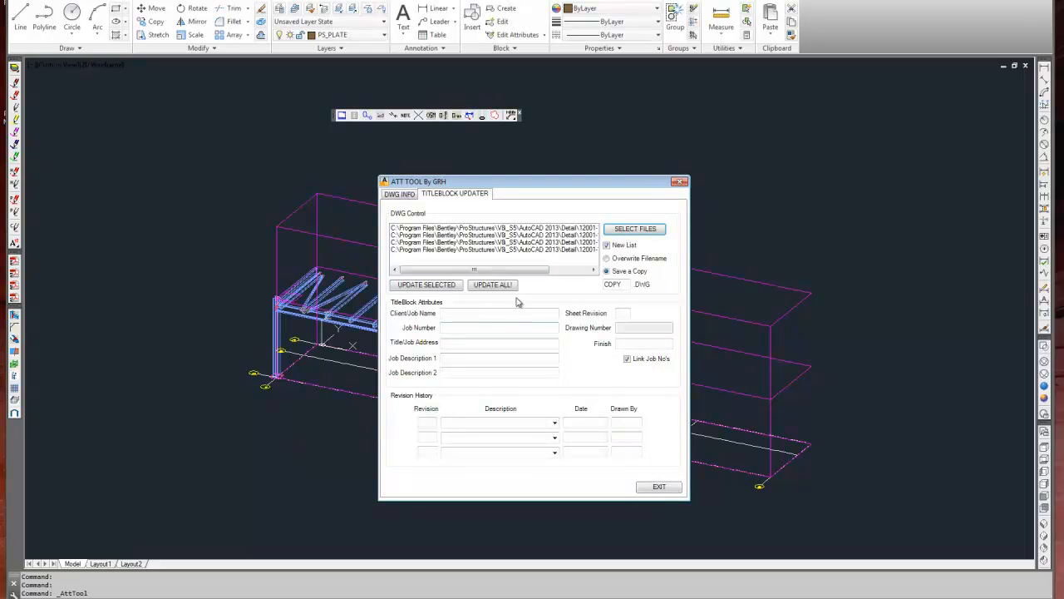
Add revision B to drawing 12001-1000's revision history with description AS BUILT, date 12-02-13 and the drafter's initials.
left_click(404, 229)
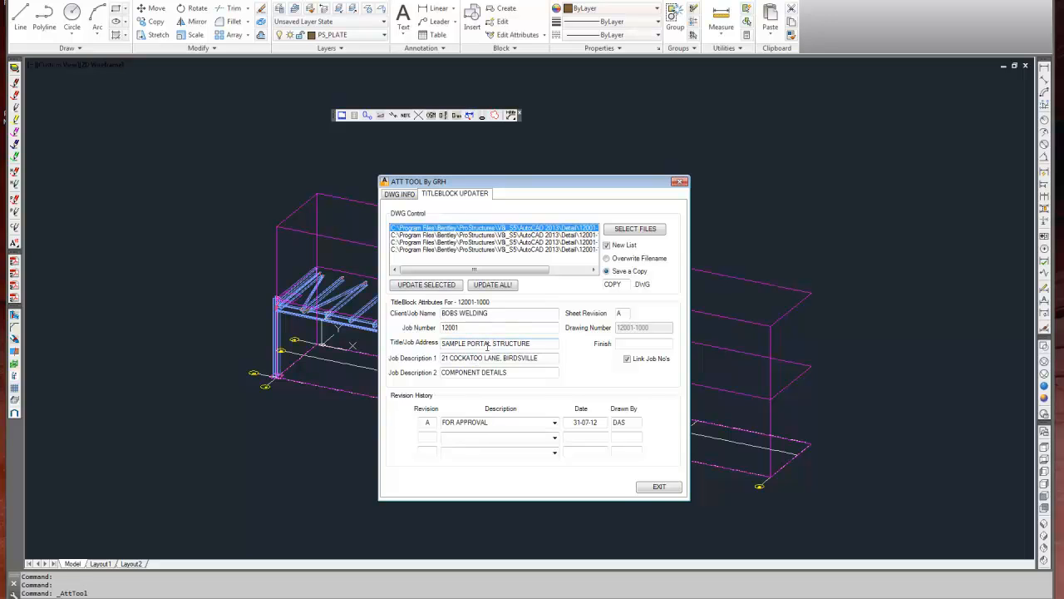
left_click(453, 436)
type("AS BUILT")
left_click(576, 439)
type("12-02-13")
left_click(620, 437)
type("DAS")
Set the updater to save copies with suffix Rev B and sheet revision B, update all listed drawings and exit.
left_click(608, 259)
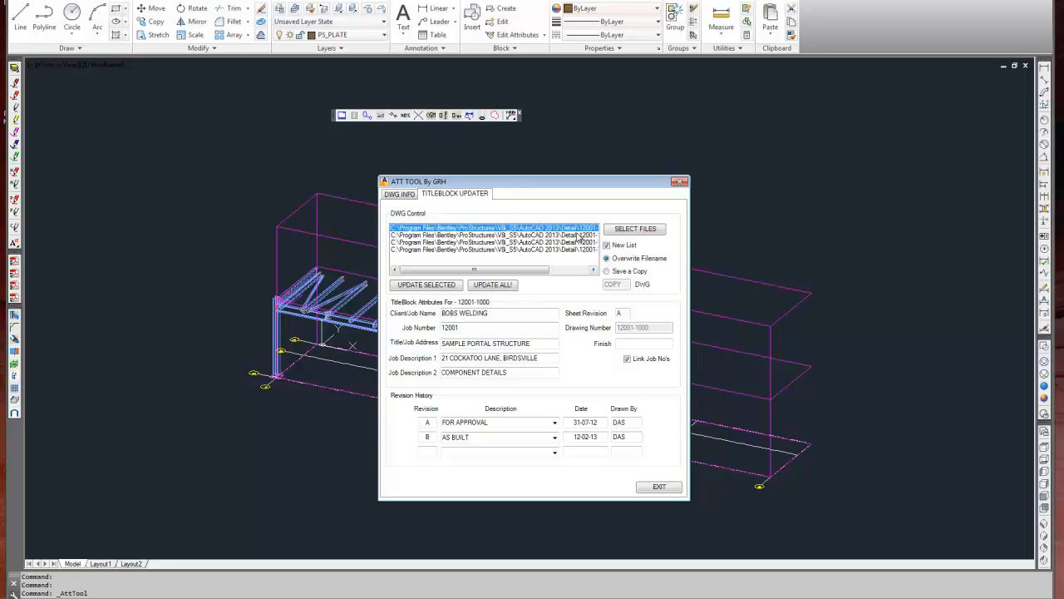
left_click(608, 272)
left_click_drag(625, 284, 565, 289)
type("Rev B")
key("Tab")
type("B")
left_click(499, 286)
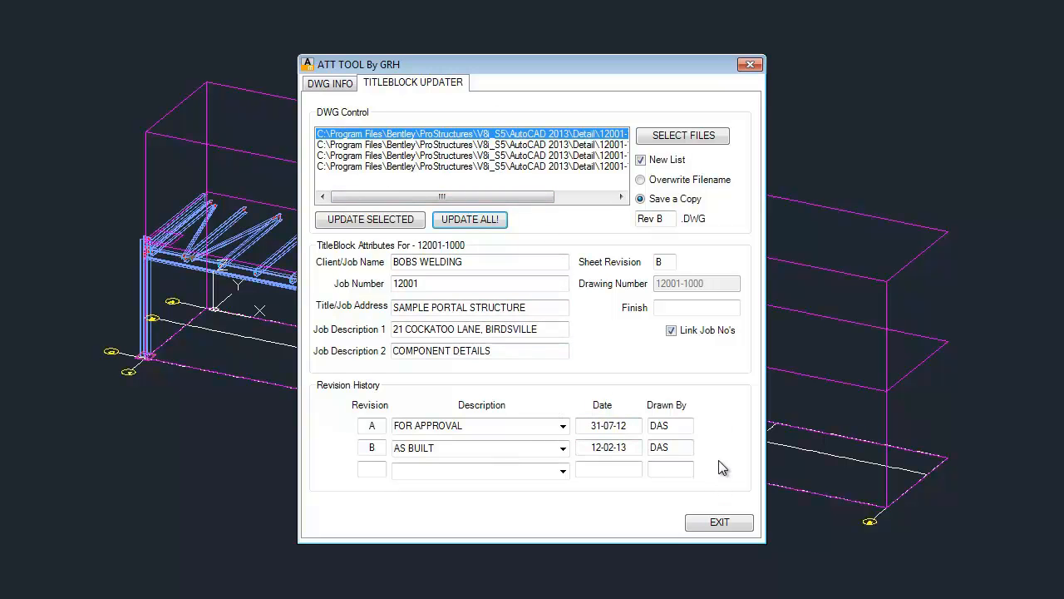
left_click(733, 517)
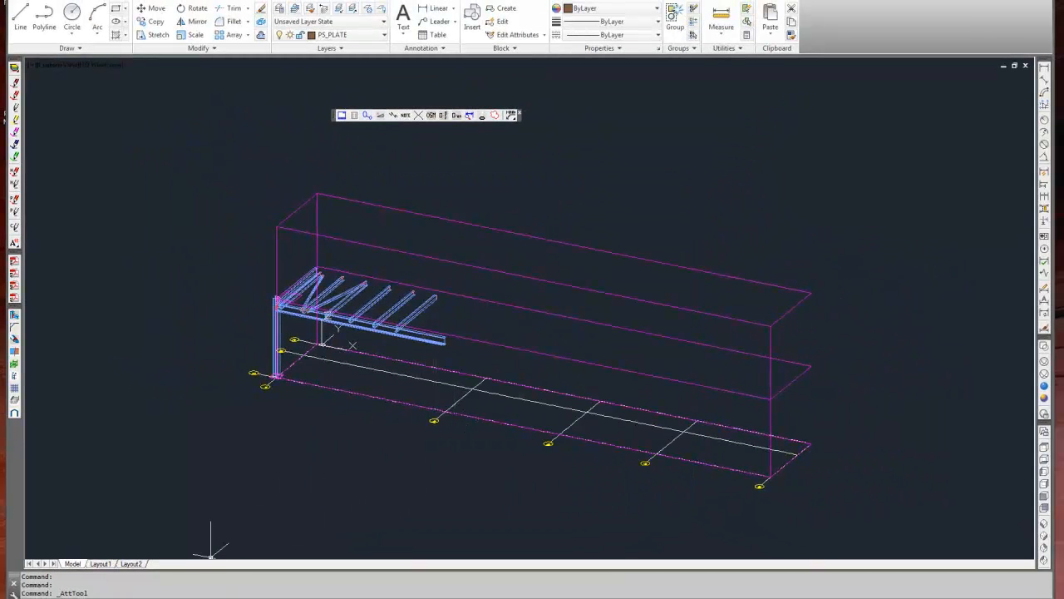
Switch to Windows Explorer and open 12001-1000 Rev A_Rev B.dwg from the Detail folder.
left_click(187, 597)
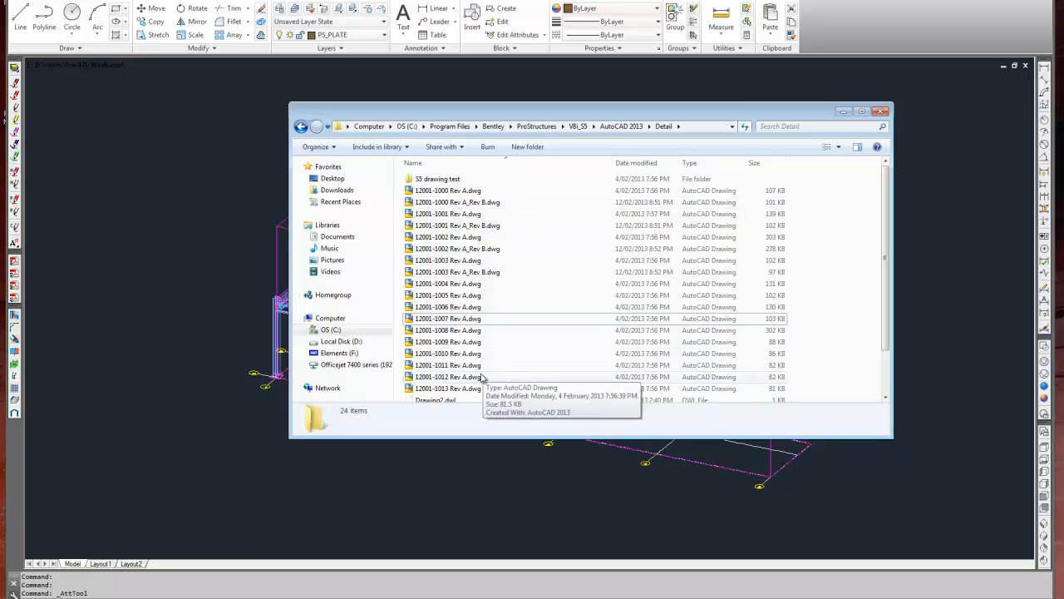
right_click(487, 202)
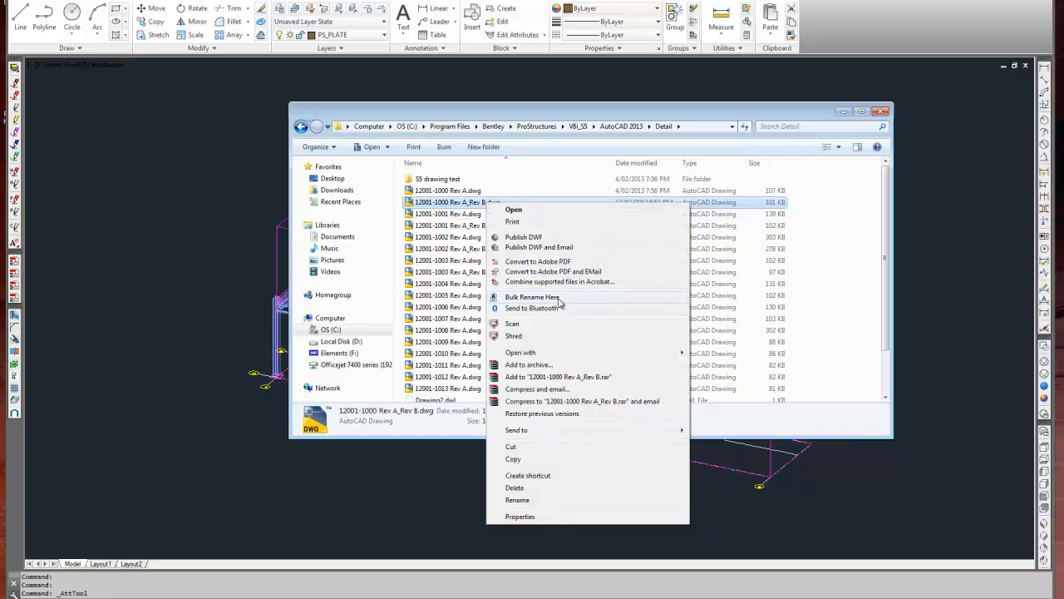
left_click(456, 249)
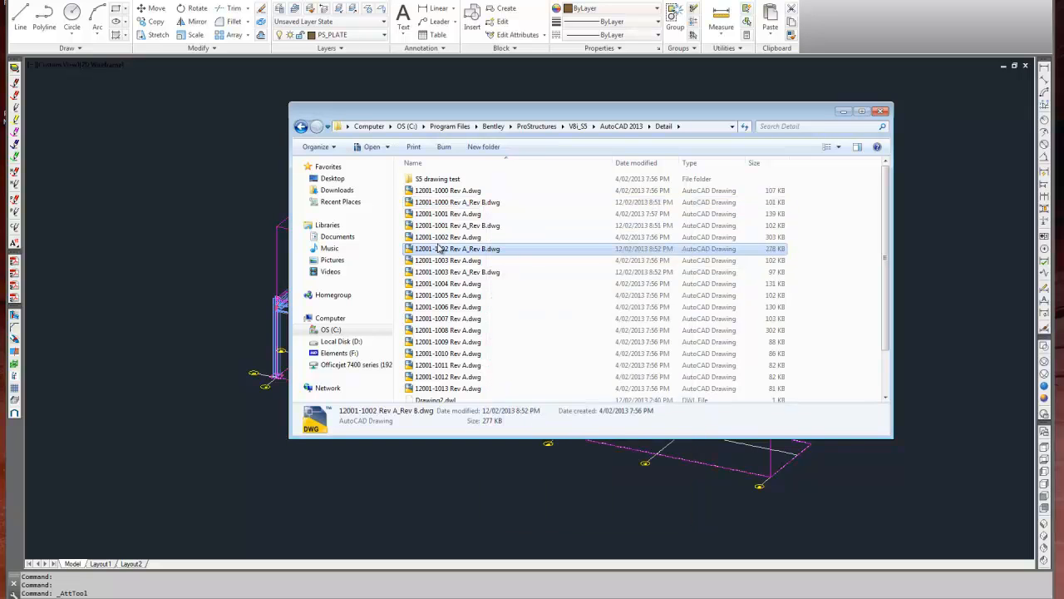
left_click(477, 204)
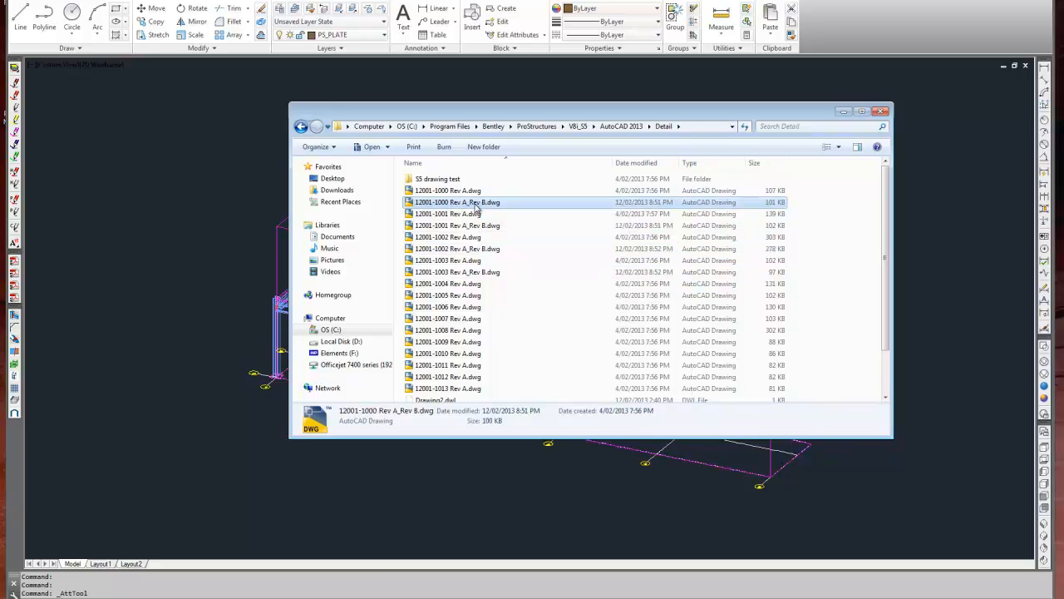
double_click(458, 204)
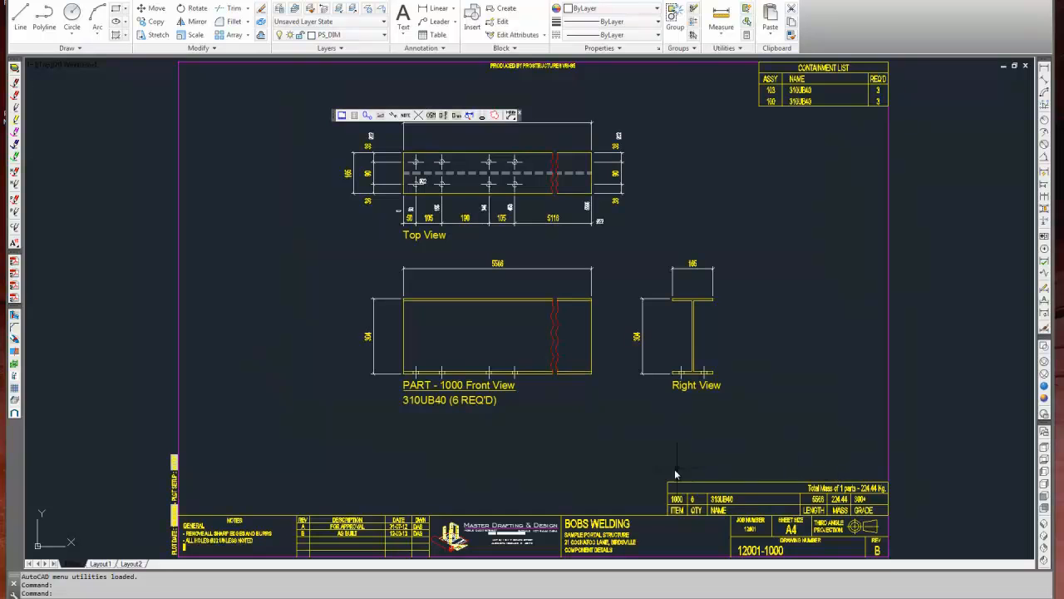
Check the revision table and sheet revision in the drawing's title block, and close the drawing.
scroll(312, 542, "up", 4)
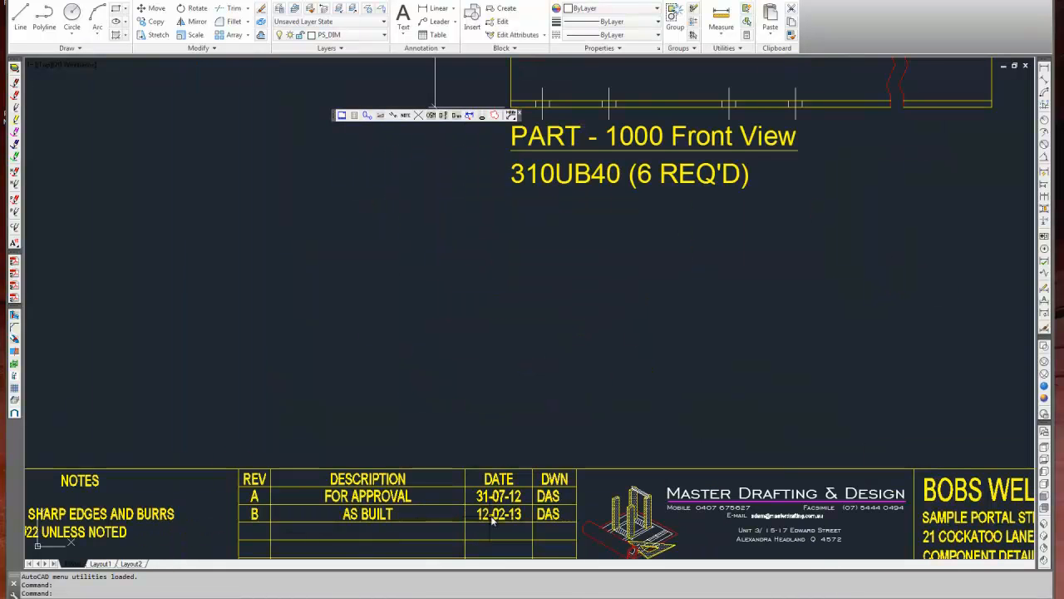
scroll(494, 471, "down", 4)
scroll(873, 528, "up", 4)
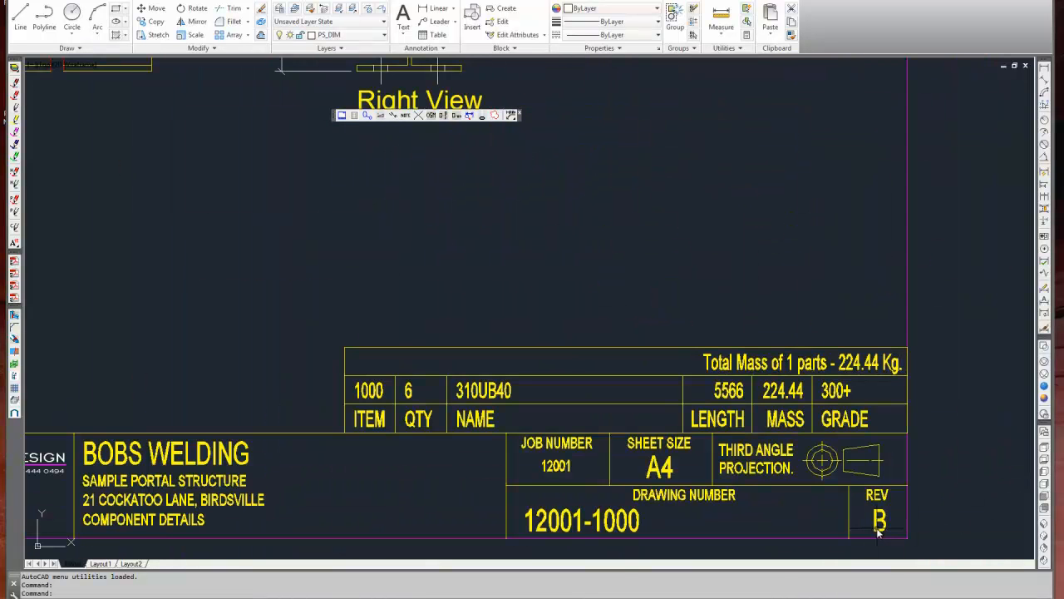
scroll(869, 521, "down", 4)
mouse_move(700, 329)
middle_mouse_down()
mouse_move(655, 362)
mouse_move(666, 354)
middle_mouse_up()
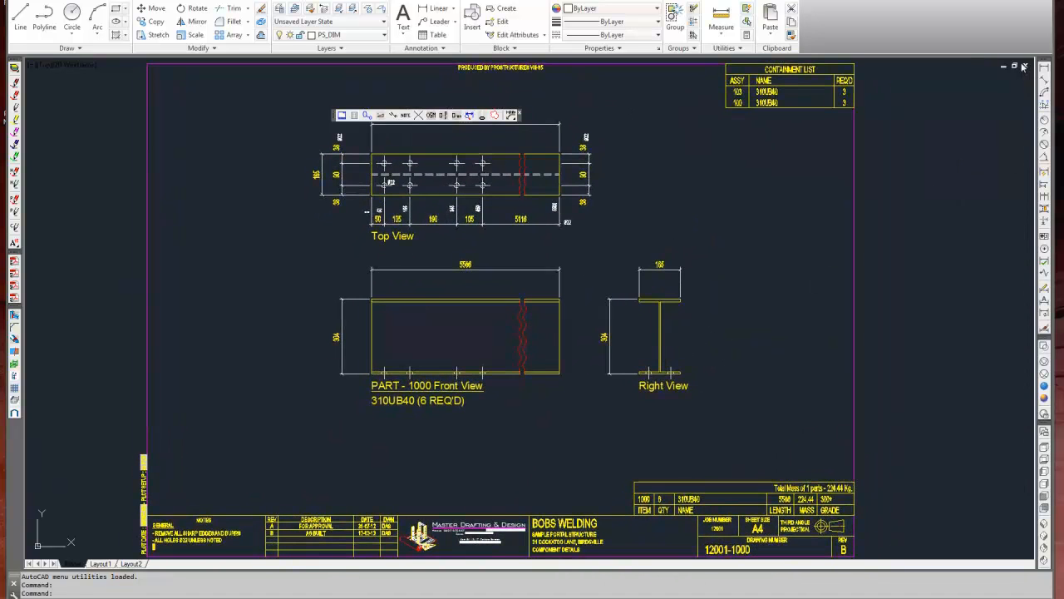
left_click(1026, 67)
left_click(578, 335)
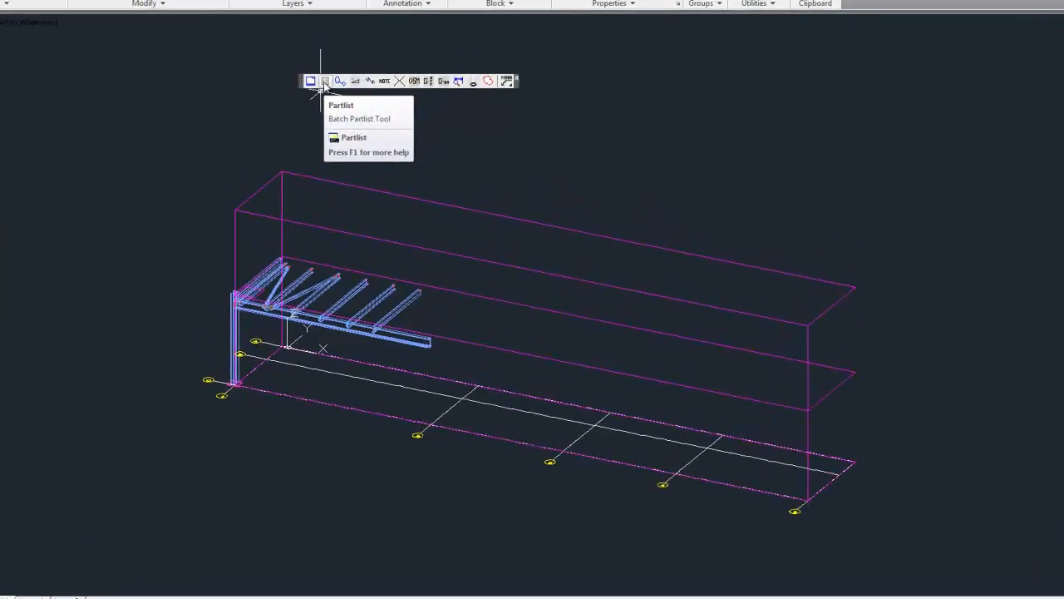
left_click(353, 115)
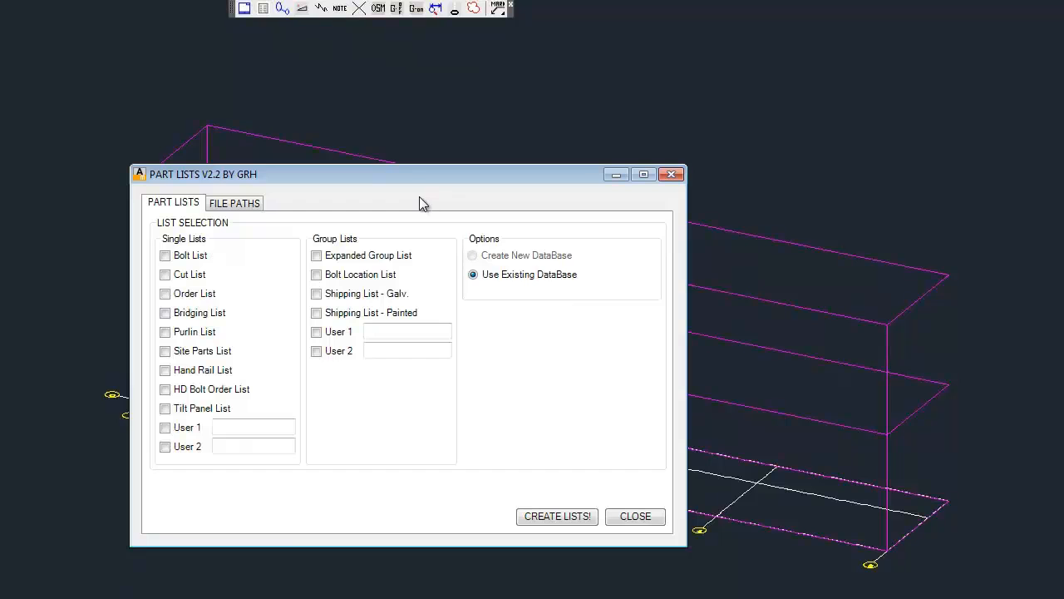
left_click_drag(398, 175, 648, 67)
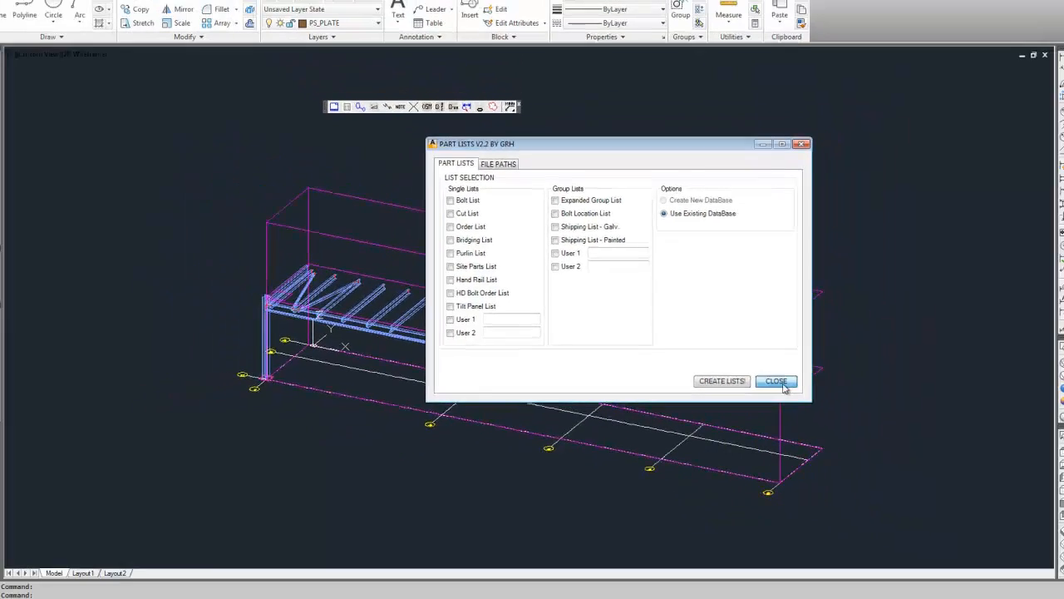
left_click(882, 404)
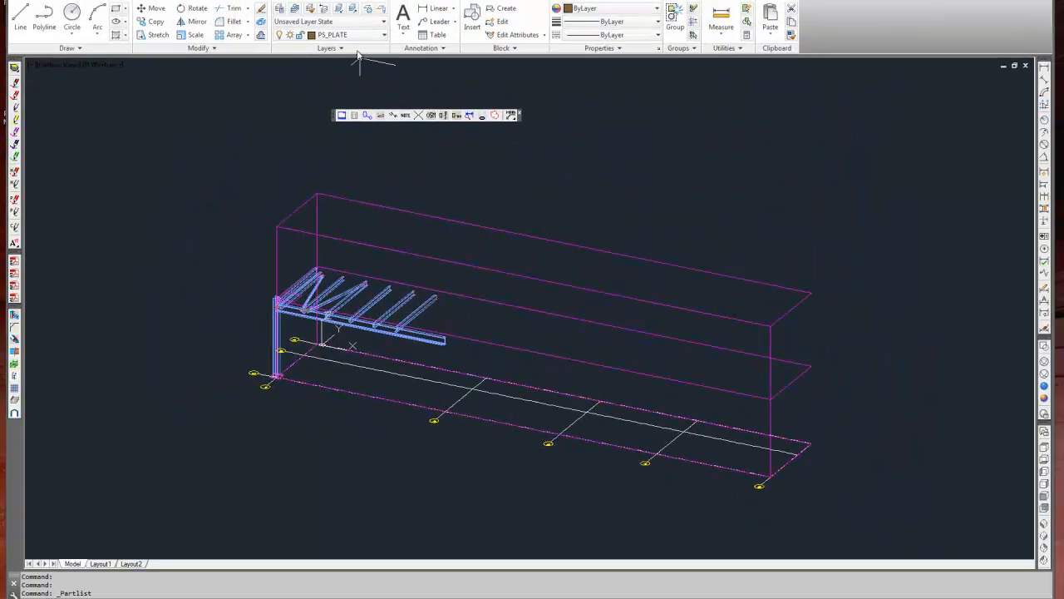
Start creating a ProSteel partlist database and set its output file name to TEST3.mdb in the PartList folder.
left_click(398, 2)
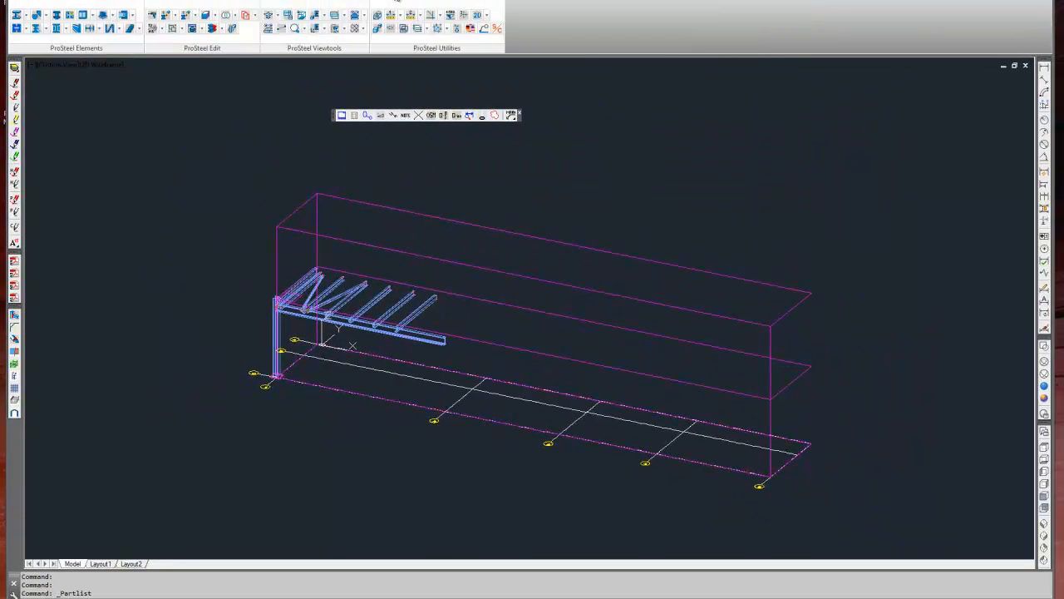
left_click(201, 28)
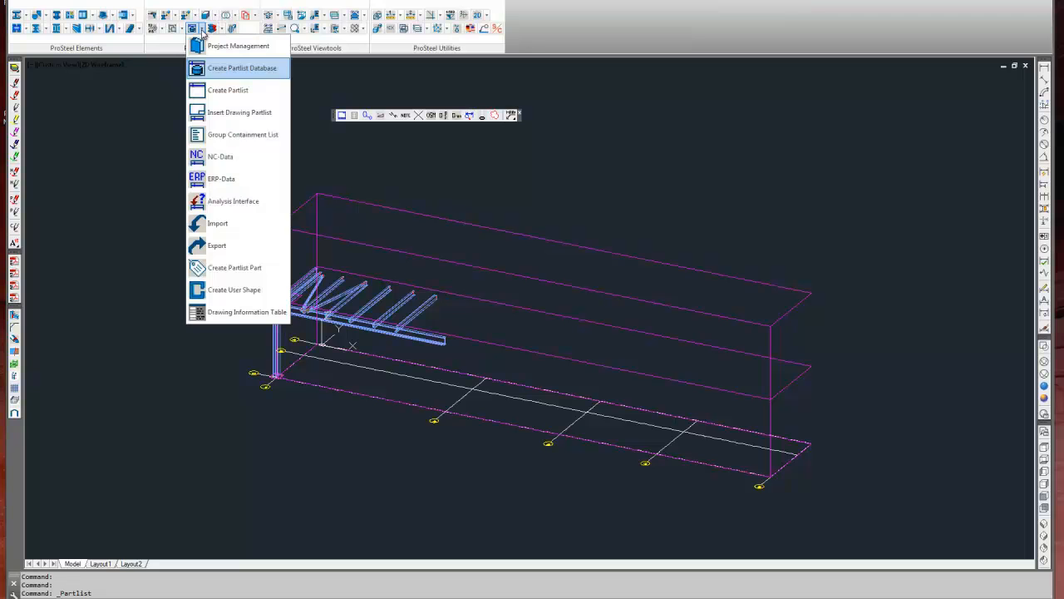
left_click(244, 71)
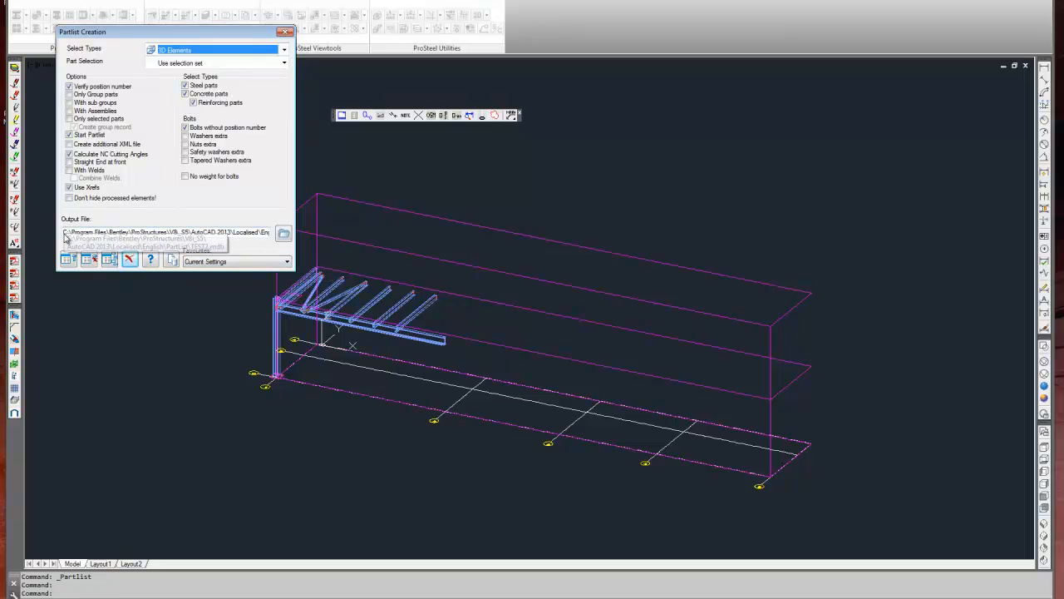
left_click_drag(64, 232, 322, 234)
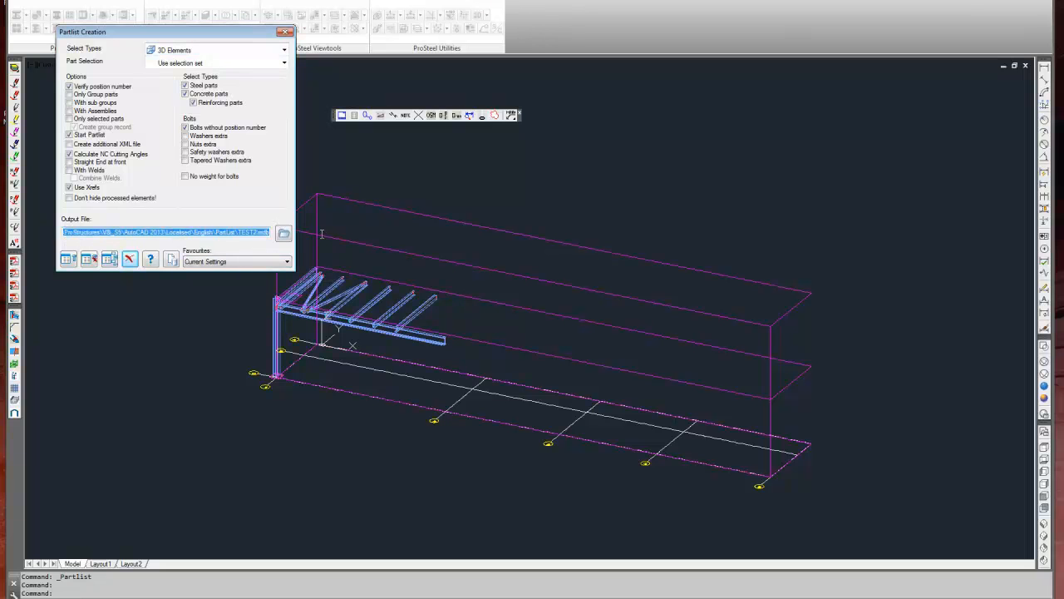
left_click(250, 233)
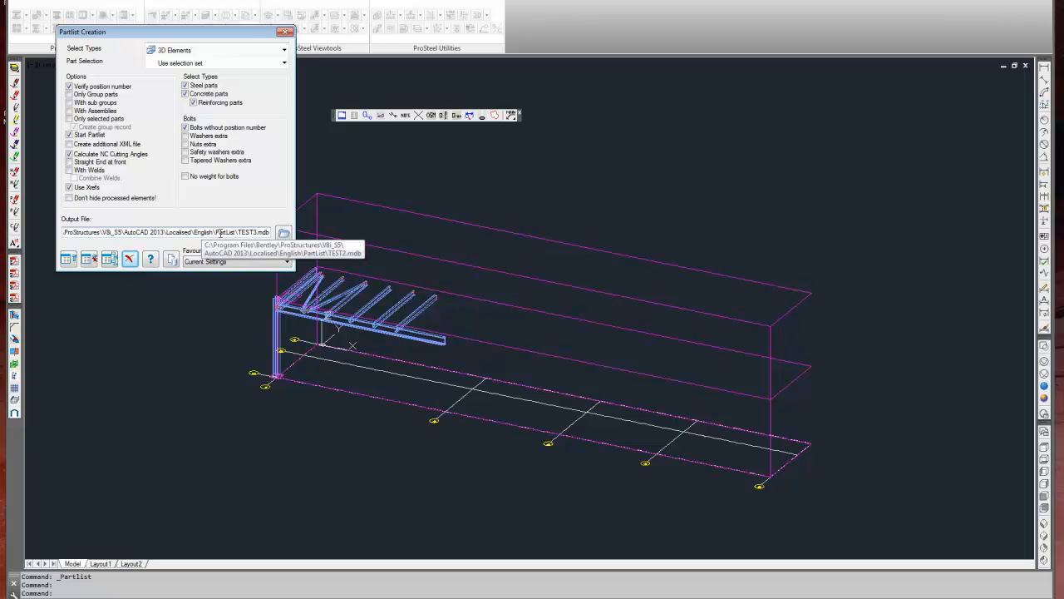
Generate the partlist database from a window selection around the steel frame, and close the resulting partlist.
left_click(69, 260)
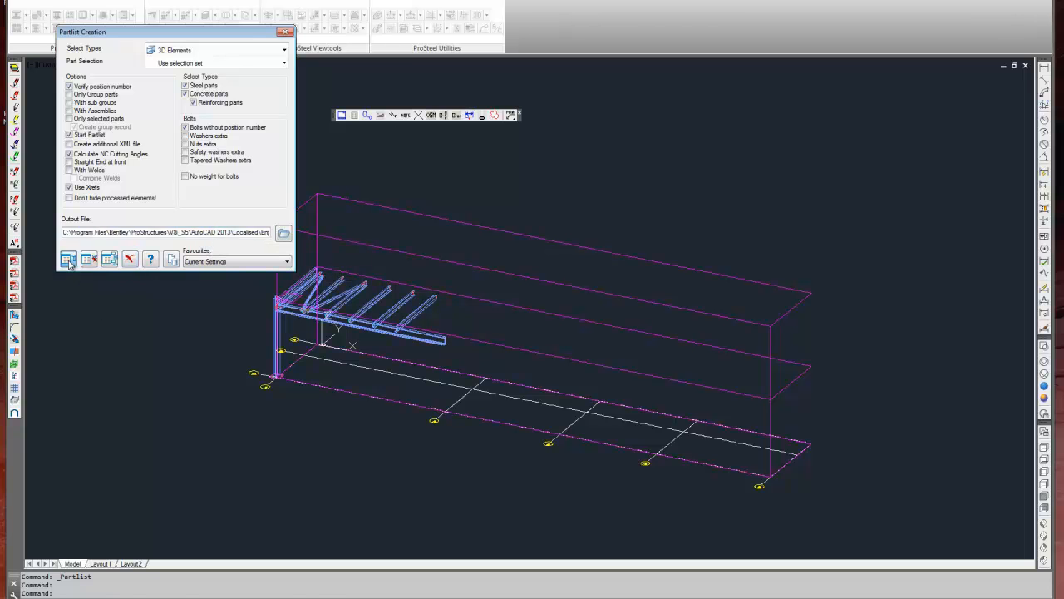
left_click(209, 223)
left_click(534, 452)
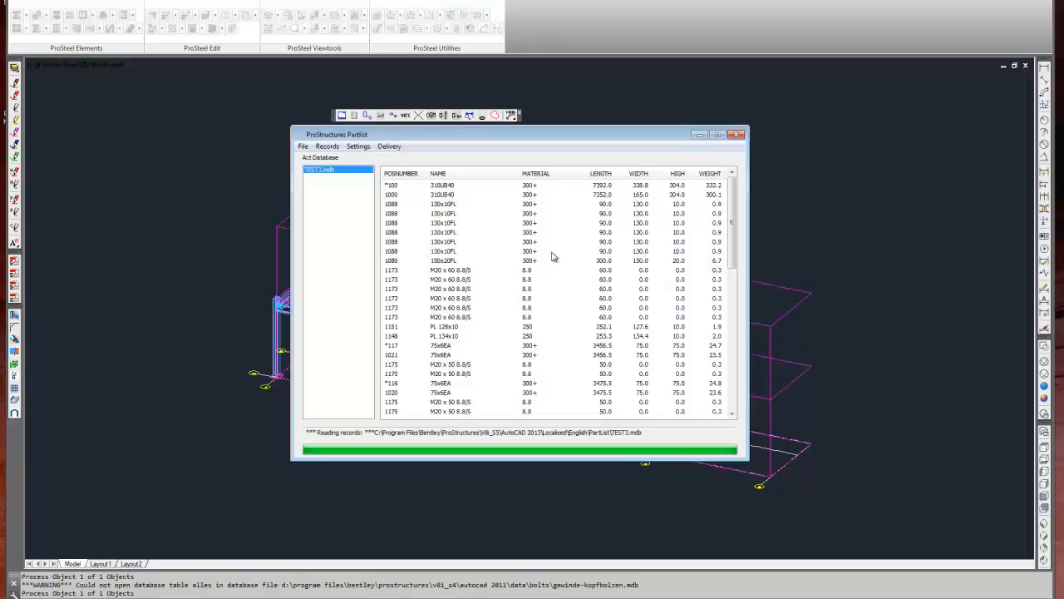
left_click(736, 135)
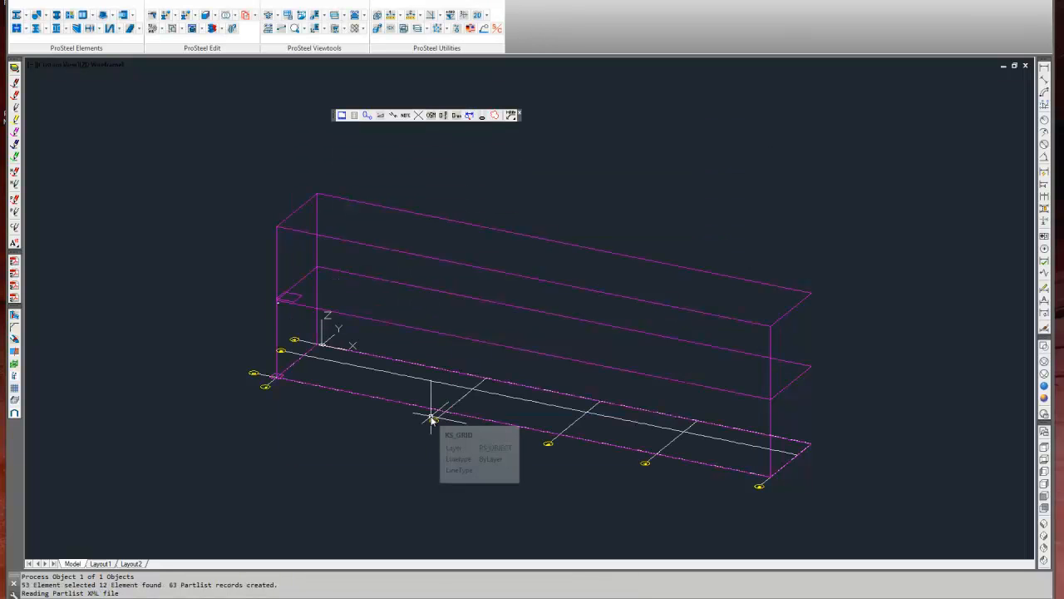
Open the batch Partlist tool and choose the Bolt List, Cut List, Order List and Bolt Location List.
left_click(354, 116)
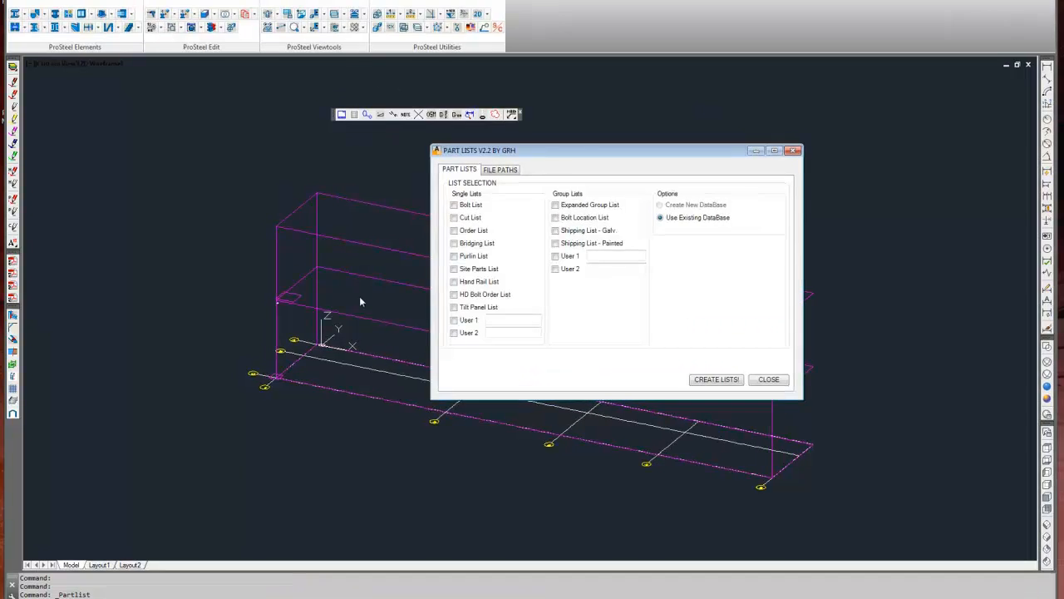
left_click_drag(599, 81, 280, 92)
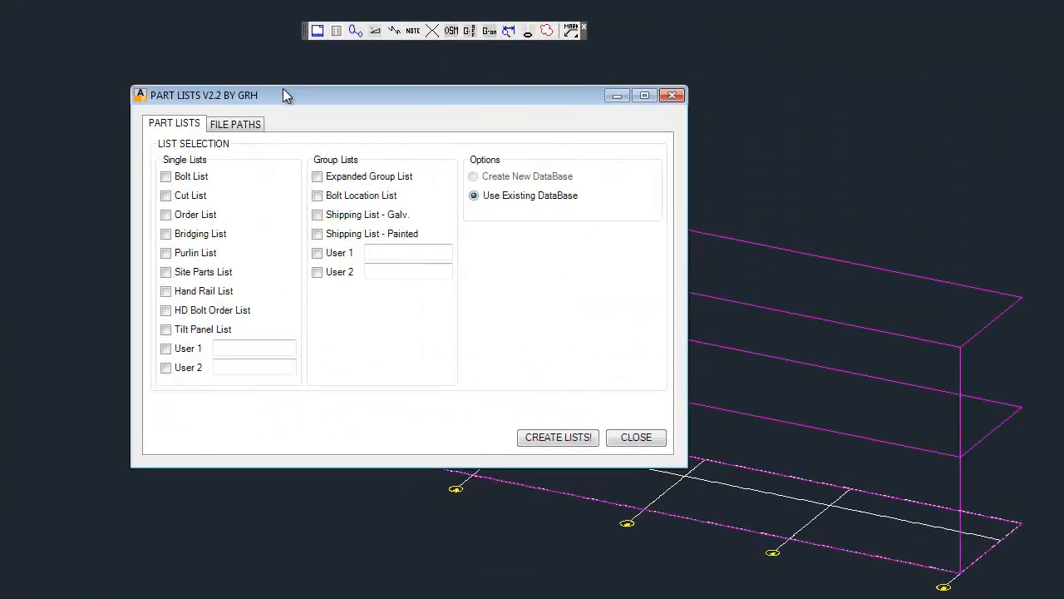
left_click(165, 178)
left_click(167, 197)
left_click(166, 215)
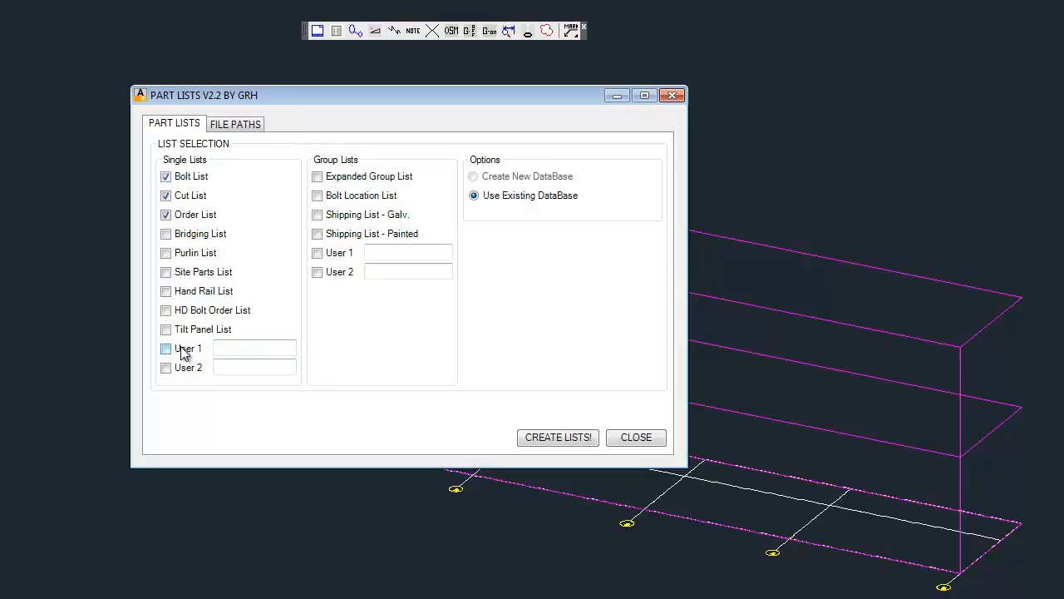
left_click(318, 198)
Review the part list file paths, including the PDF output folder and the user-defined list template fields.
left_click(234, 129)
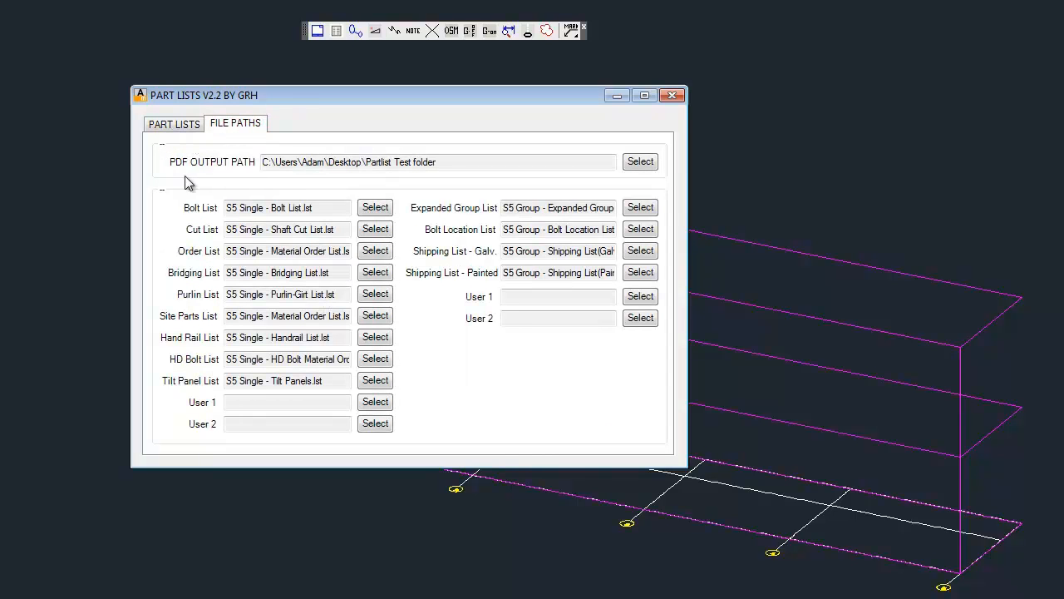
left_click_drag(441, 163, 360, 164)
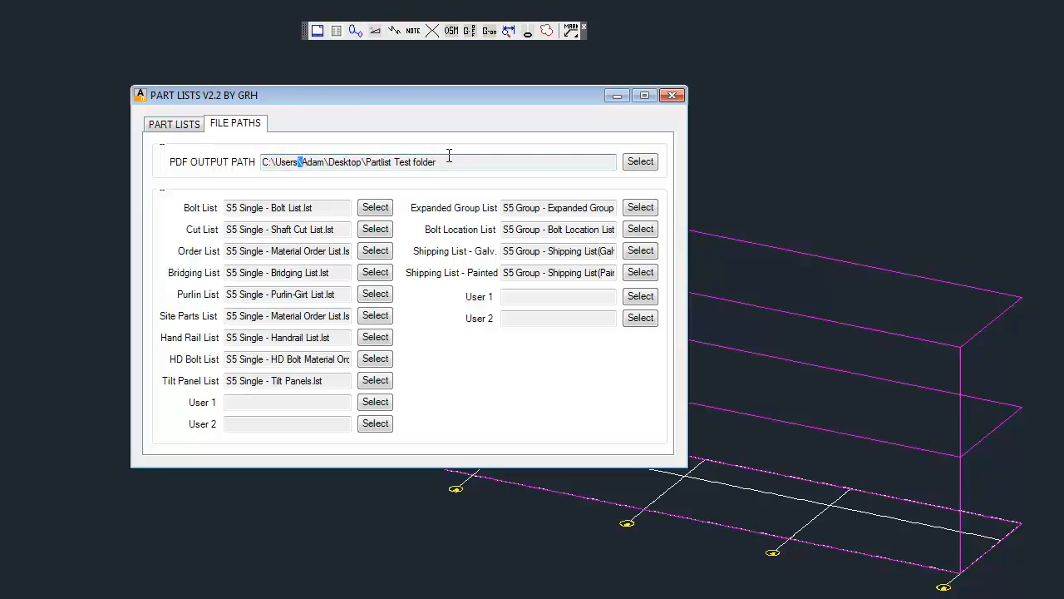
left_click_drag(436, 162, 367, 165)
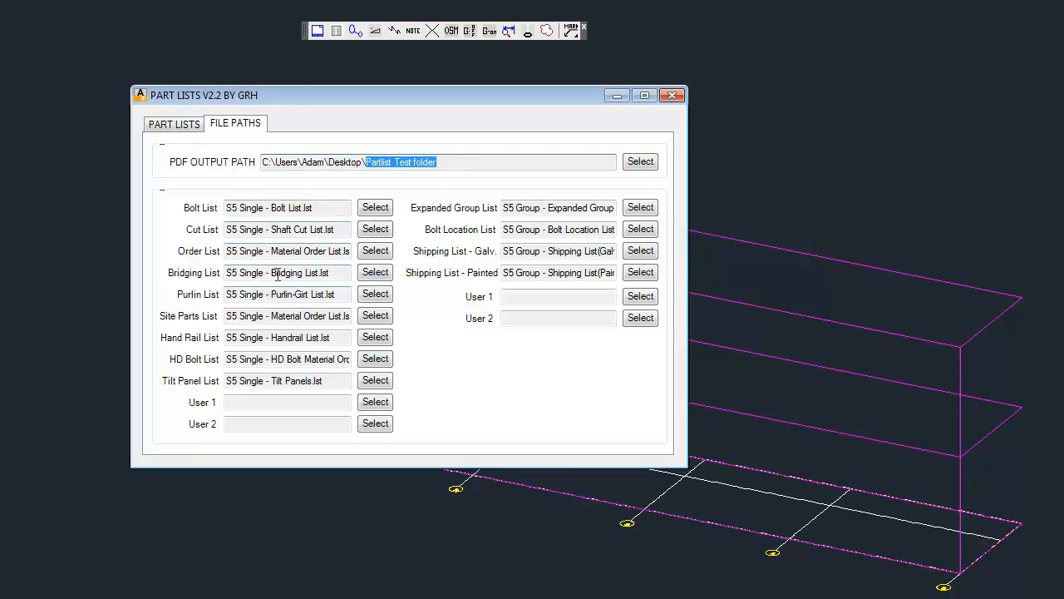
left_click(256, 404)
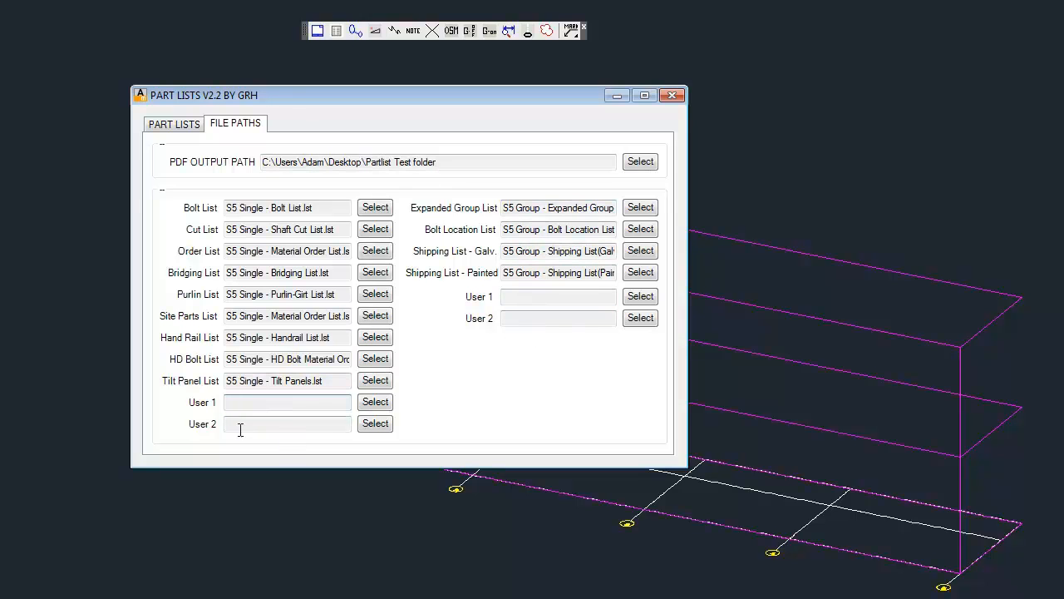
Create the selected bolt, cut, order and bolt location lists from the existing TEST3.mdb database, and close the Part Lists tool.
left_click(178, 126)
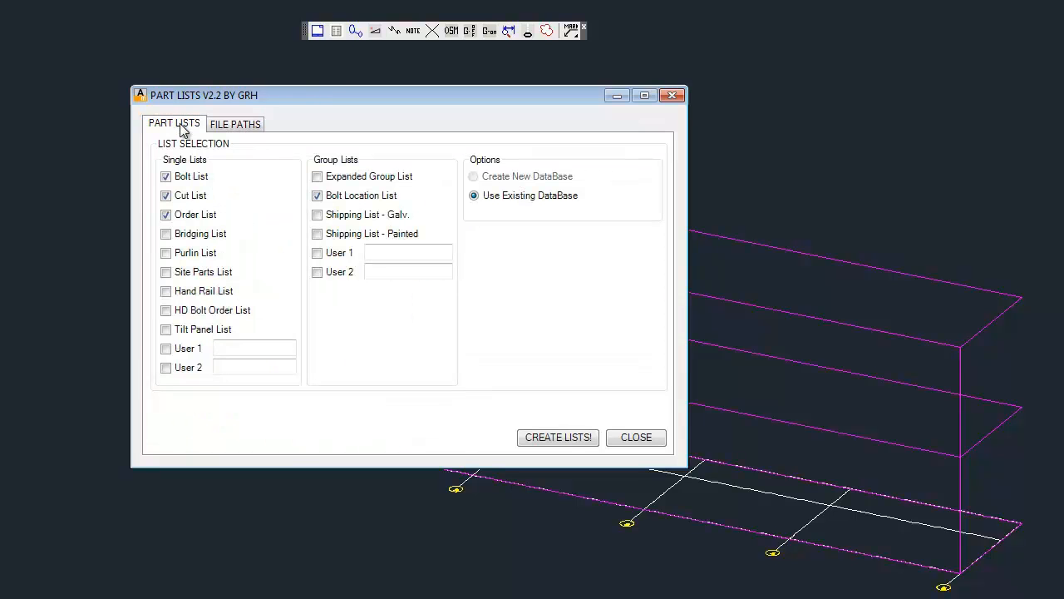
left_click(251, 125)
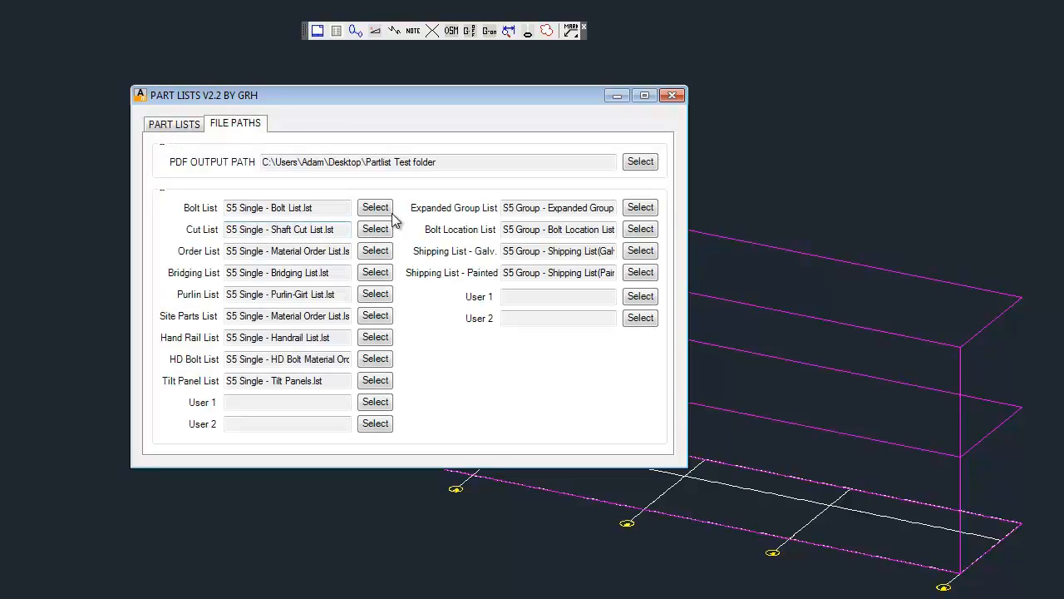
left_click(171, 126)
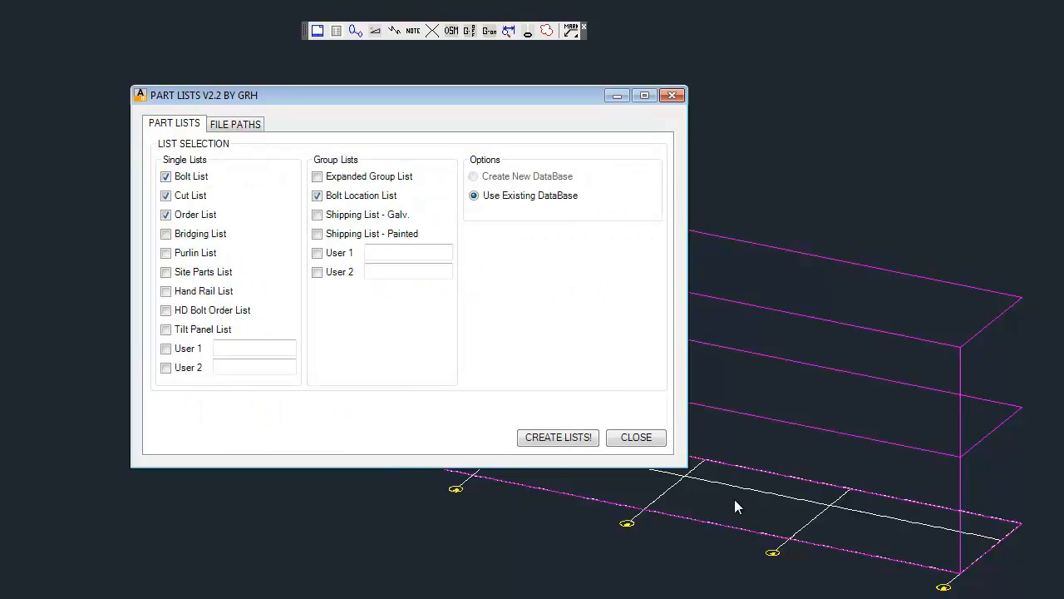
left_click(551, 438)
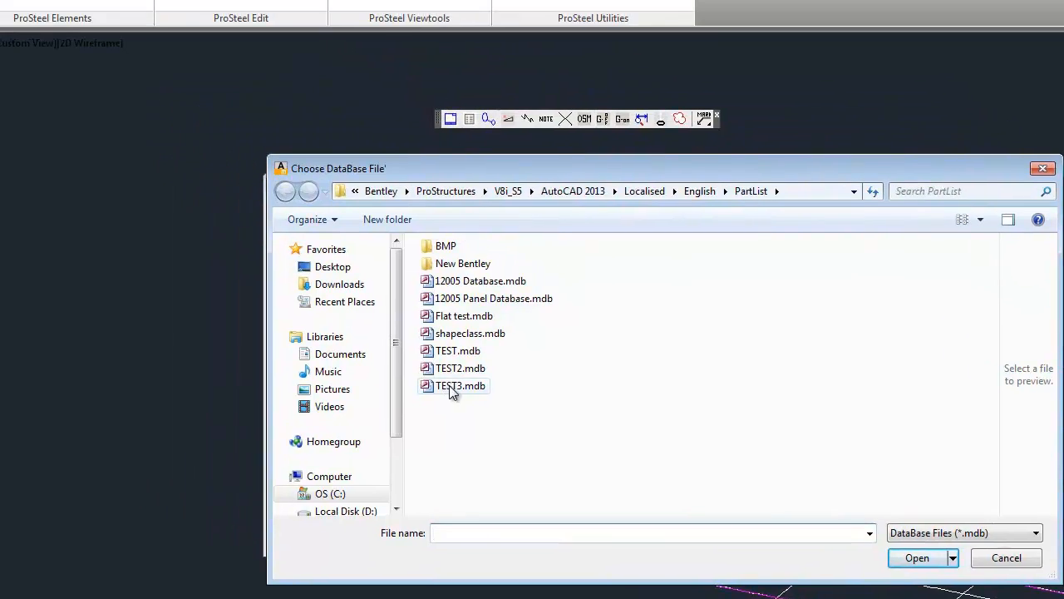
double_click(317, 299)
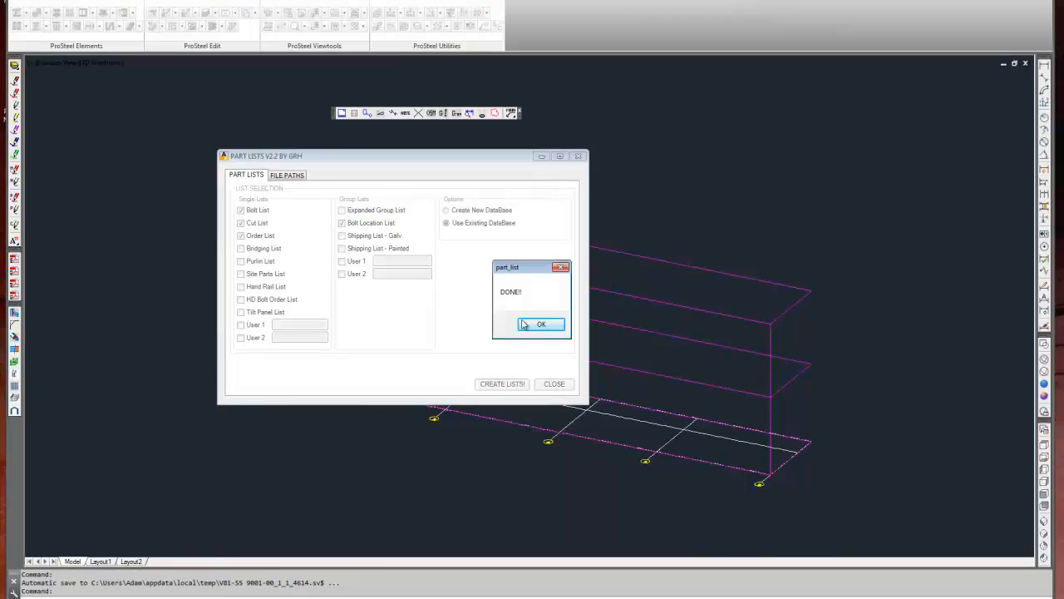
left_click(540, 324)
left_click(882, 109)
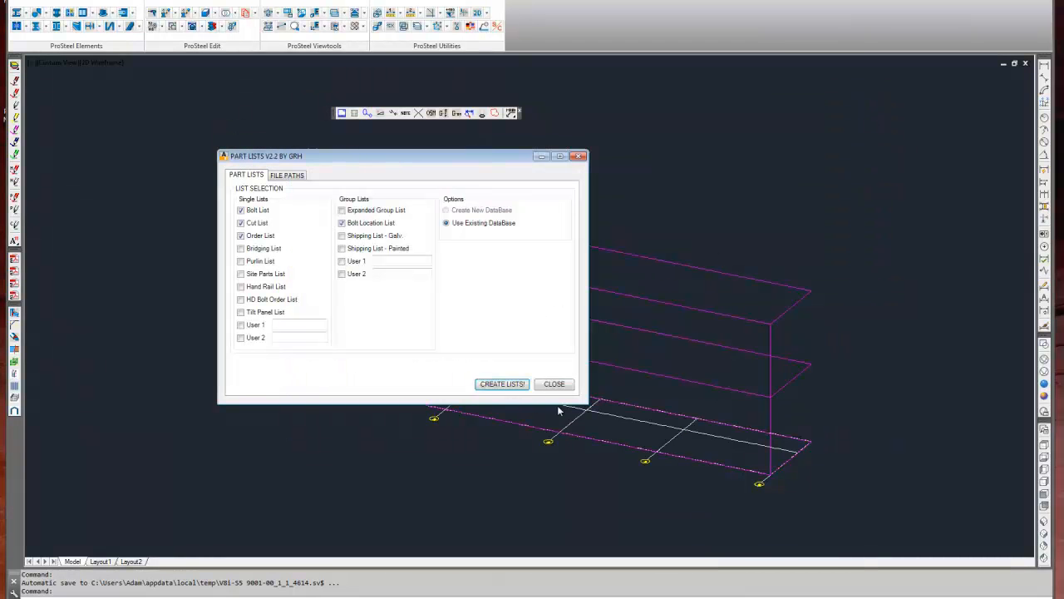
left_click(564, 387)
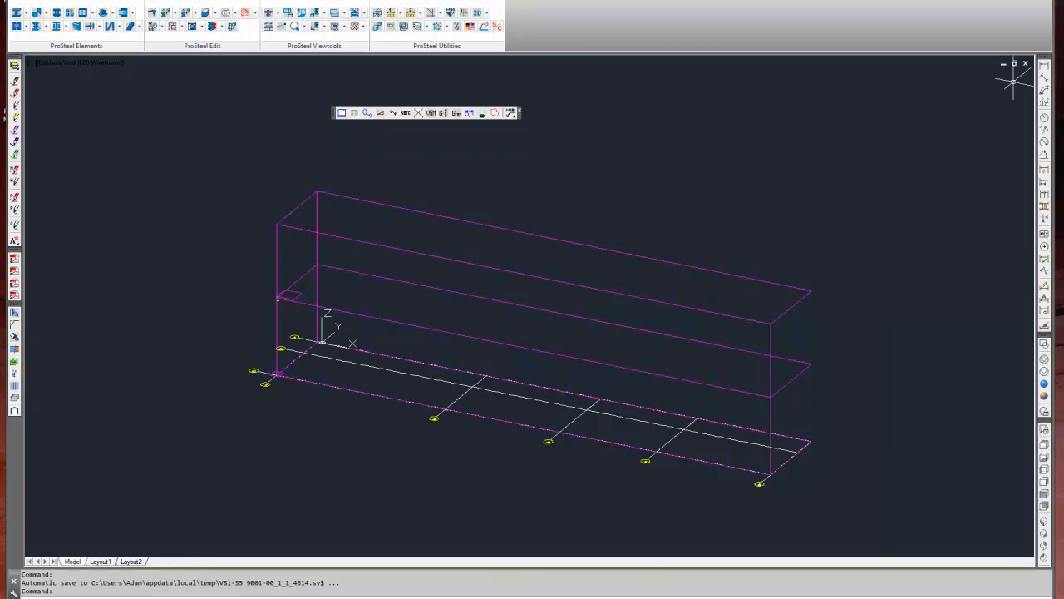
Open the Partlist Test folder on the desktop, inspect the 12001-BOLT LIST-REV A.PDF output, and close both.
left_click(1042, 2)
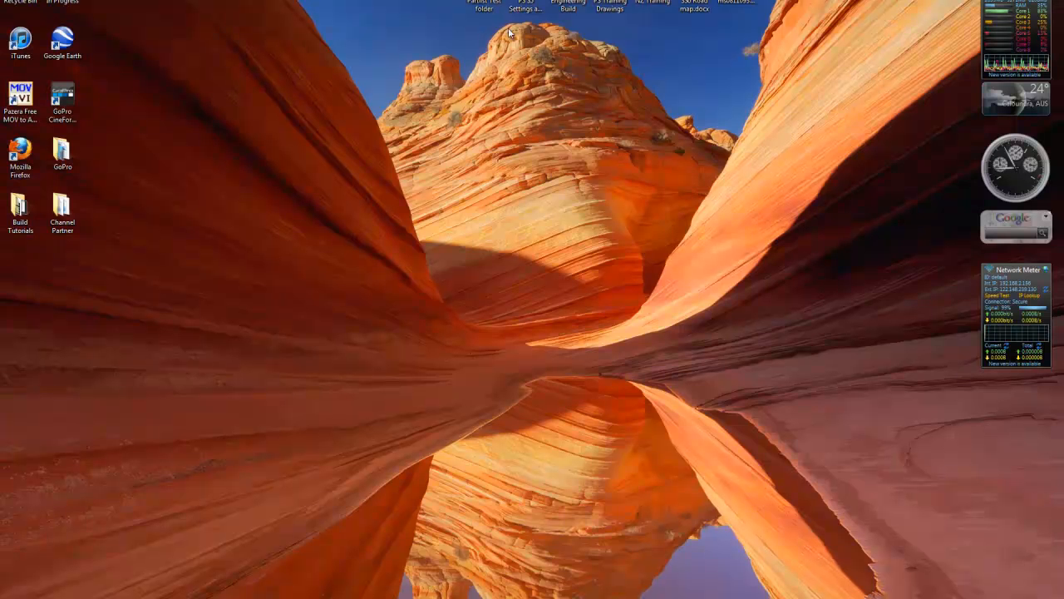
double_click(483, 10)
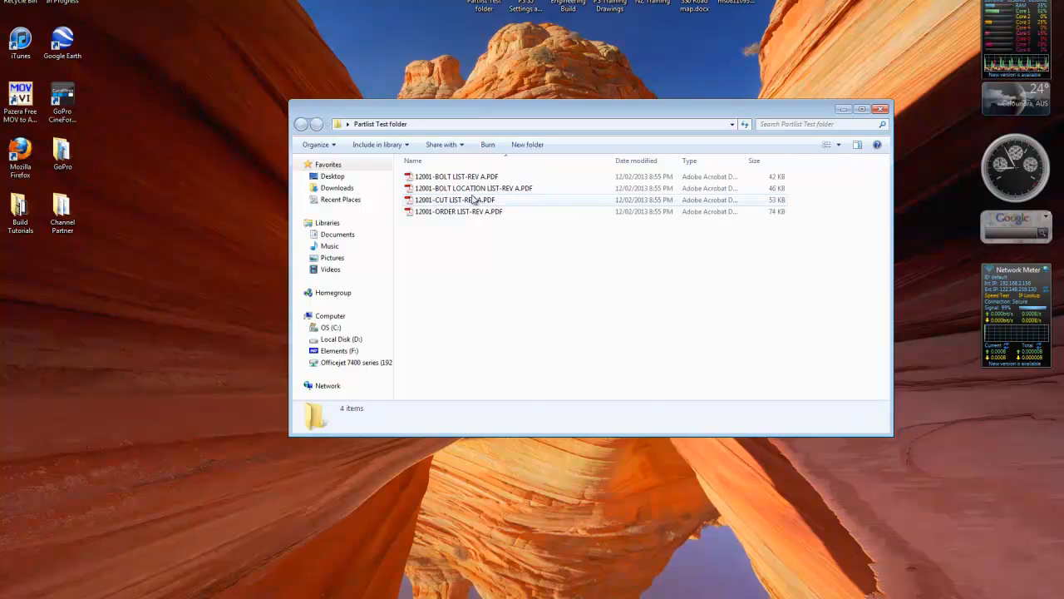
double_click(458, 176)
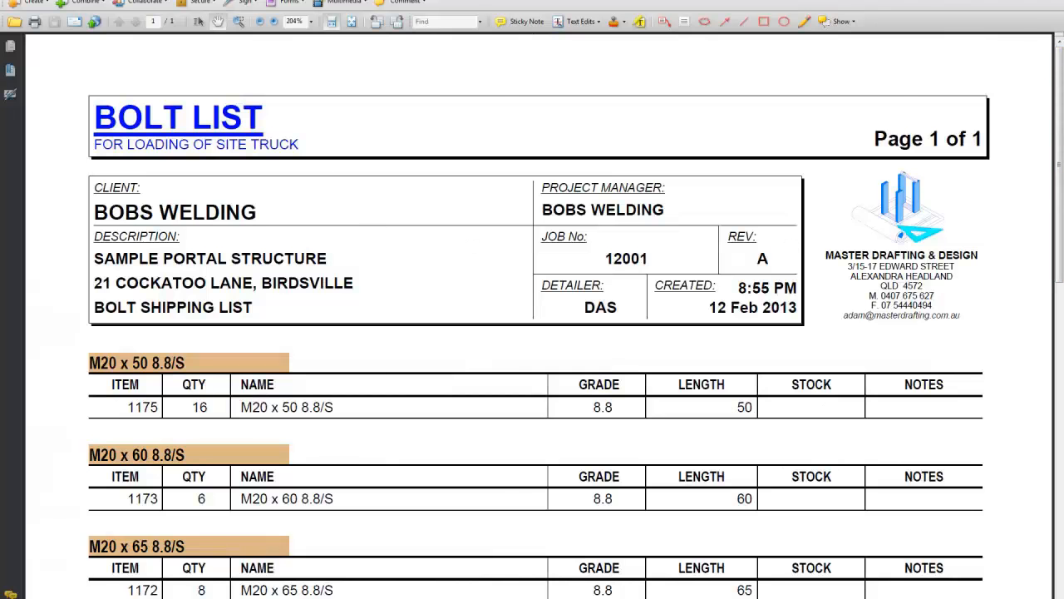
left_click(1057, 1)
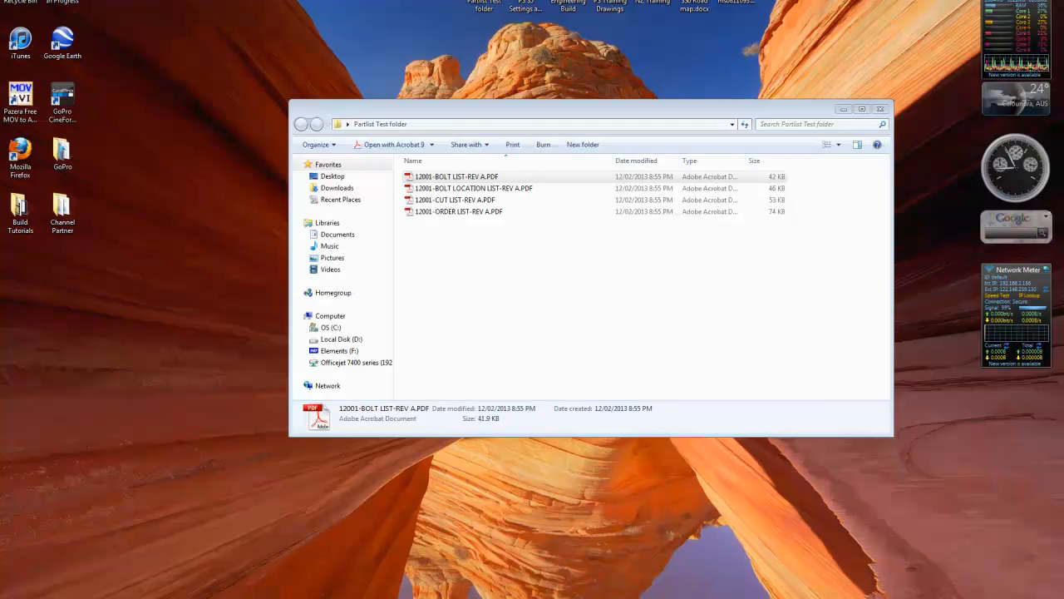
left_click(883, 112)
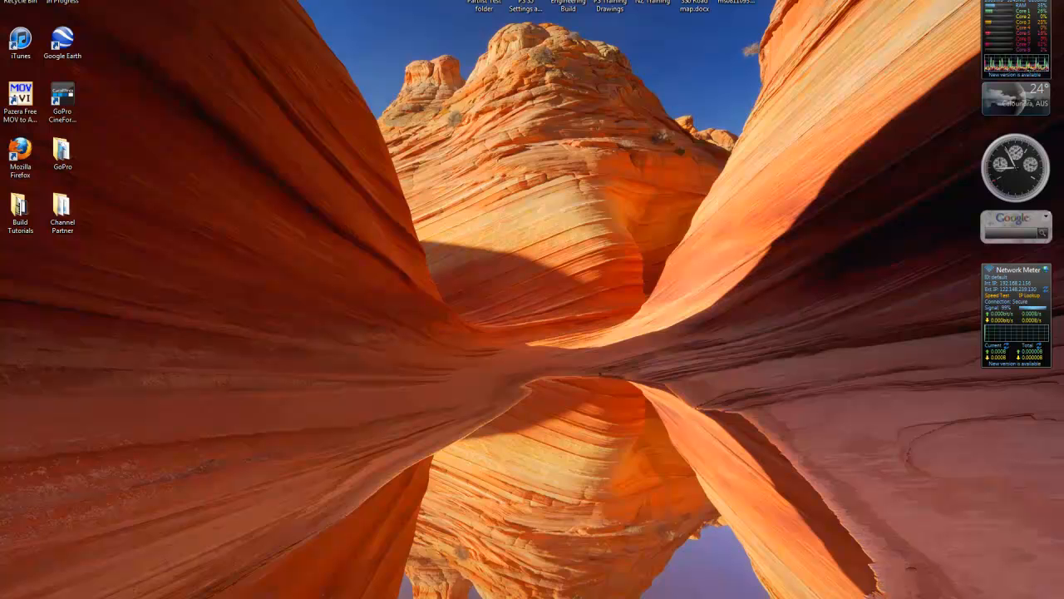
Switch back to the AutoCAD detail drawing and examine its sheets, ending at the brace connections in the Model View RL. 3350 plan.
left_click(236, 595)
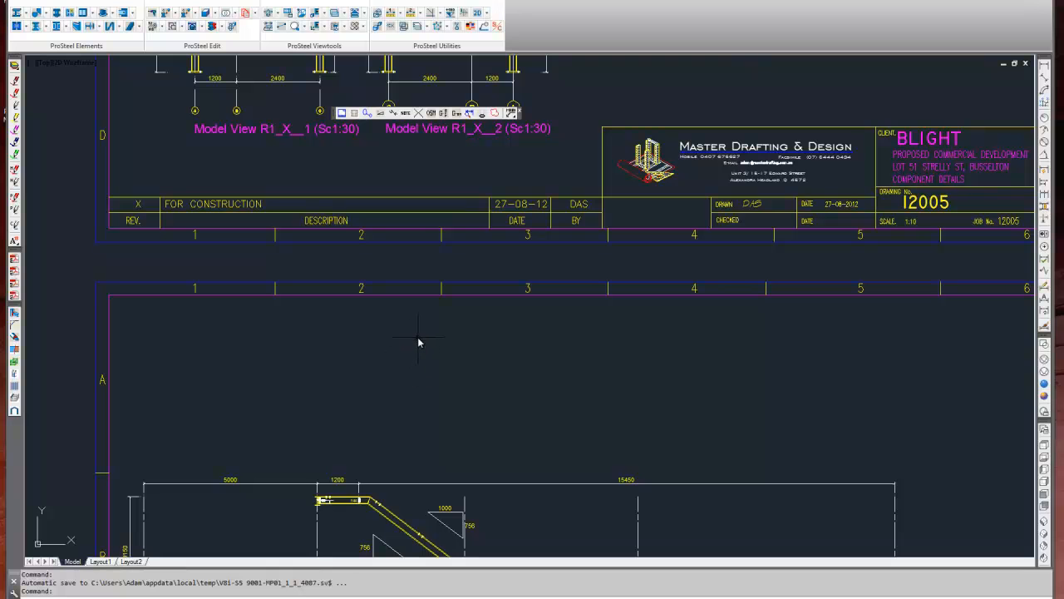
scroll(441, 368, "down", 5)
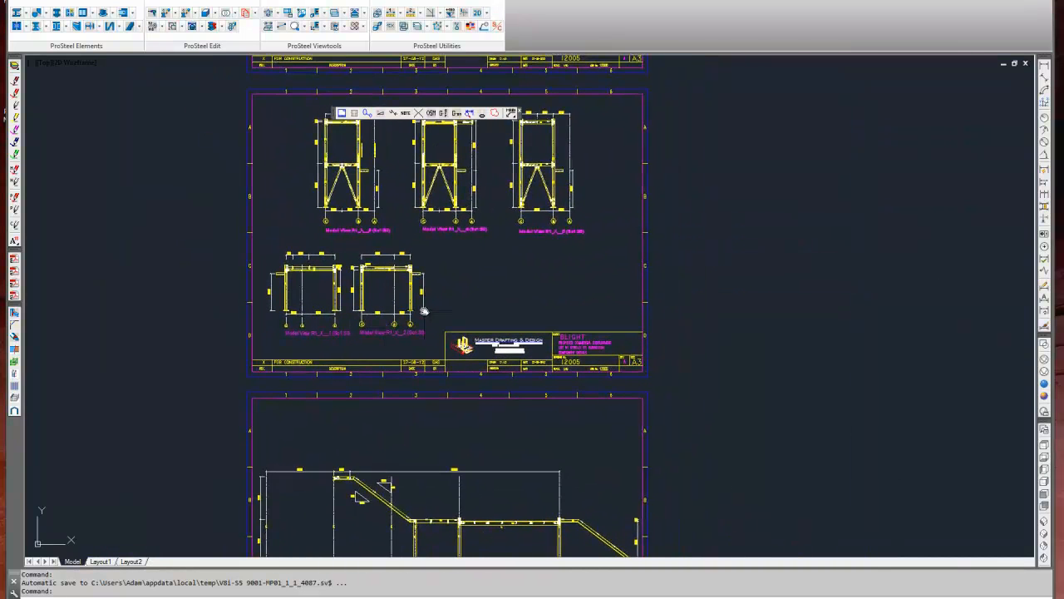
middle_click_drag(425, 309, 452, 361)
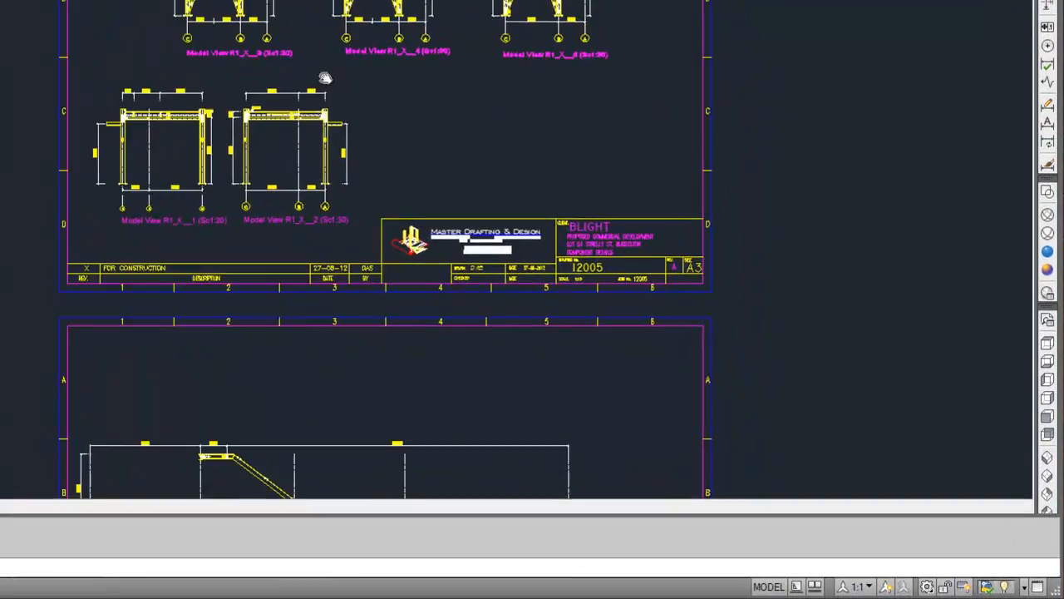
middle_click_drag(293, 281, 278, 330)
middle_click_drag(459, 161, 414, 408)
middle_click_drag(291, 154, 354, 302)
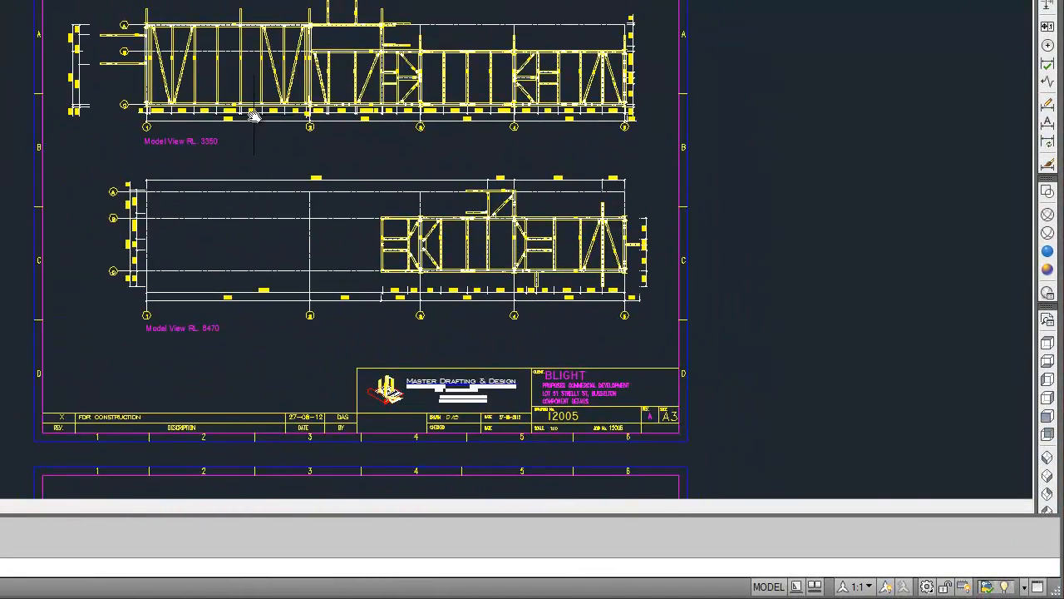
scroll(198, 25, "up", 5)
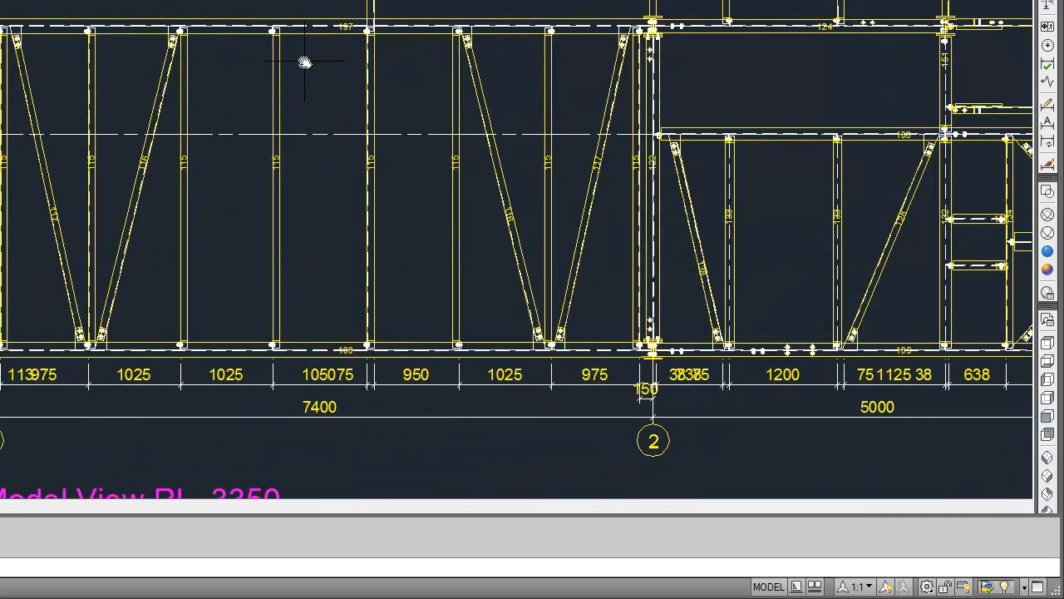
middle_click_drag(261, 67, 252, 129)
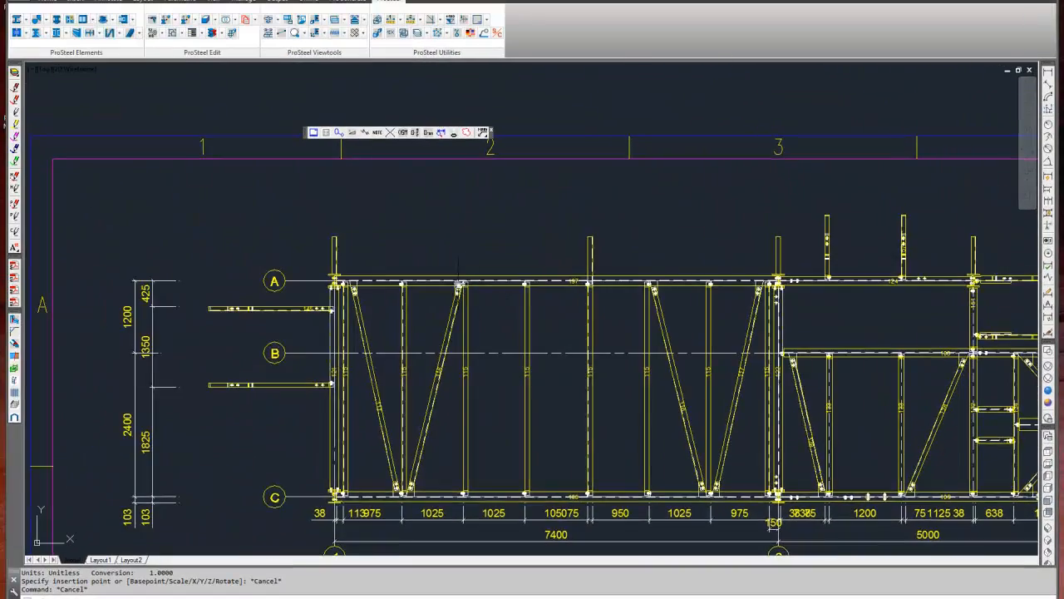
scroll(168, 94, "up", 4)
middle_click_drag(502, 344, 541, 341)
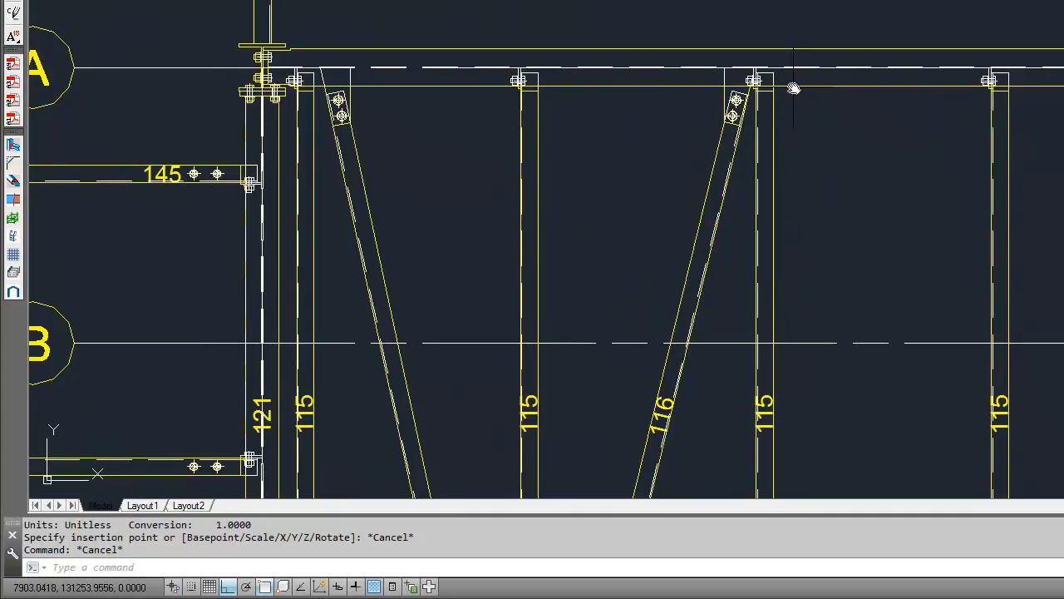
Explode the steelwork block in the Model View RL. 3350 plan and check that a single brace can be selected.
key("ctrl+a")
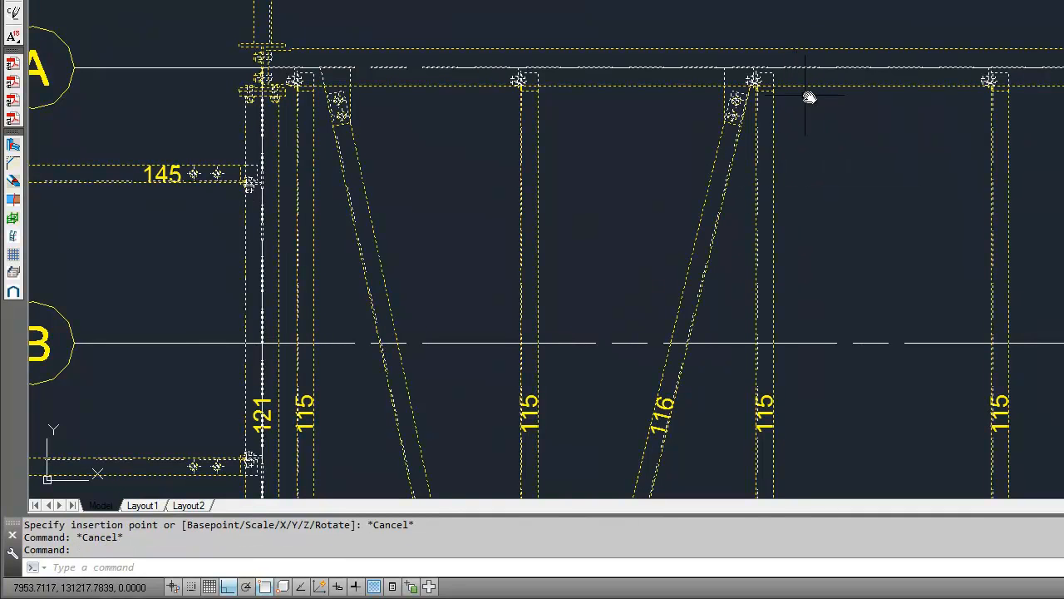
middle_click_drag(884, 142, 860, 92)
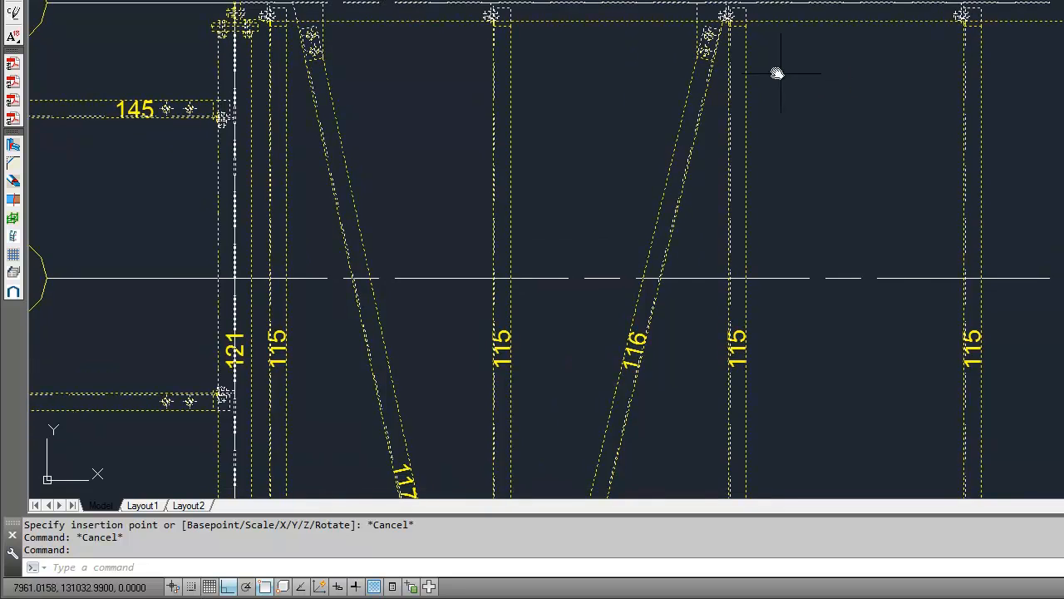
scroll(770, 68, "up", 2)
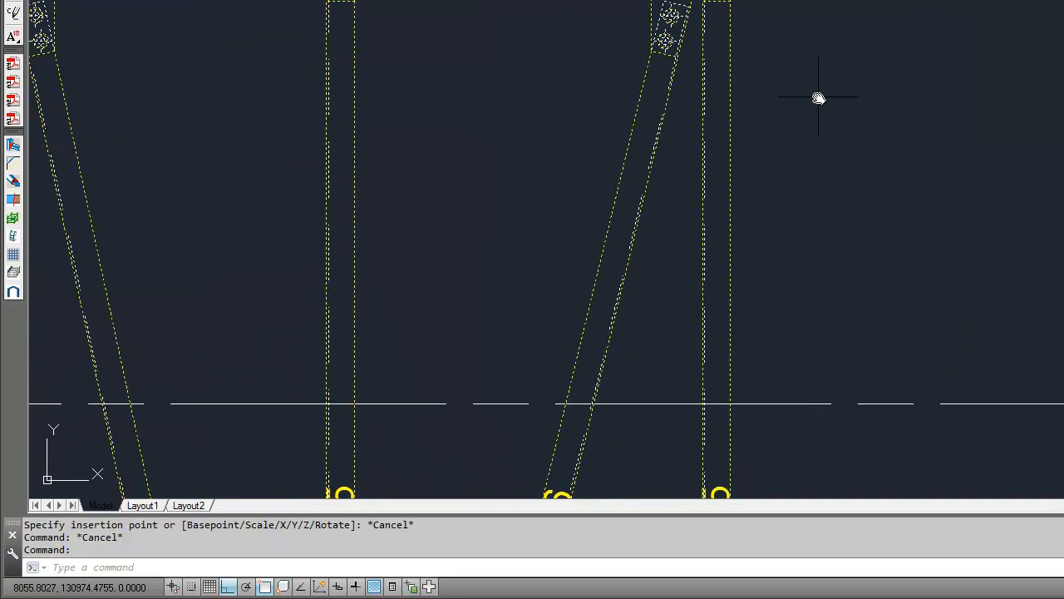
key("Escape")
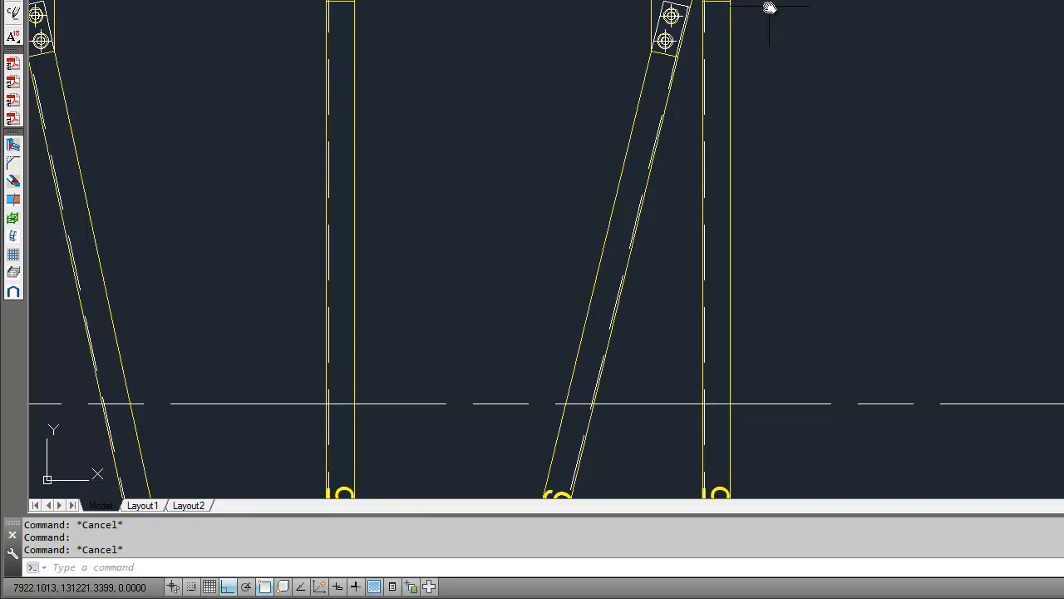
type("x")
key("Return")
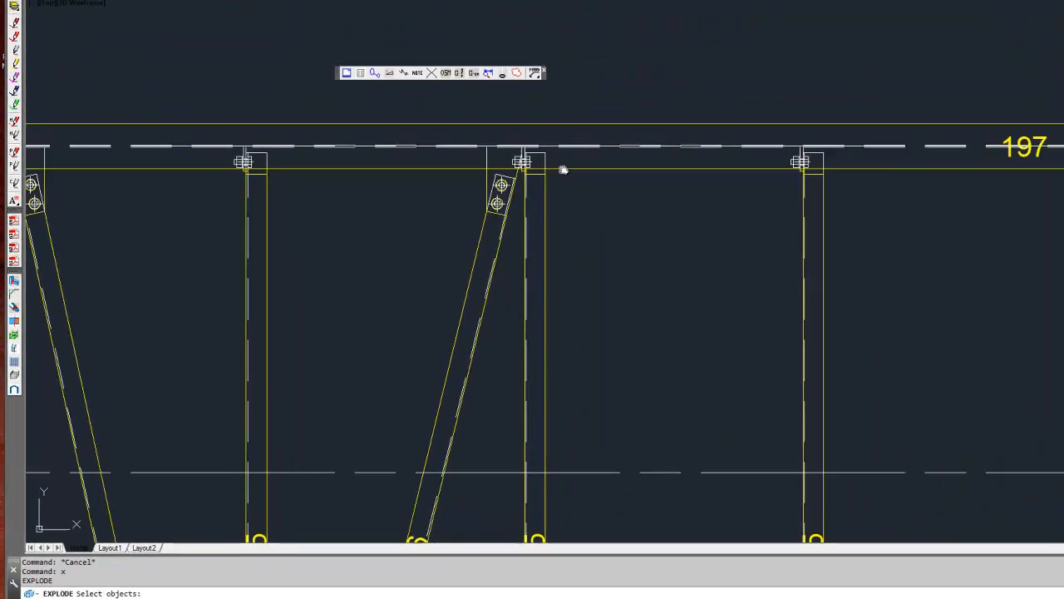
left_click(547, 170)
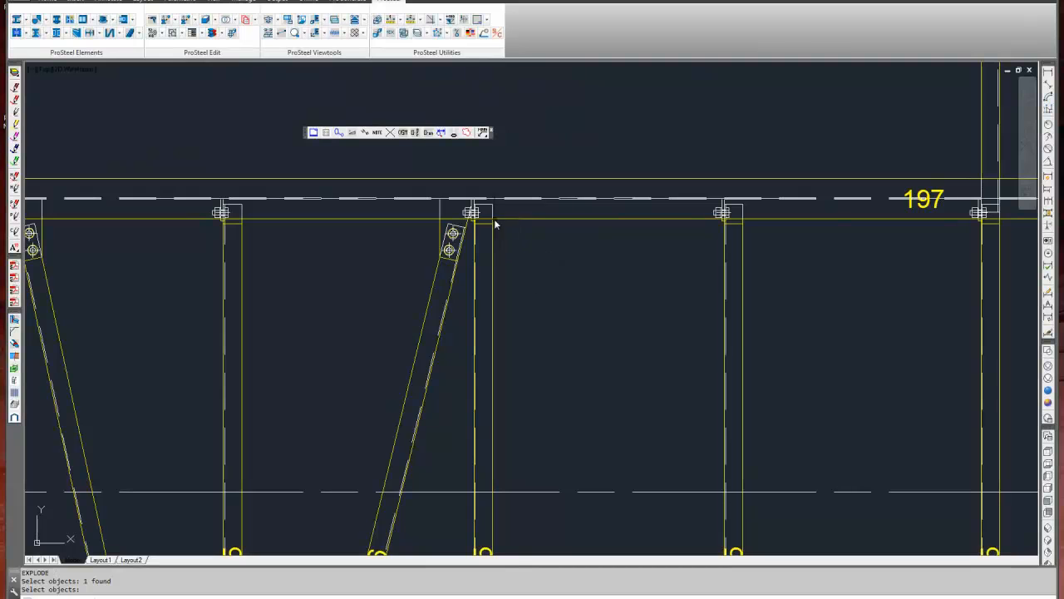
key("Return")
left_click(492, 238)
key("Escape")
key("Escape")
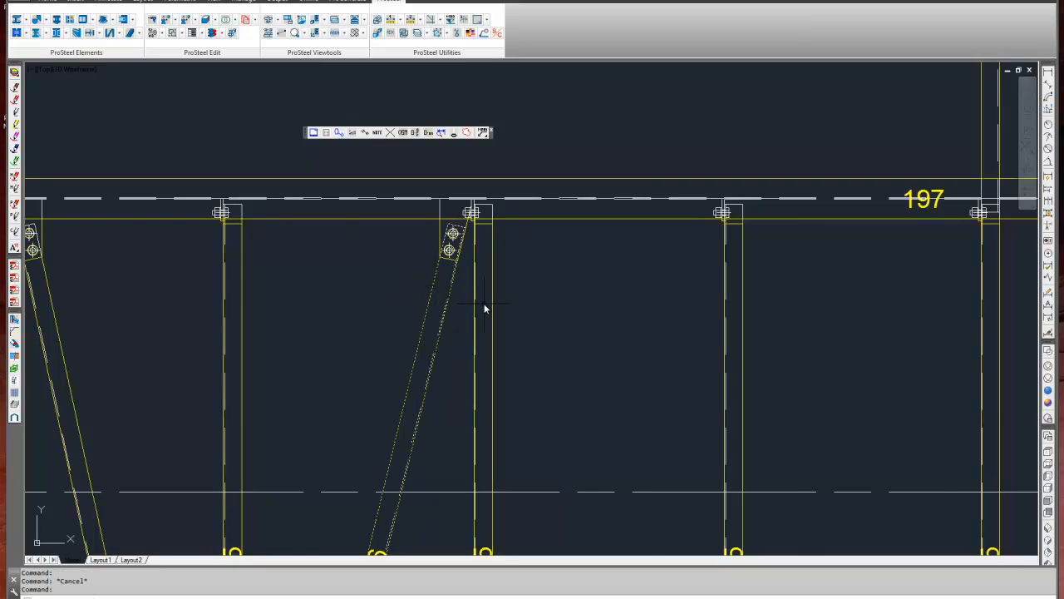
Make PS_DIM the current layer.
scroll(478, 304, "down", 2)
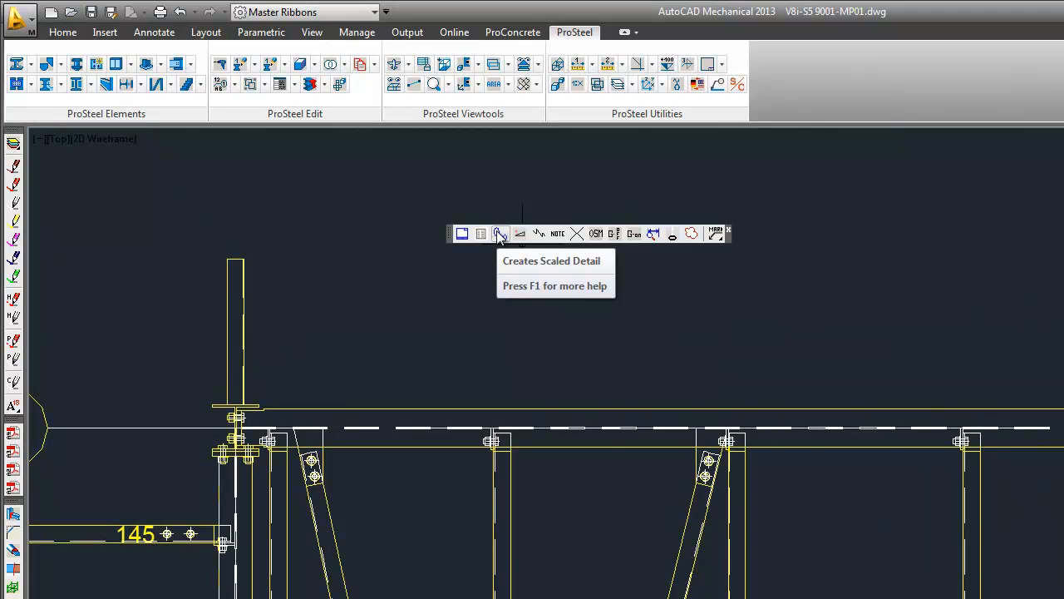
left_click(62, 32)
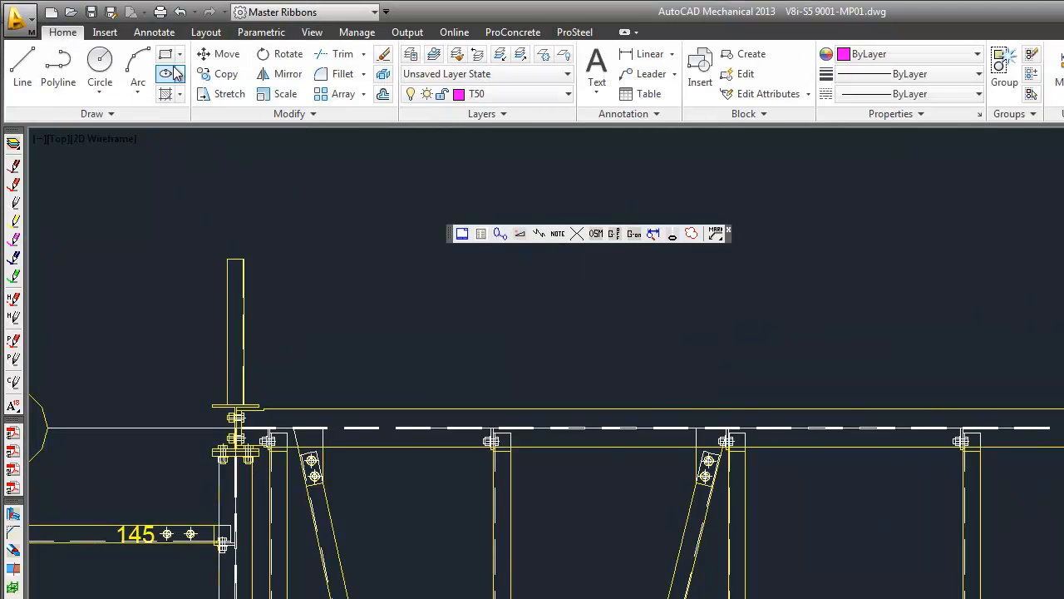
left_click(568, 94)
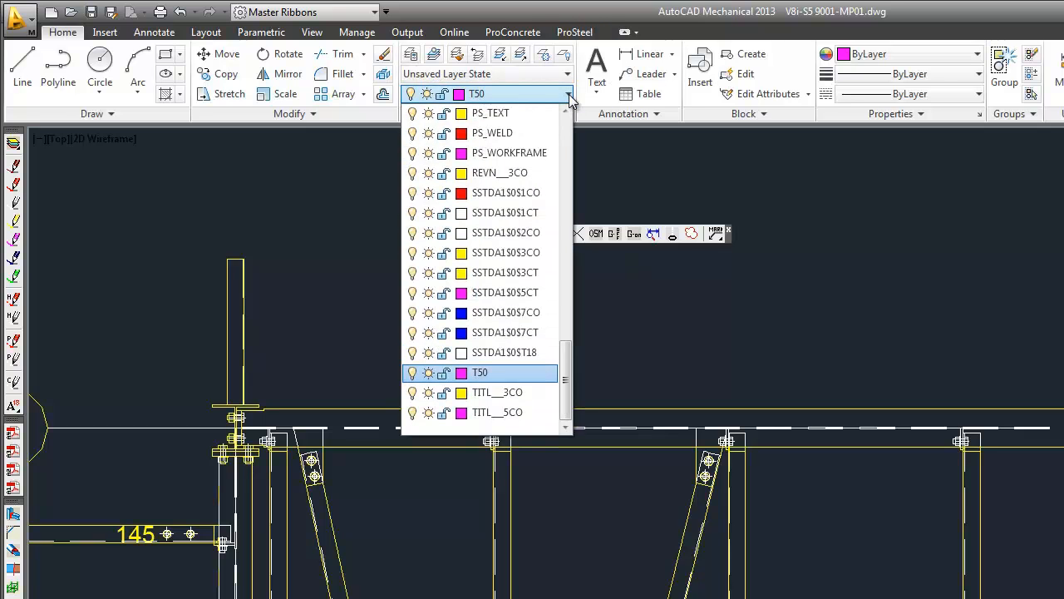
left_click_drag(566, 366, 586, 234)
left_click(499, 235)
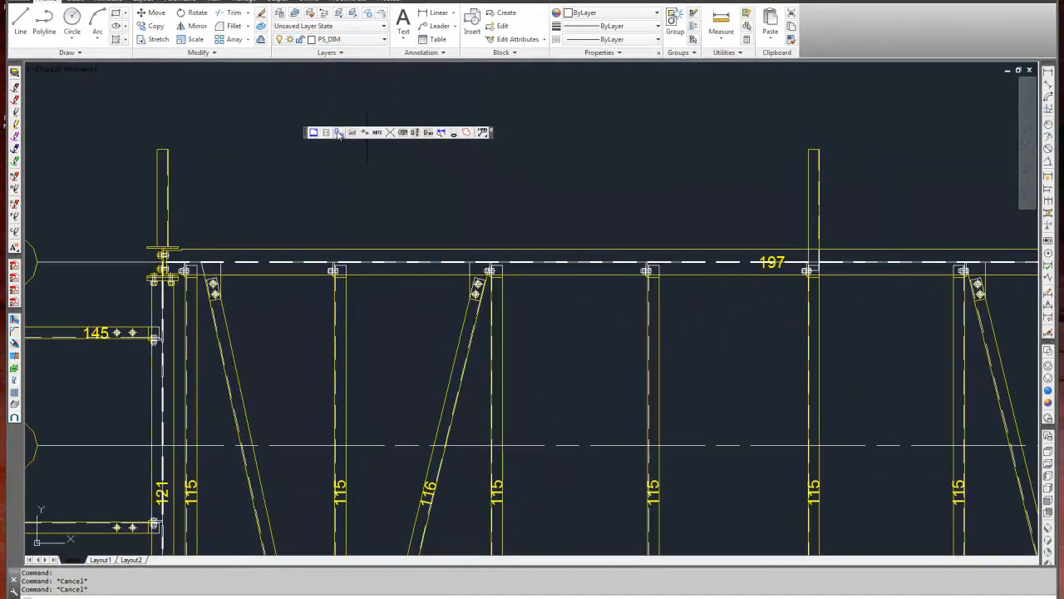
Create a circular detail of the brace connection on beam 197, placed above the plan at scale factor 2.
left_click(340, 133)
left_click(483, 284)
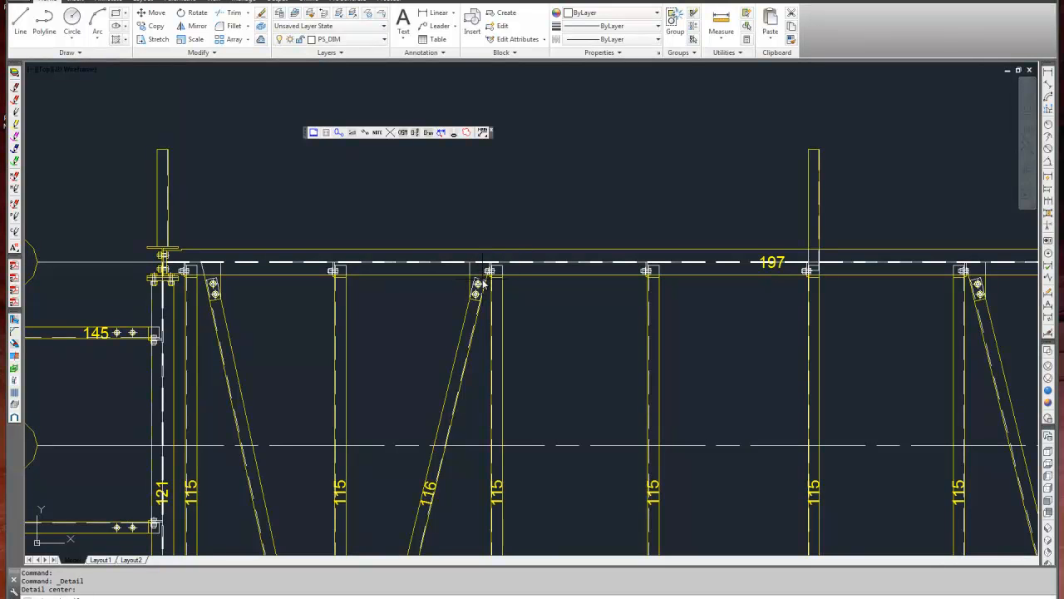
left_click(522, 307)
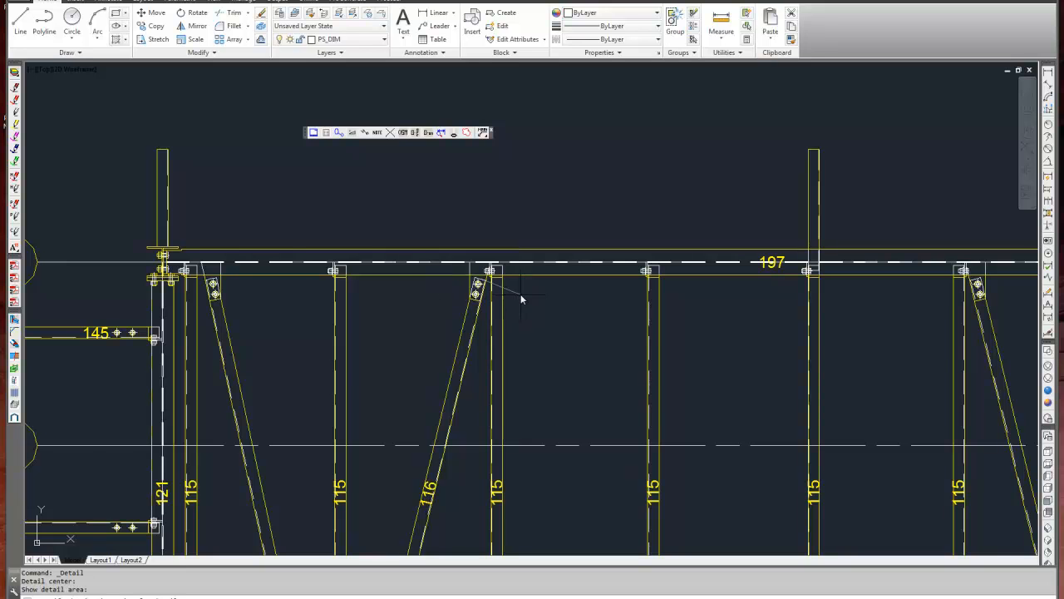
scroll(520, 297, "down", 2)
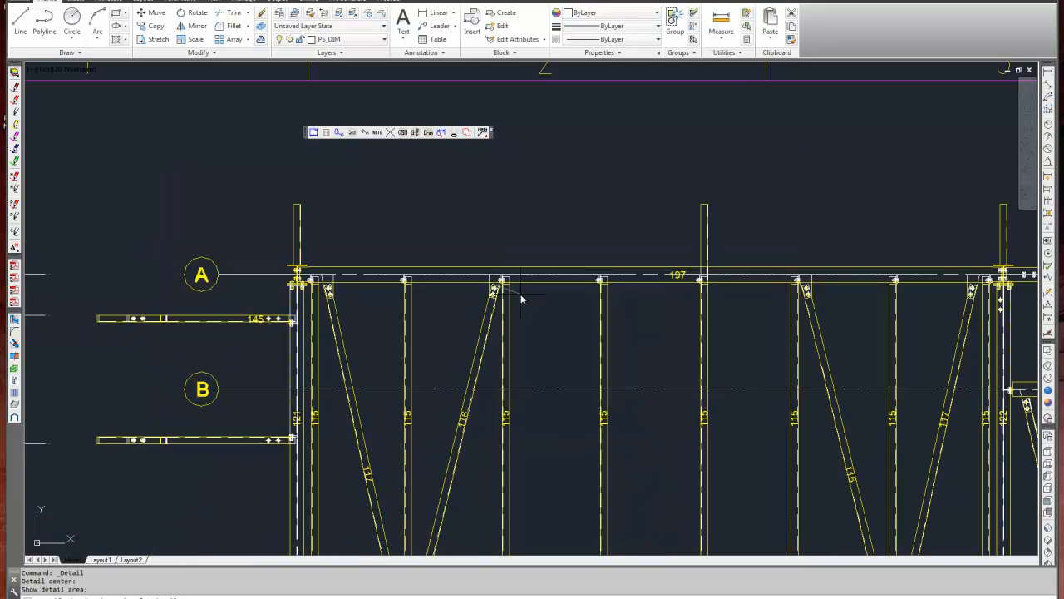
left_click(555, 173)
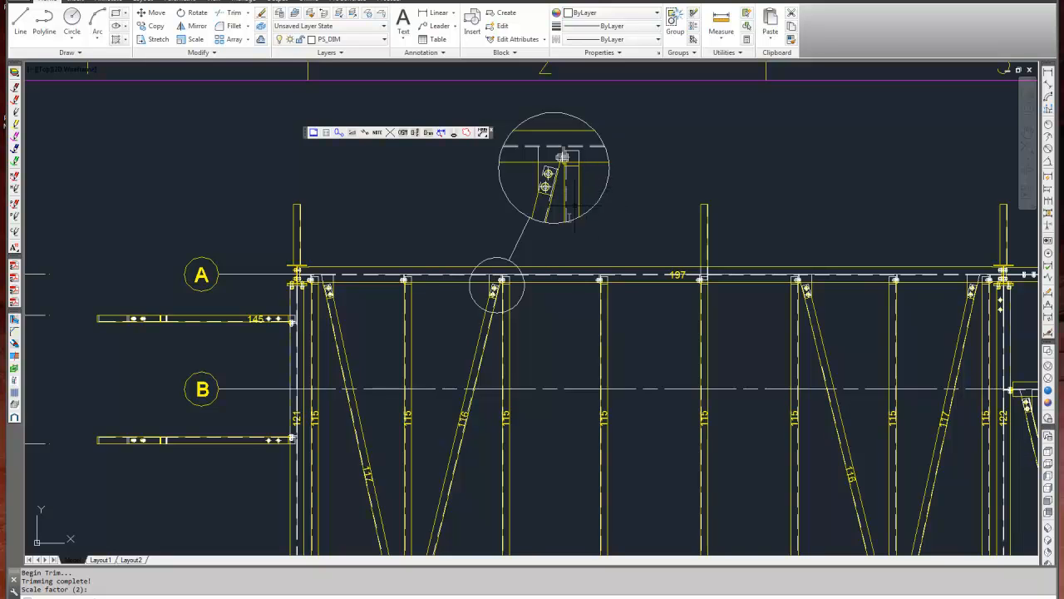
Create a detail of the brace apex connection in Model View R1_X__4, placed directly above it at scale factor 2.
scroll(566, 225, "down", 6)
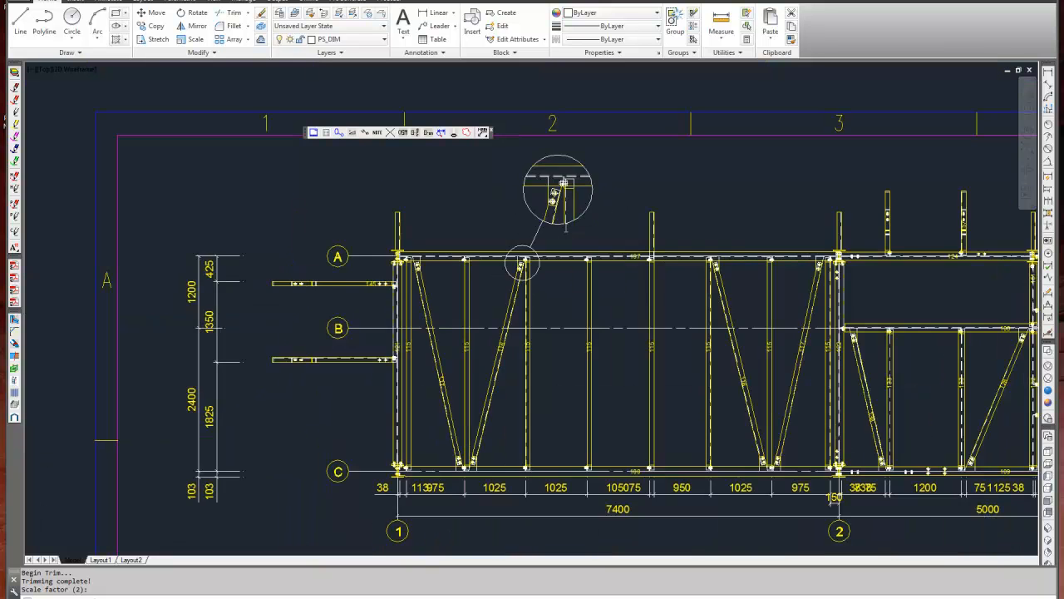
mouse_move(672, 437)
middle_mouse_down()
mouse_move(503, 256)
mouse_move(475, 253)
middle_mouse_up()
middle_click_drag(561, 423, 589, 180)
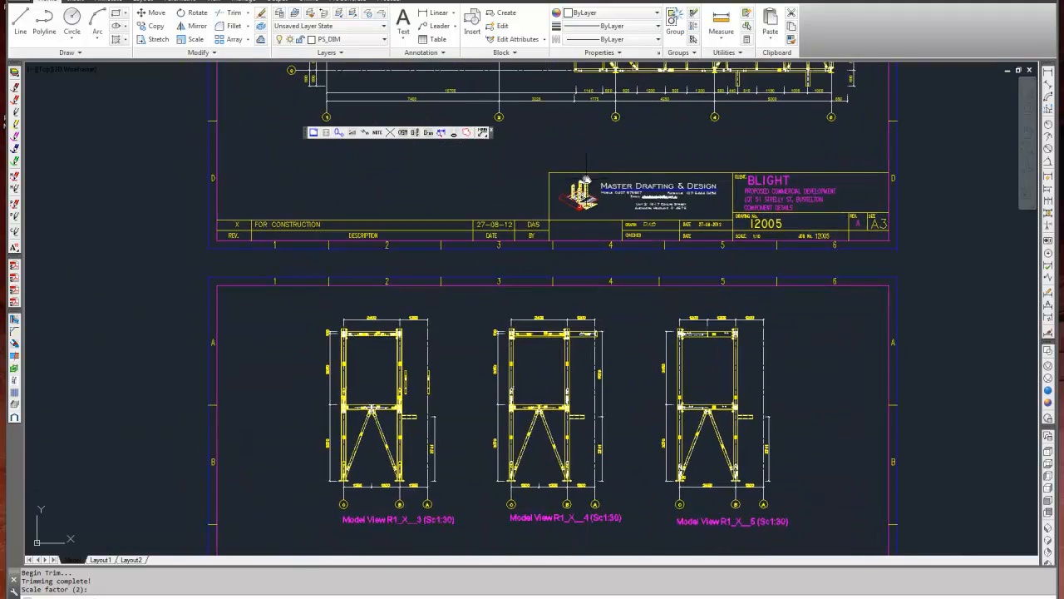
middle_click_drag(548, 425, 552, 314)
scroll(551, 313, "up", 6)
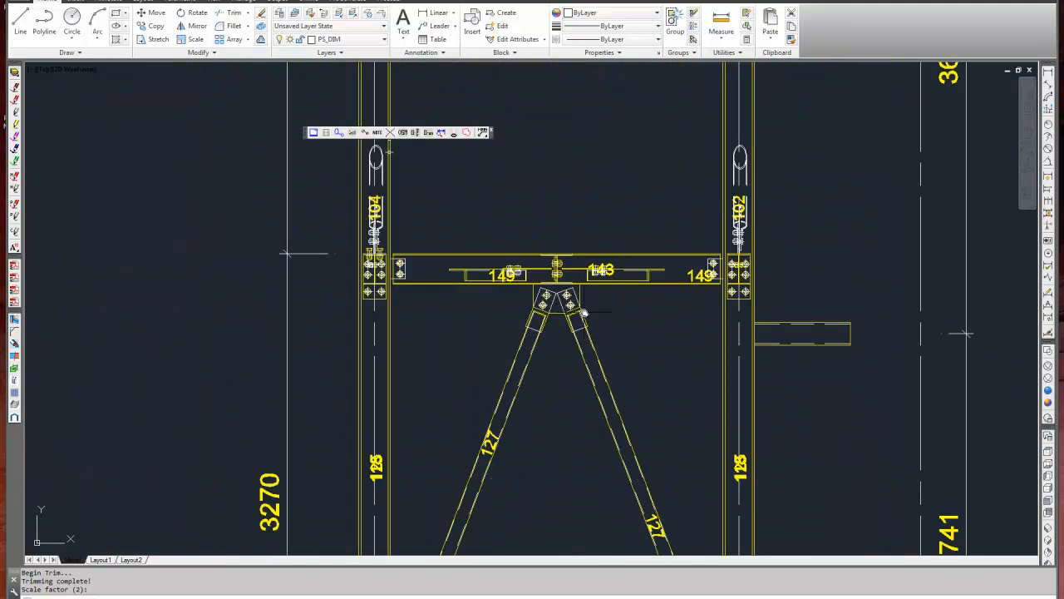
left_click(556, 291)
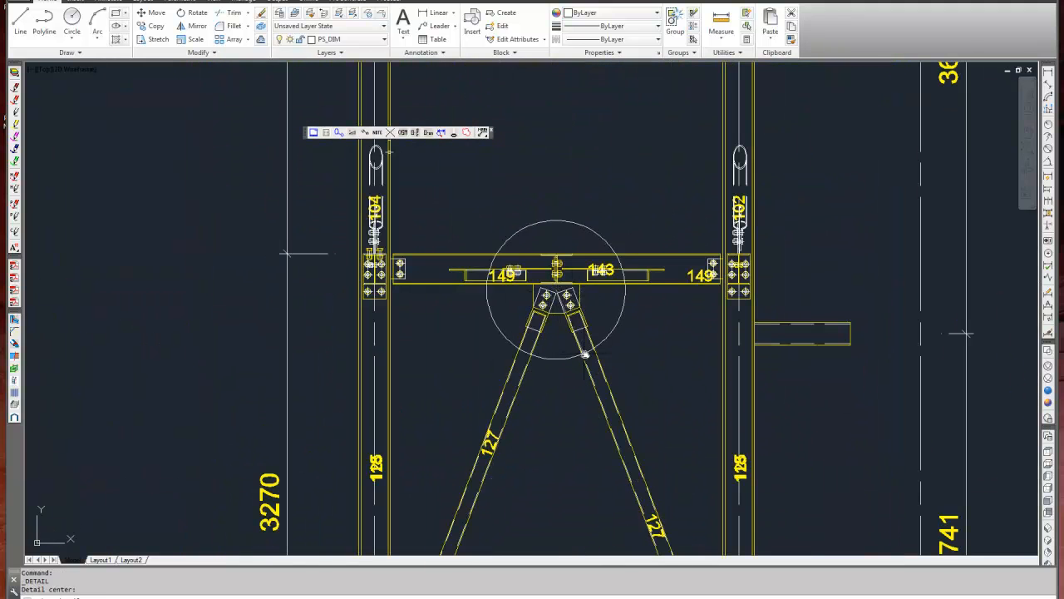
left_click(604, 336)
scroll(605, 337, "down", 2)
scroll(605, 336, "down", 4)
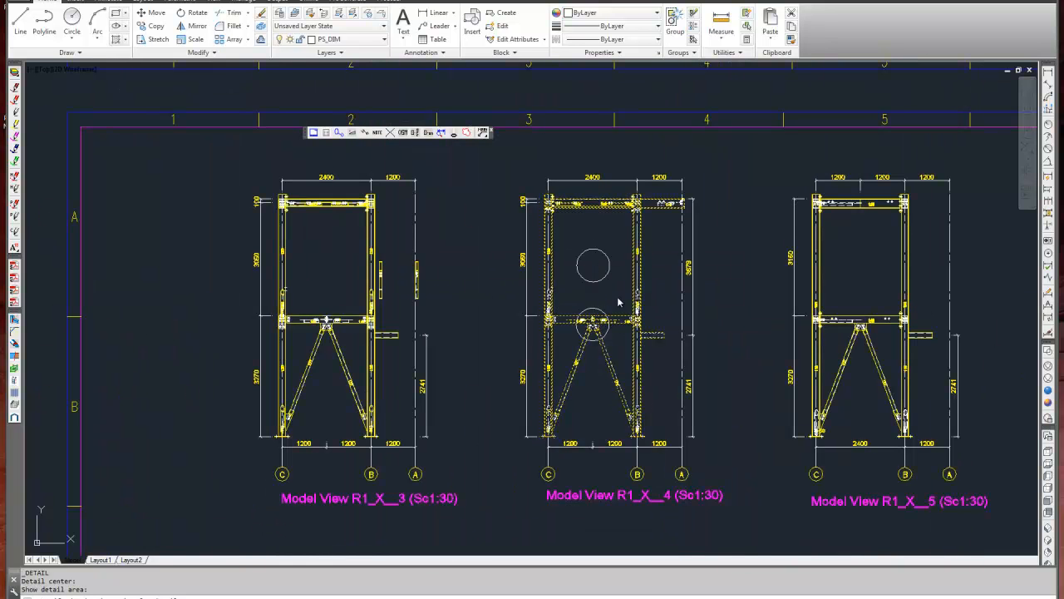
key("Return")
scroll(611, 298, "up", 5)
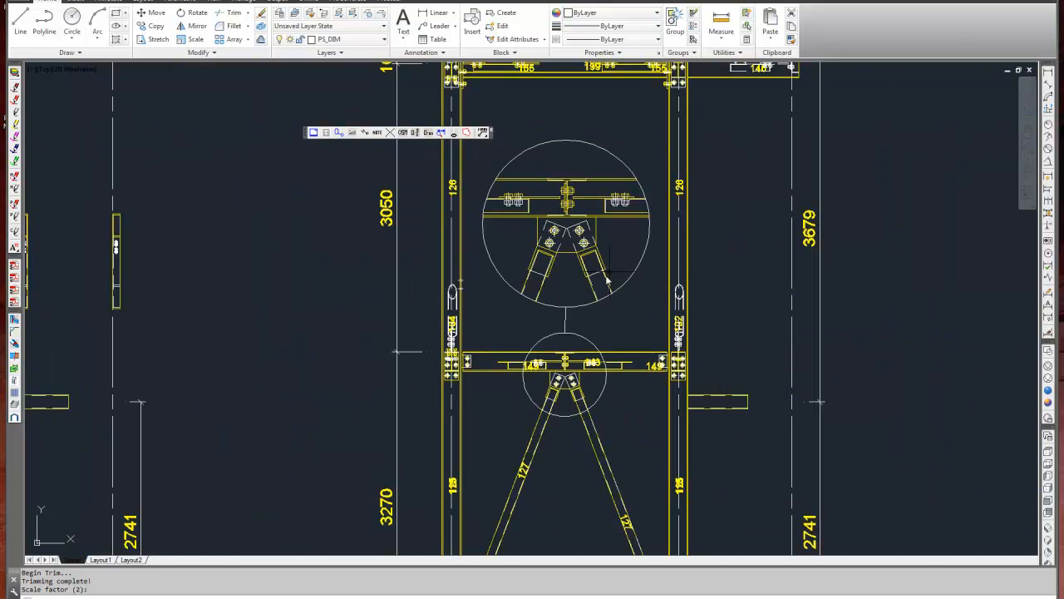
scroll(578, 270, "down", 4)
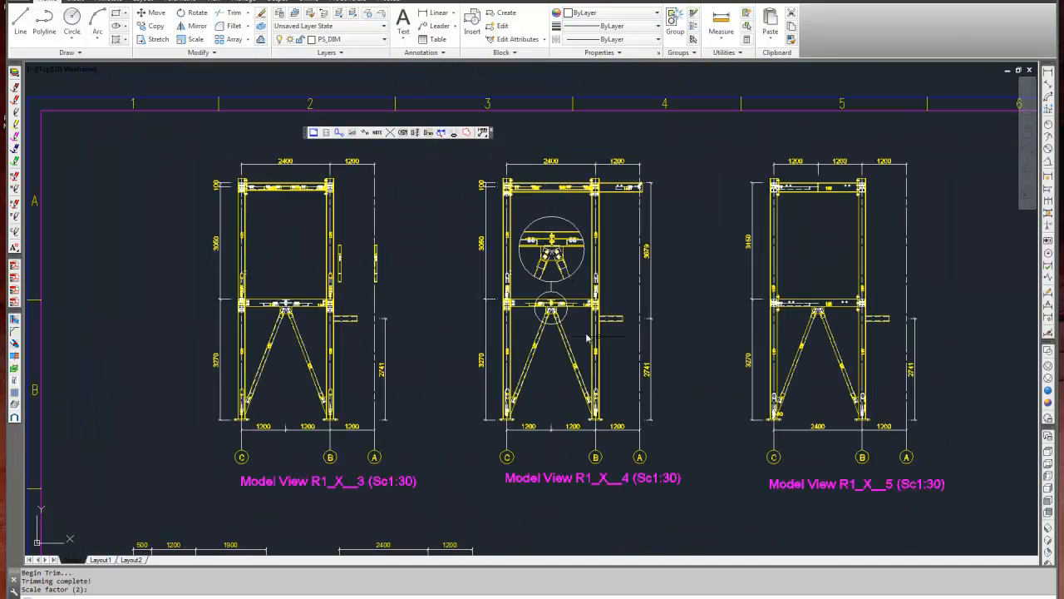
Add a bevel symbol for the sloping stringer in Model View R1_Y__A, placed below its lower edge.
middle_click_drag(492, 286, 555, 263)
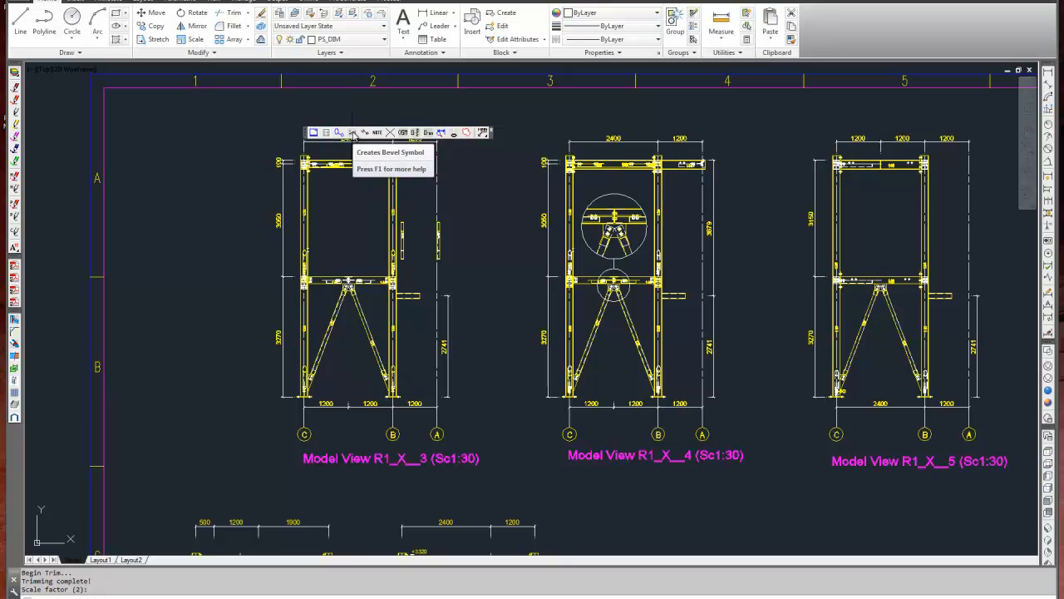
scroll(353, 136, "down", 4)
middle_click_drag(430, 277, 501, 100)
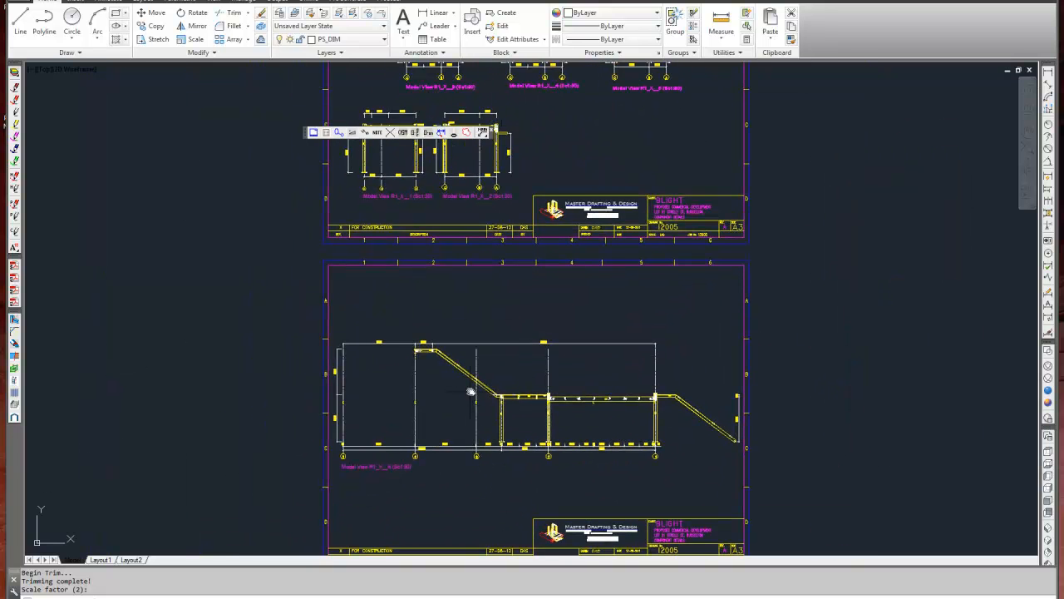
scroll(471, 392, "up", 6)
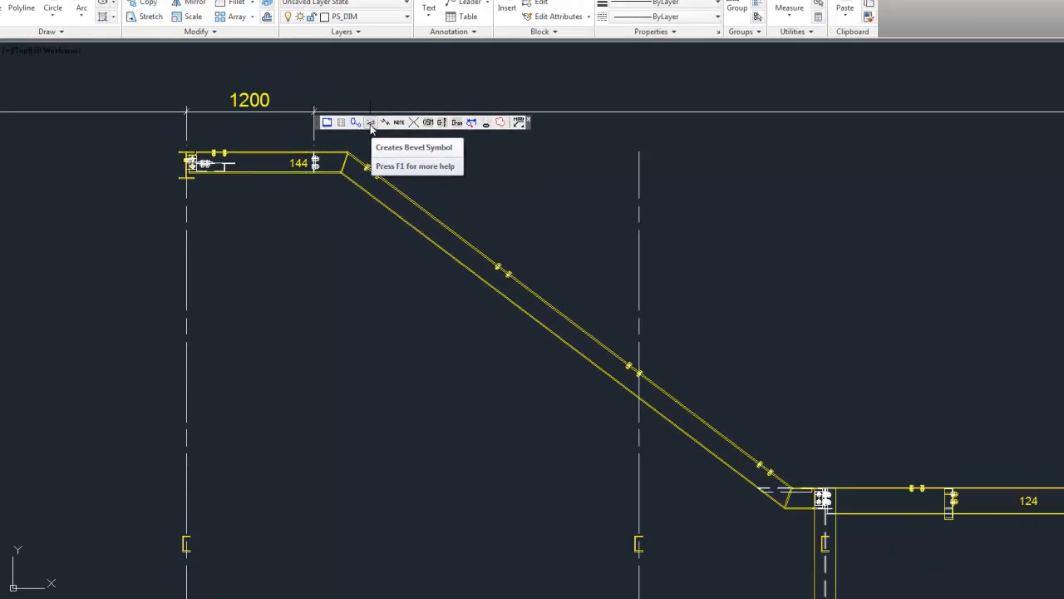
left_click(370, 123)
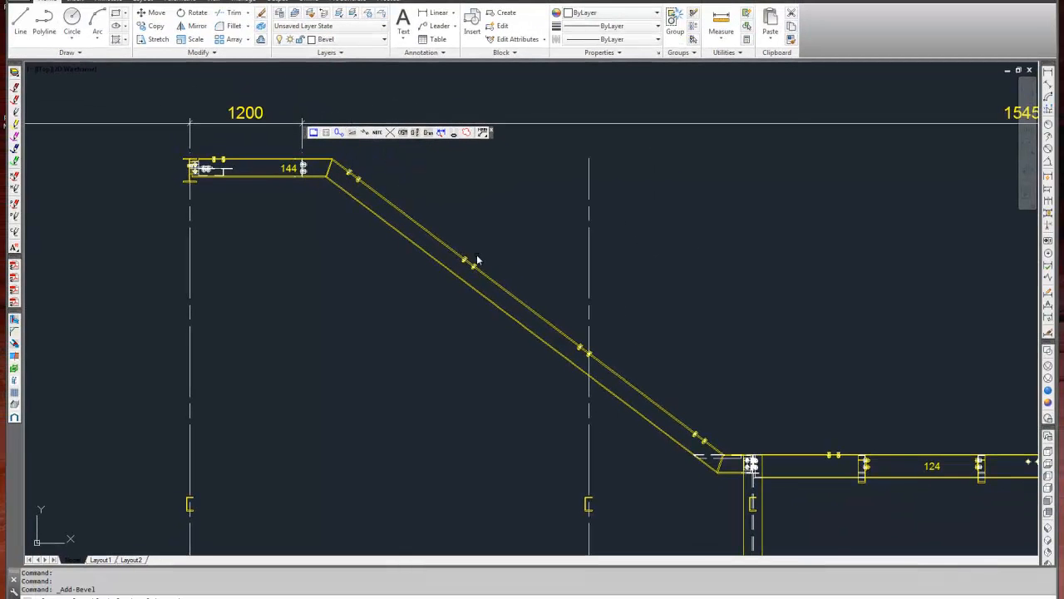
scroll(452, 280, "up", 5)
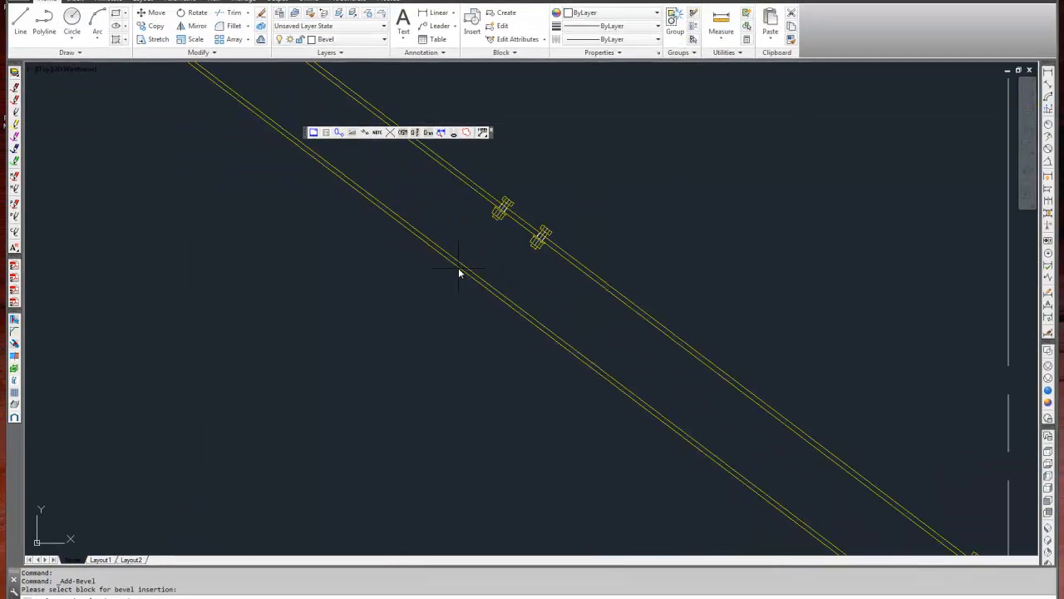
scroll(458, 268, "down", 5)
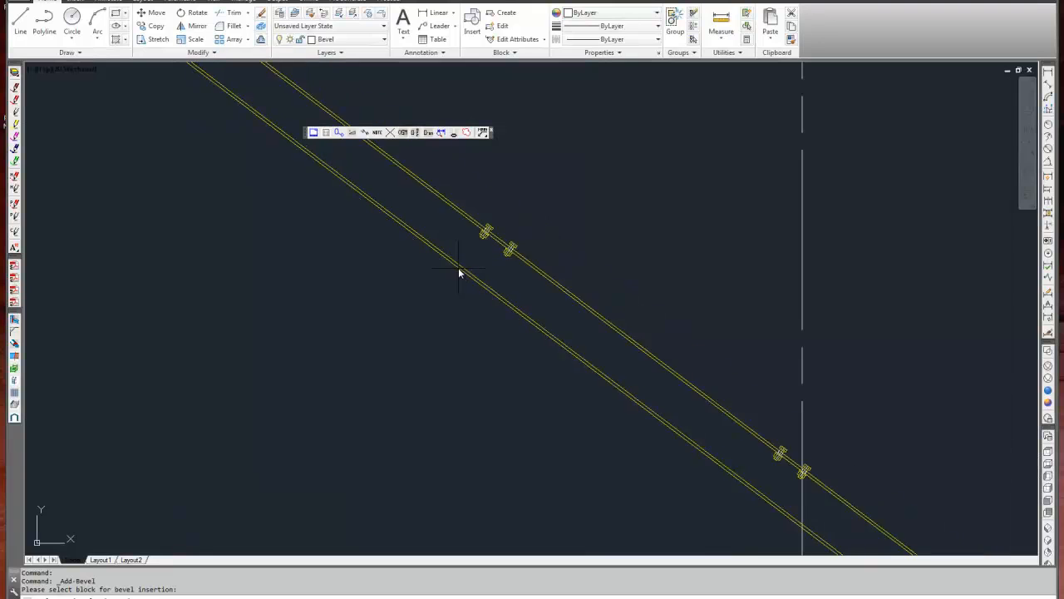
left_click(429, 312)
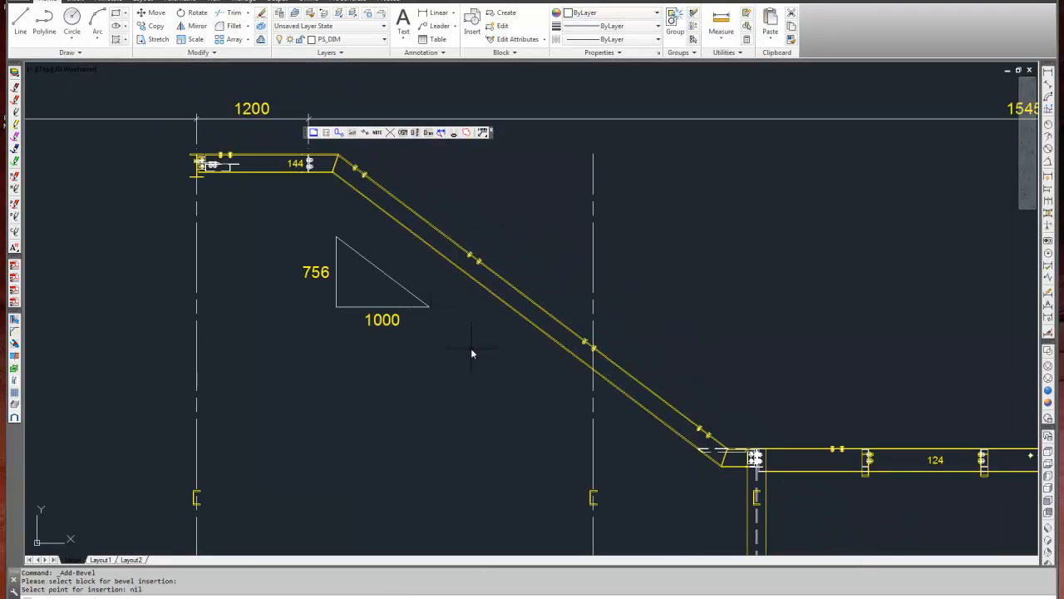
Add a second bevel symbol for the same stringer, placed above its upper edge.
scroll(451, 232, "up", 2)
key("Return")
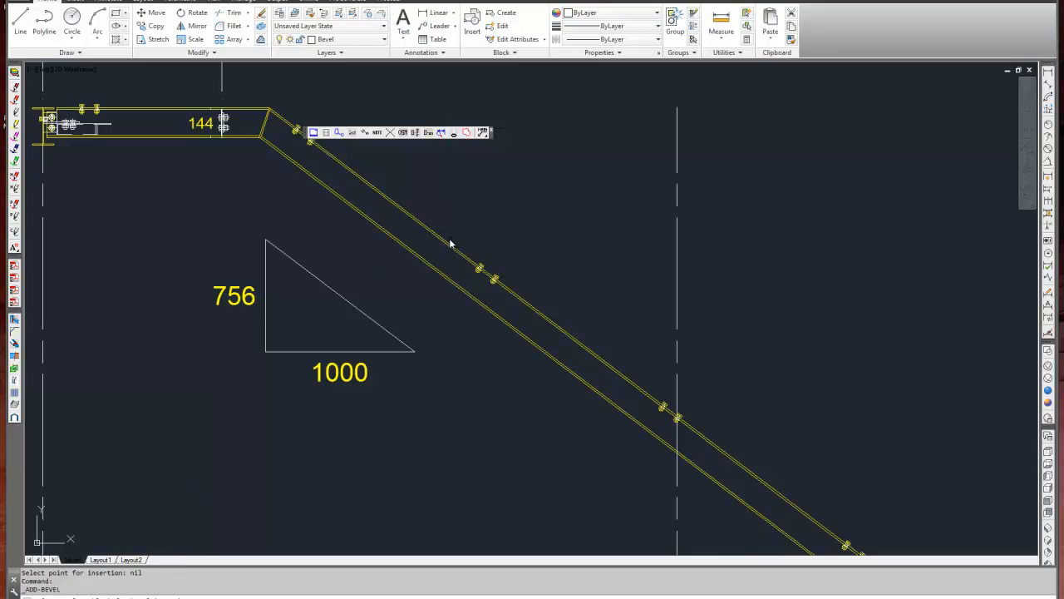
left_click(450, 248)
left_click(487, 201)
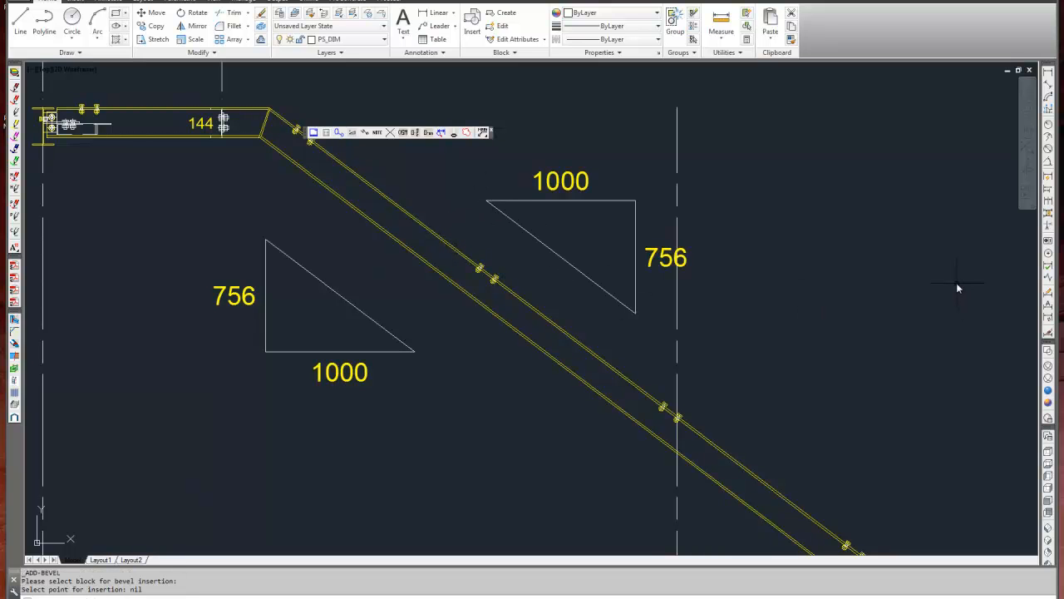
key("Escape")
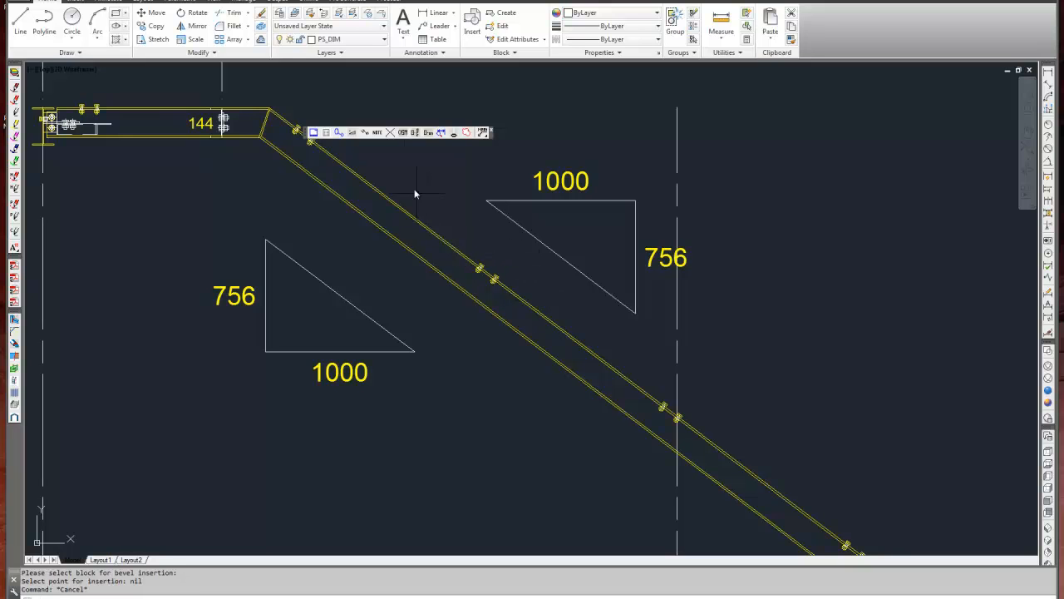
Insert a break line symbol across beam 145, next to the grid 1 column in Model View R1_Y__A.
left_click(365, 133)
scroll(427, 249, "down", 5)
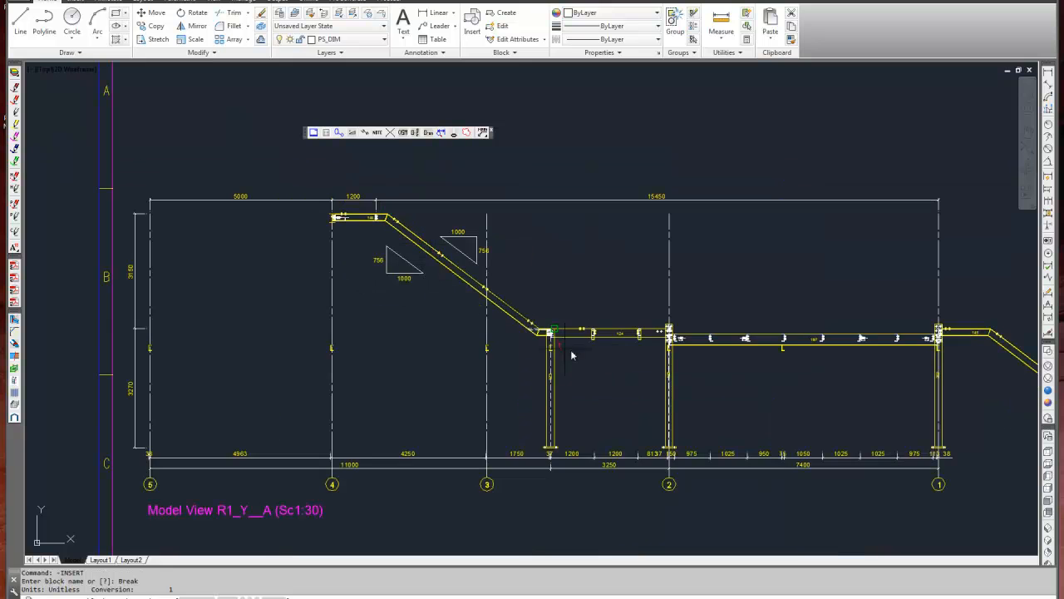
middle_click_drag(666, 383, 472, 302)
scroll(831, 259, "up", 8)
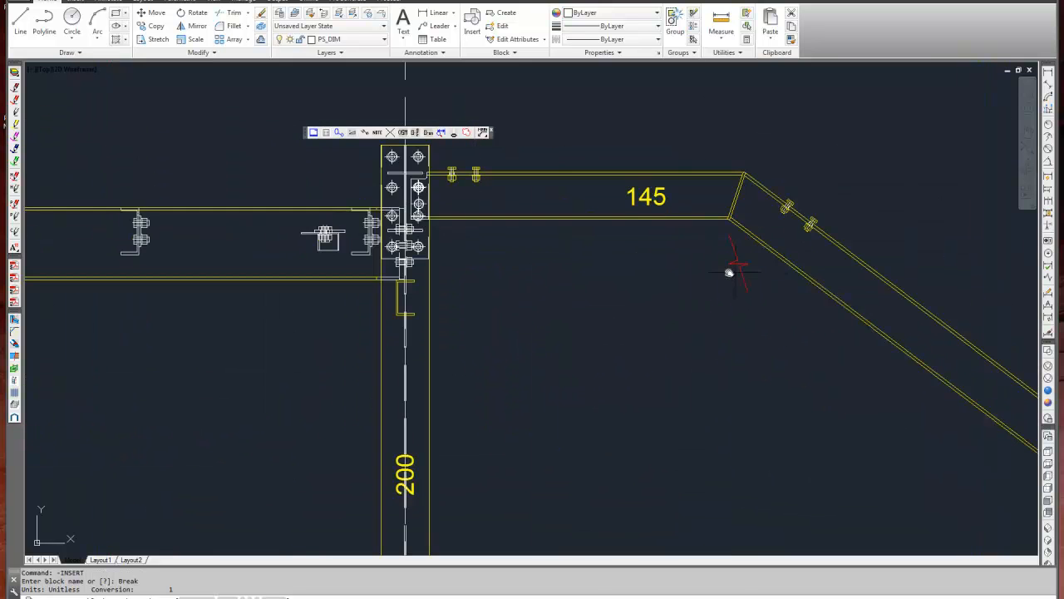
left_click(548, 207)
key("Escape")
key("Escape")
key("Escape")
Copy the break line a short distance along beam 145 to form a pair.
type("co")
key("Return")
left_click(552, 197)
key("Return")
scroll(563, 193, "up", 3)
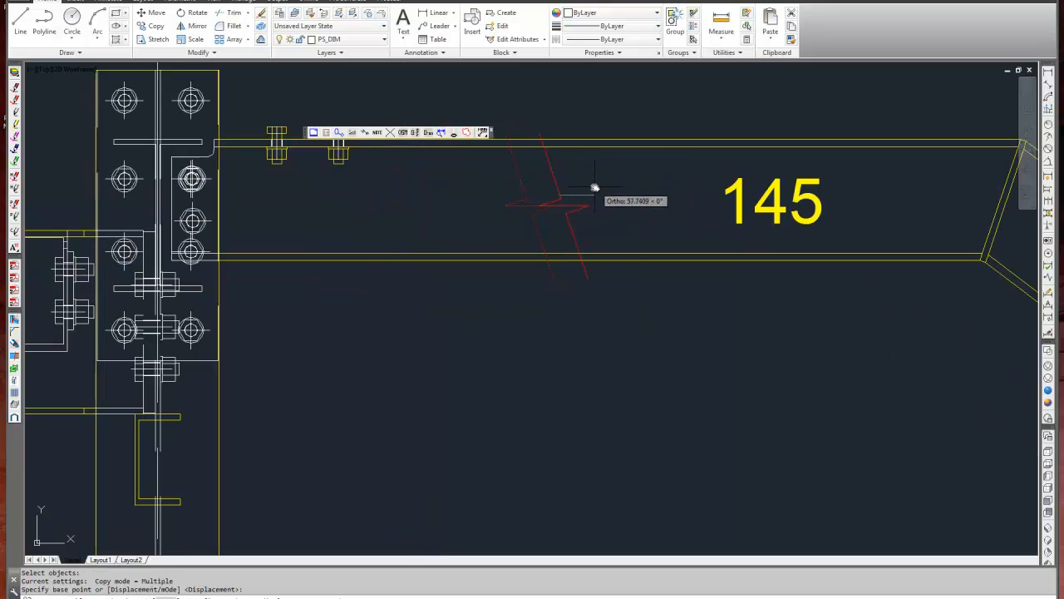
left_click(590, 189)
key("F8")
key("F8")
key("Escape")
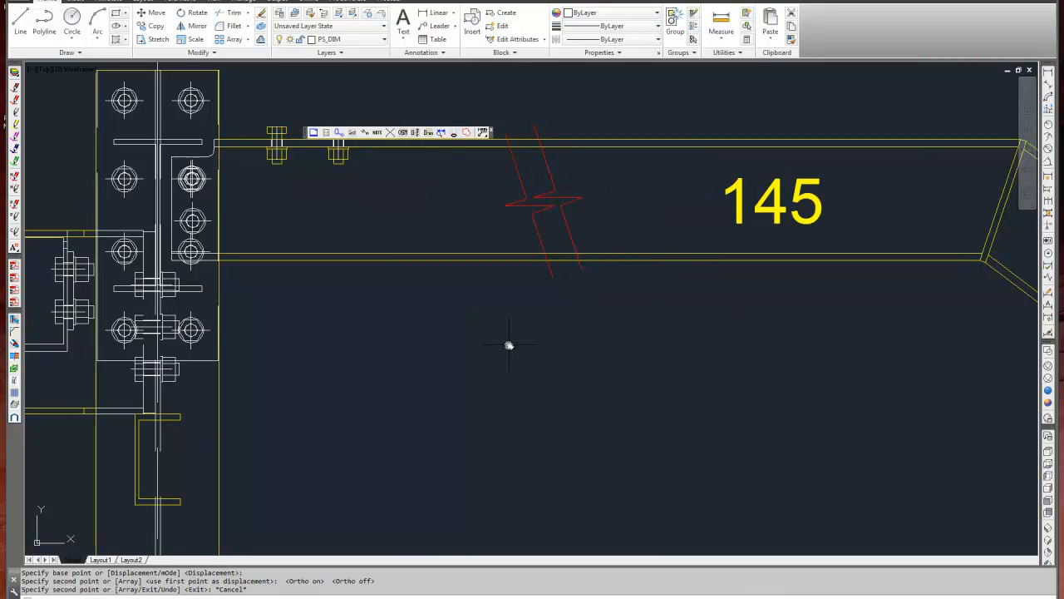
key("Escape")
key("Escape")
Open the 3D ProSteel model of the structure.
scroll(508, 345, "down", 4)
scroll(509, 345, "down", 4)
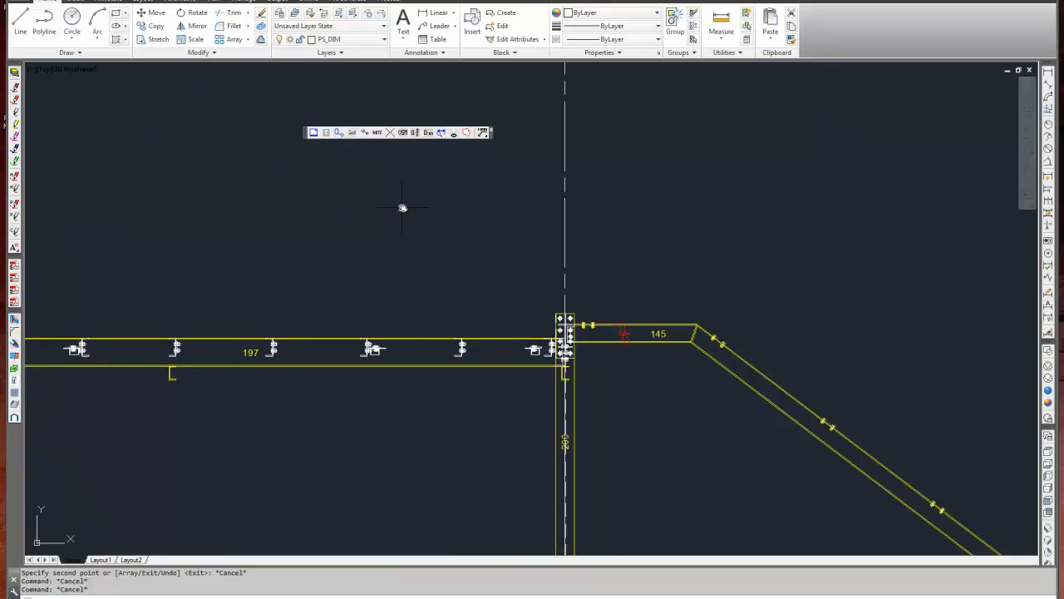
middle_click_drag(432, 198, 488, 179)
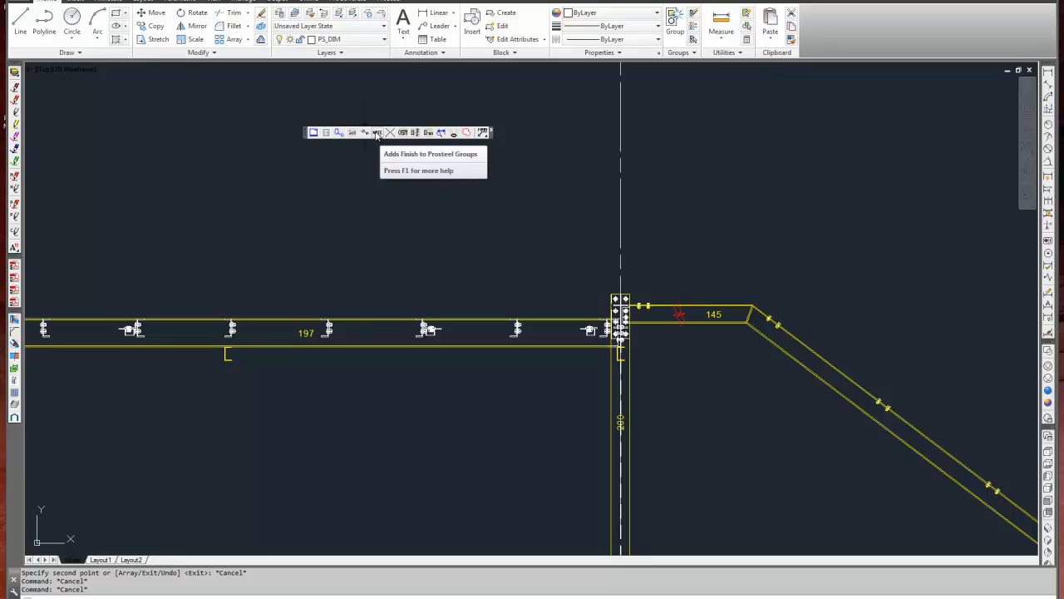
middle_click_drag(381, 198, 495, 177)
type("op")
key("Return")
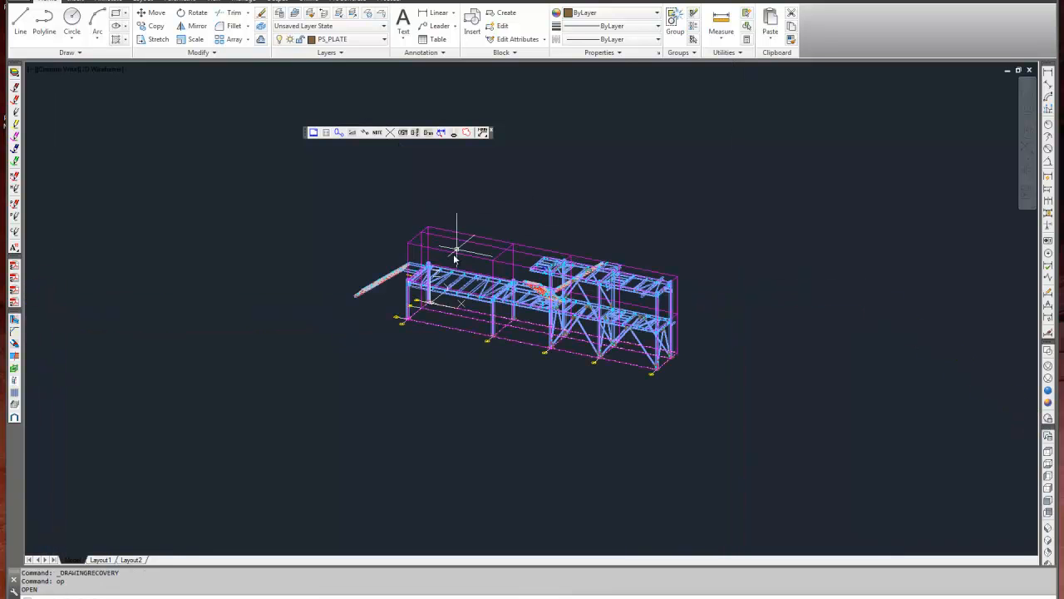
Assign the blast and zinc primer finish as Note 1 to one cross beam of the elevated walkway using PsGroupNotes.
scroll(440, 250, "up", 3)
middle_click_drag(545, 312, 456, 281)
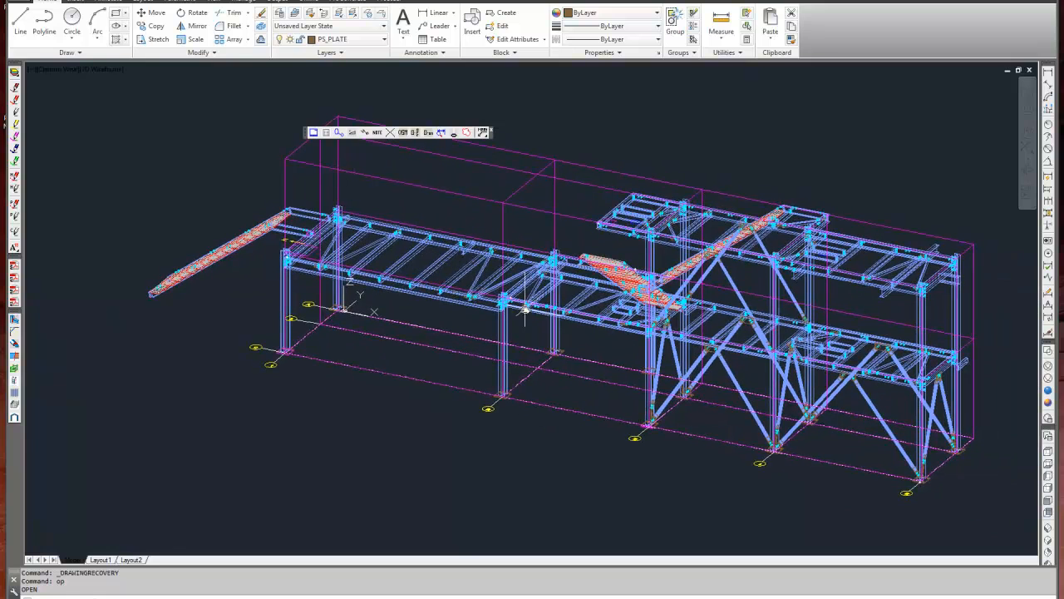
middle_click_drag(574, 296, 550, 291)
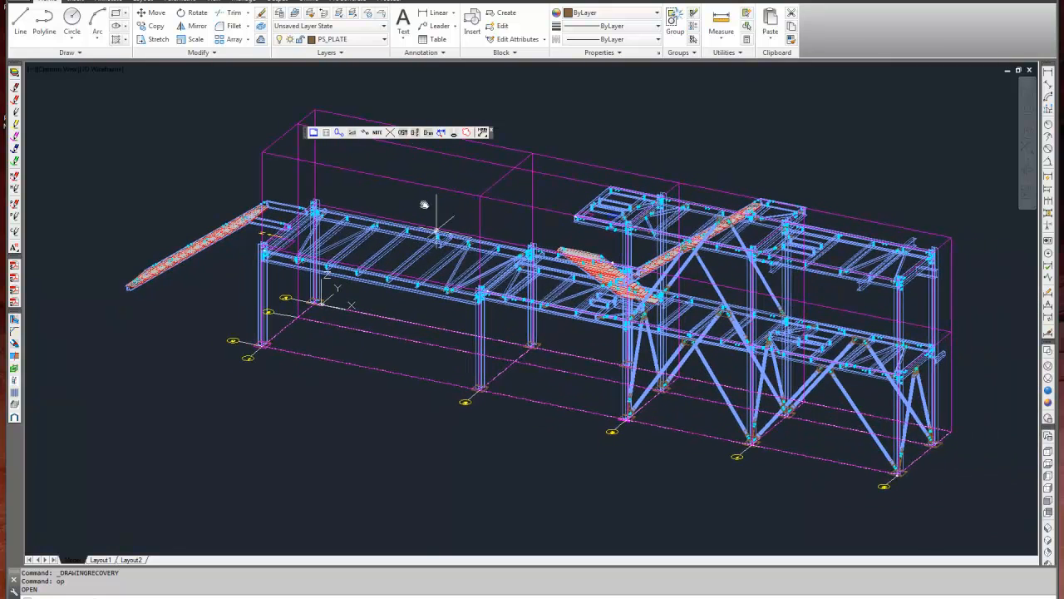
left_click(377, 132)
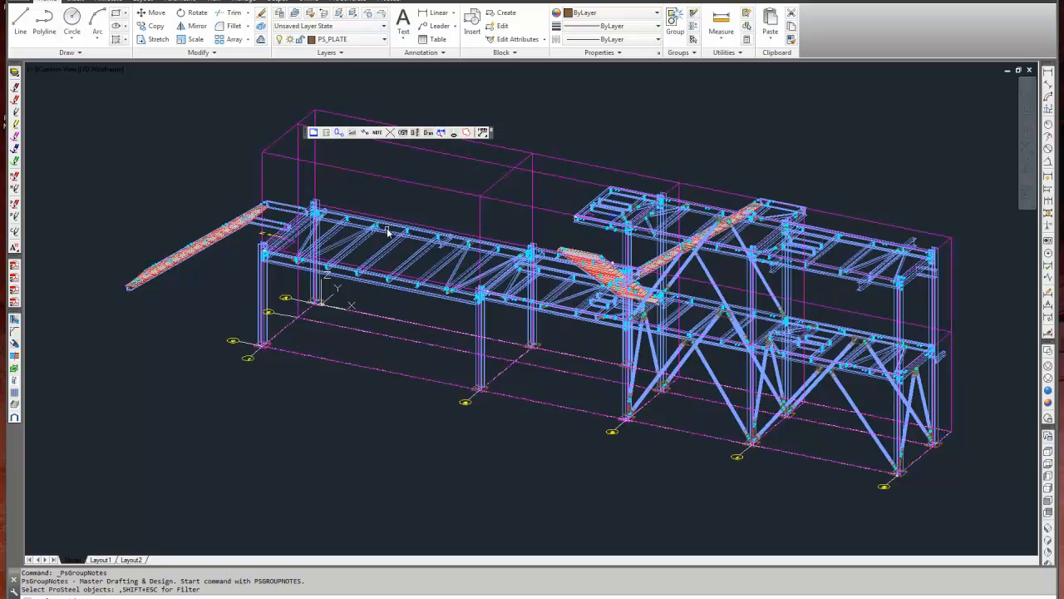
scroll(383, 261, "up", 4)
left_click(384, 254)
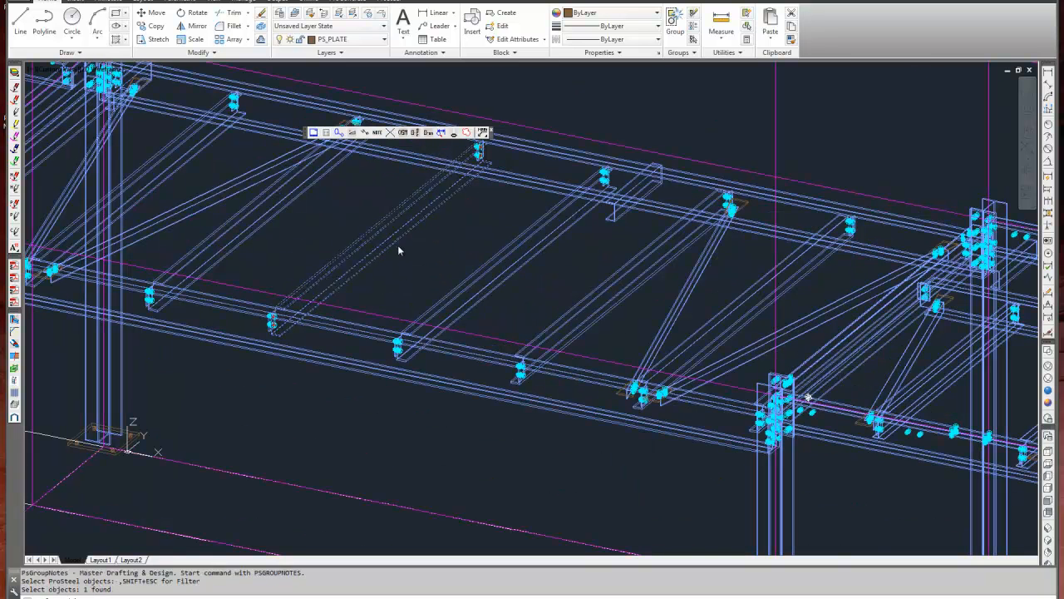
key("Return")
left_click(450, 287)
left_click(565, 289)
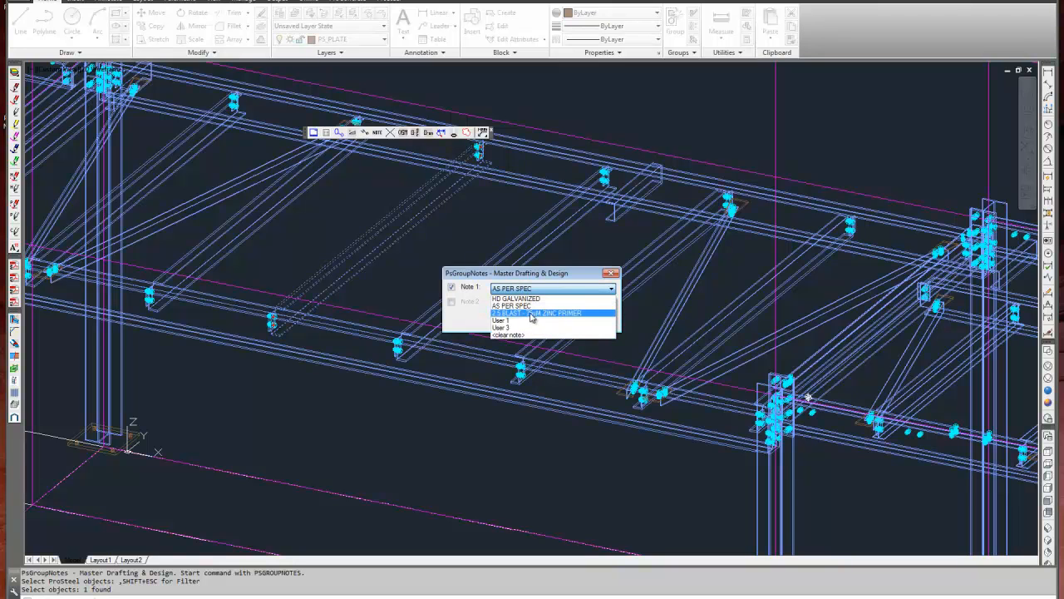
left_click(532, 313)
left_click(509, 323)
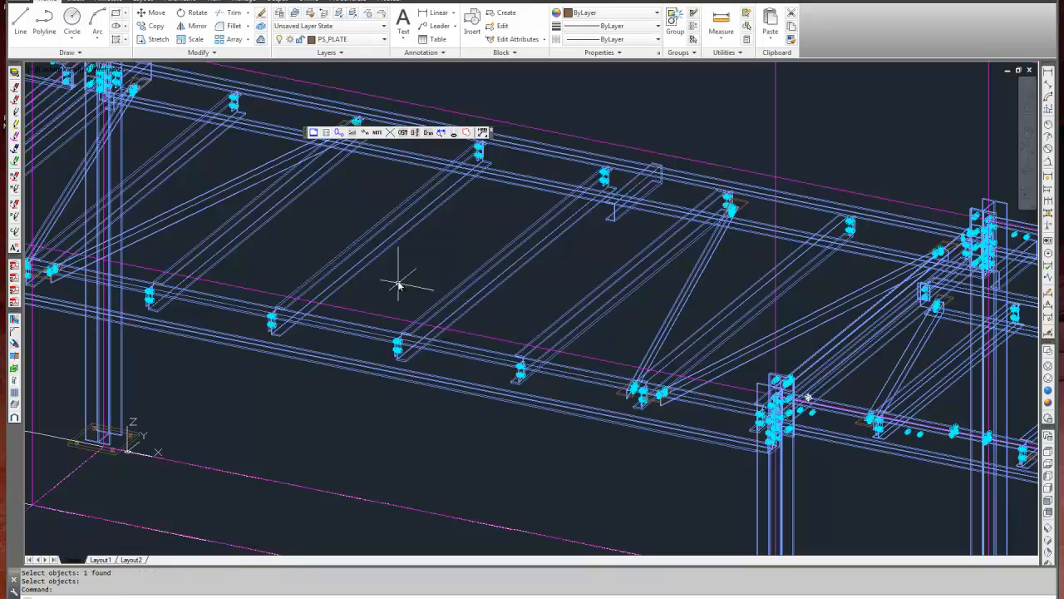
Check the Note 1 and Note 2 entries in the group data of the cross beam that received the finish note.
left_click(369, 265)
right_click(367, 266)
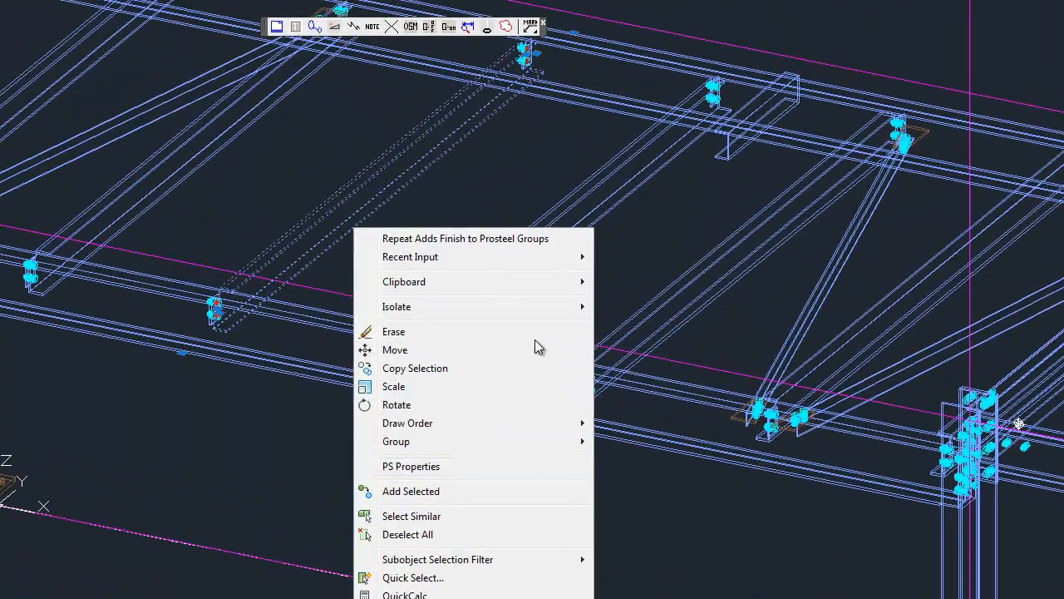
left_click(435, 425)
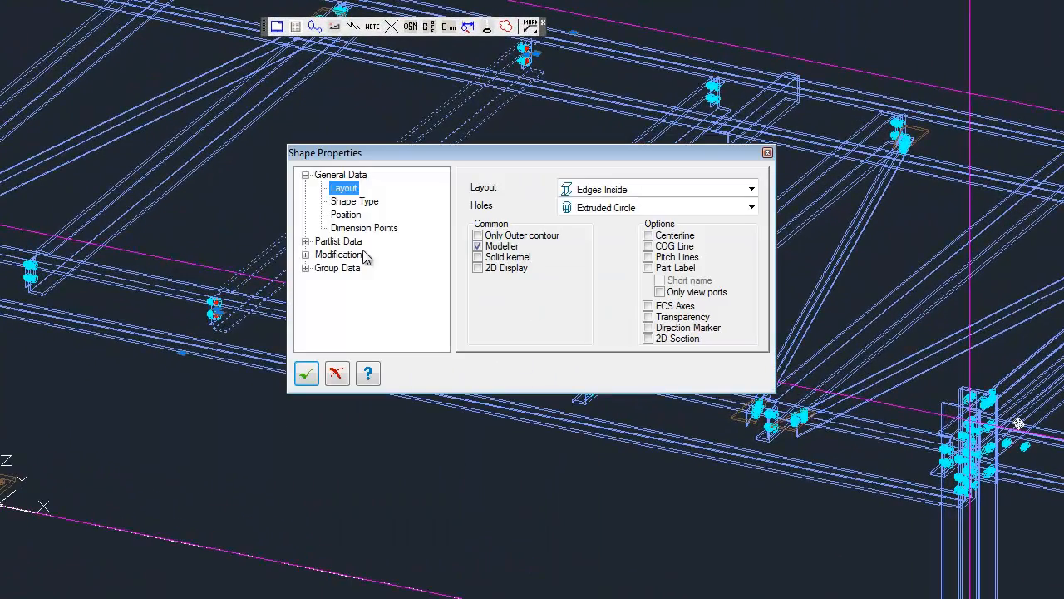
left_click(306, 256)
left_click(306, 255)
left_click(306, 268)
left_click(343, 282)
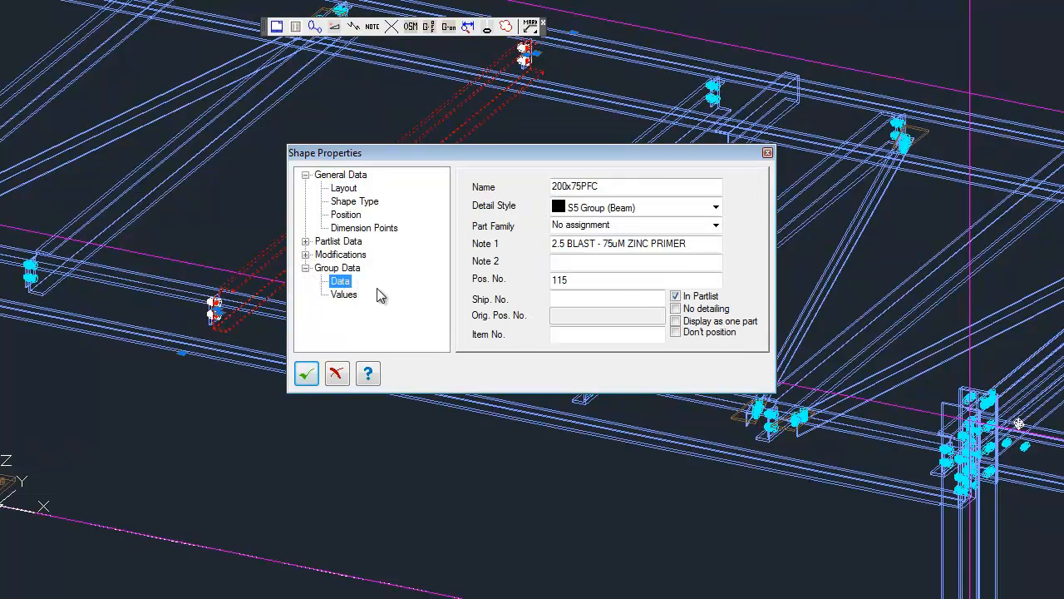
left_click_drag(703, 244, 528, 243)
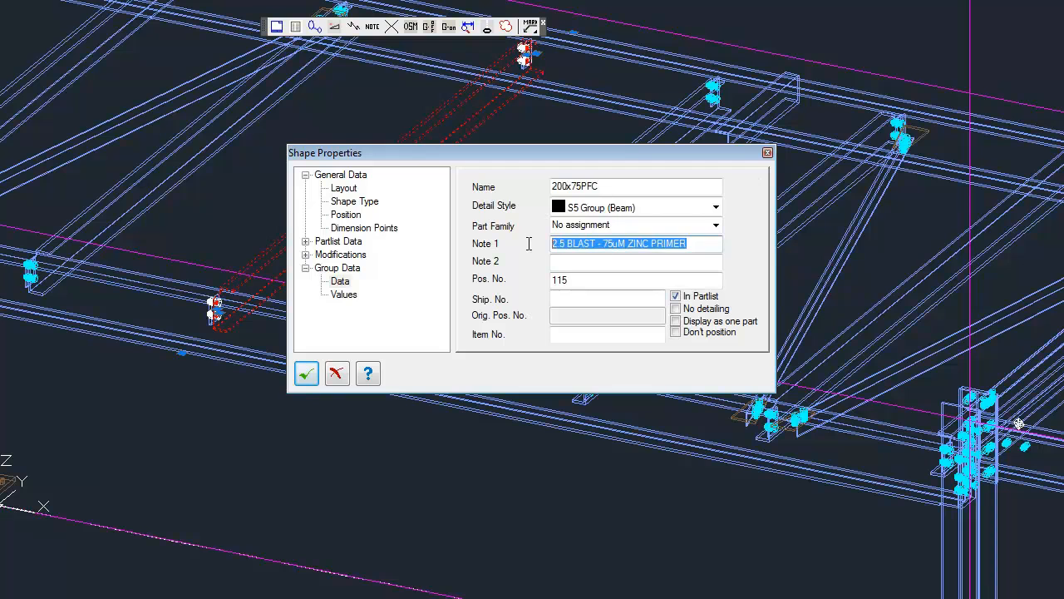
left_click(342, 282)
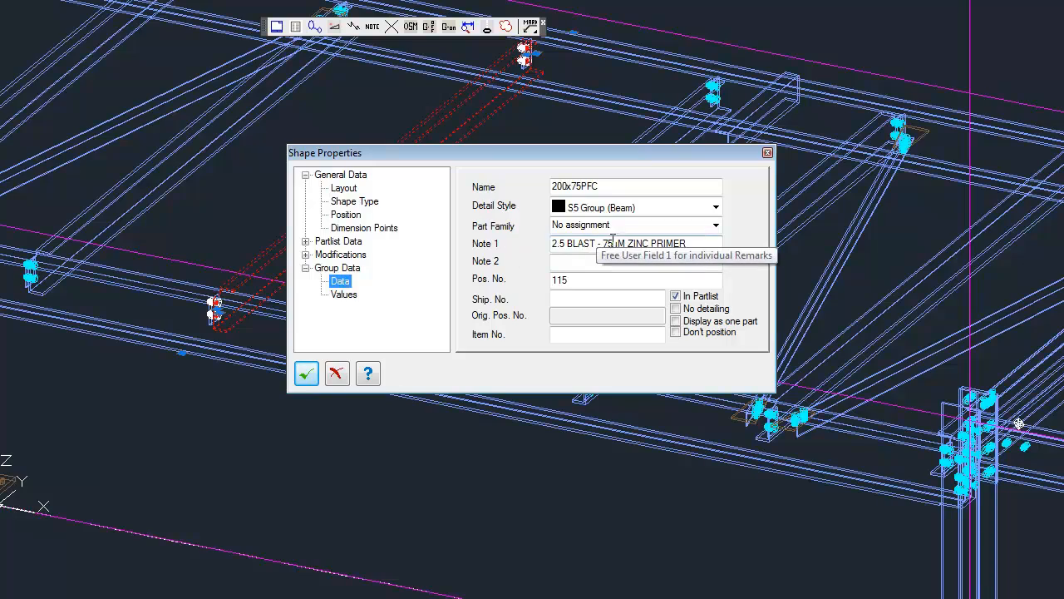
left_click(558, 262)
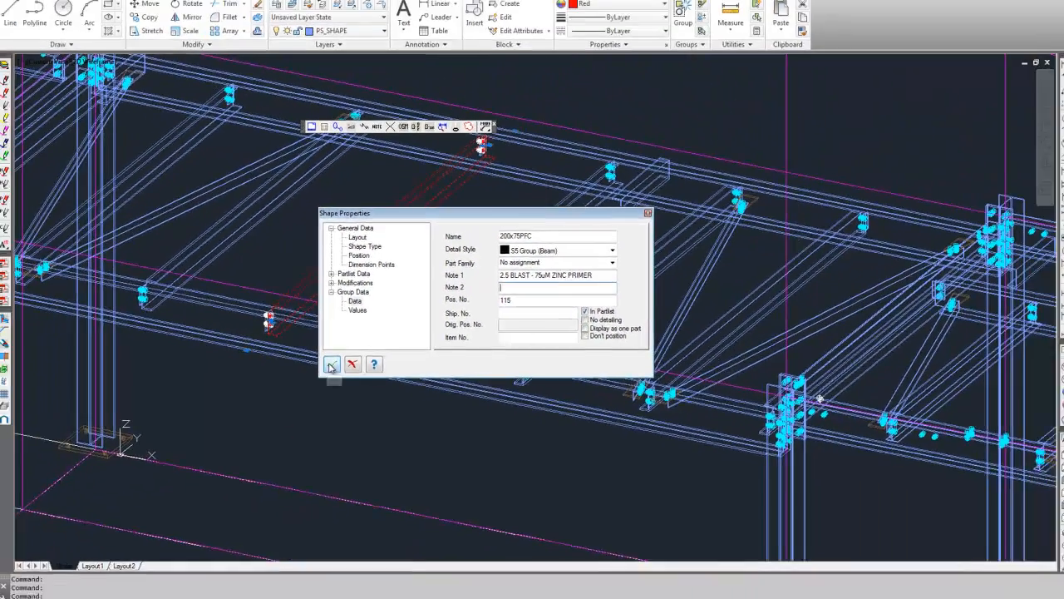
left_click(307, 373)
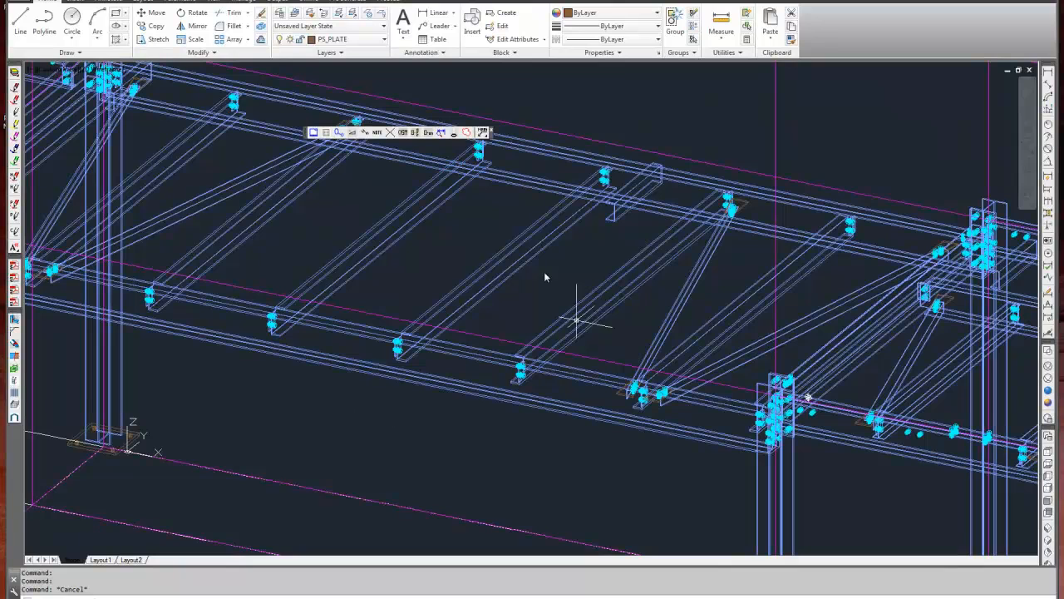
Assign "2.5 BLAST - 75uM ZINC PRIMER" as Note 1 to the groups of the whole structure using PsGroupNotes.
left_click(378, 132)
scroll(418, 281, "down", 7)
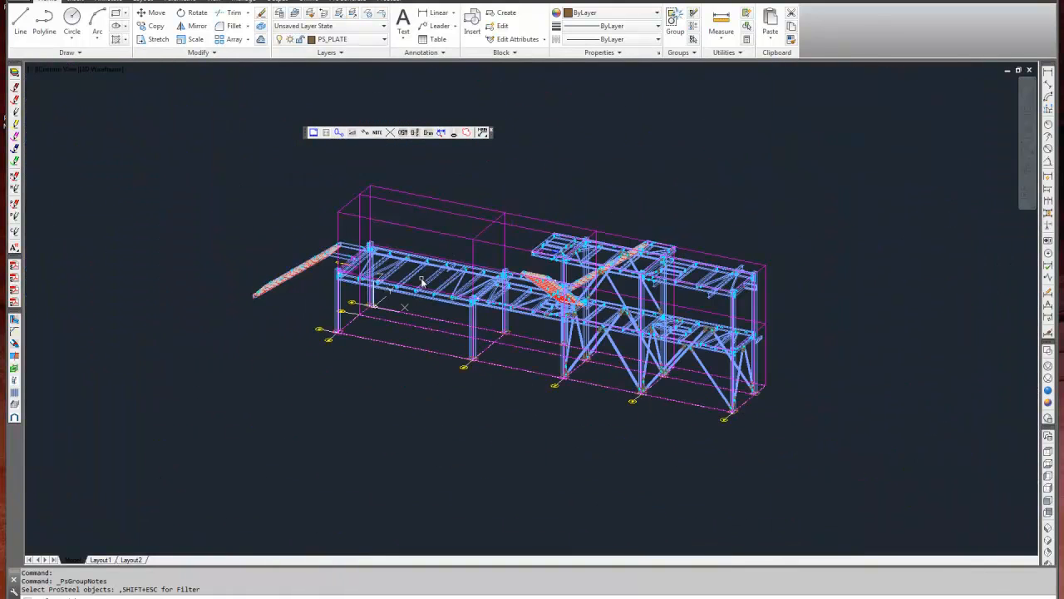
left_click(225, 166)
left_click(863, 483)
key("Return")
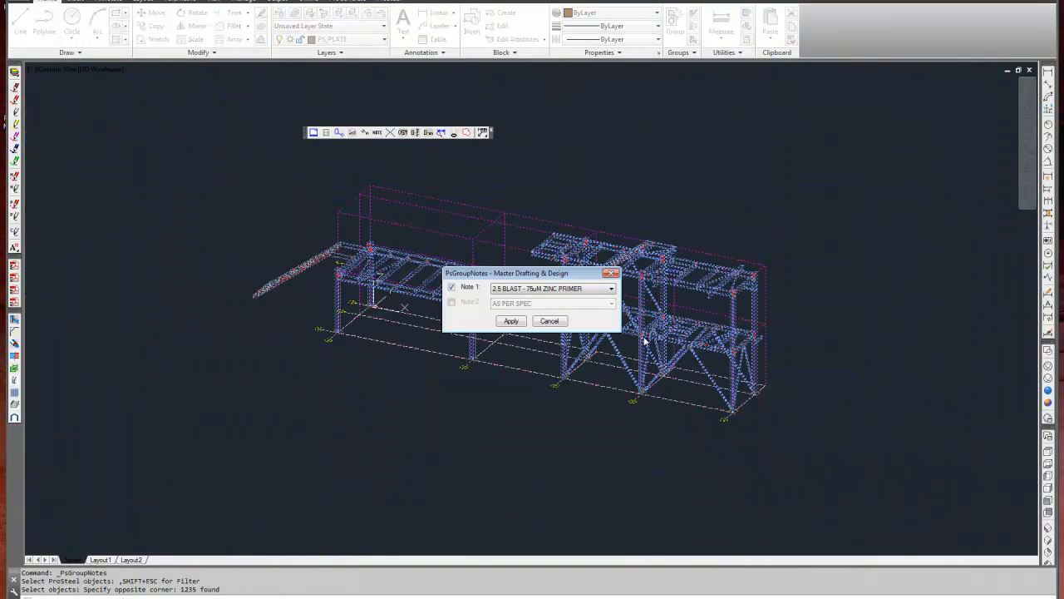
left_click(511, 323)
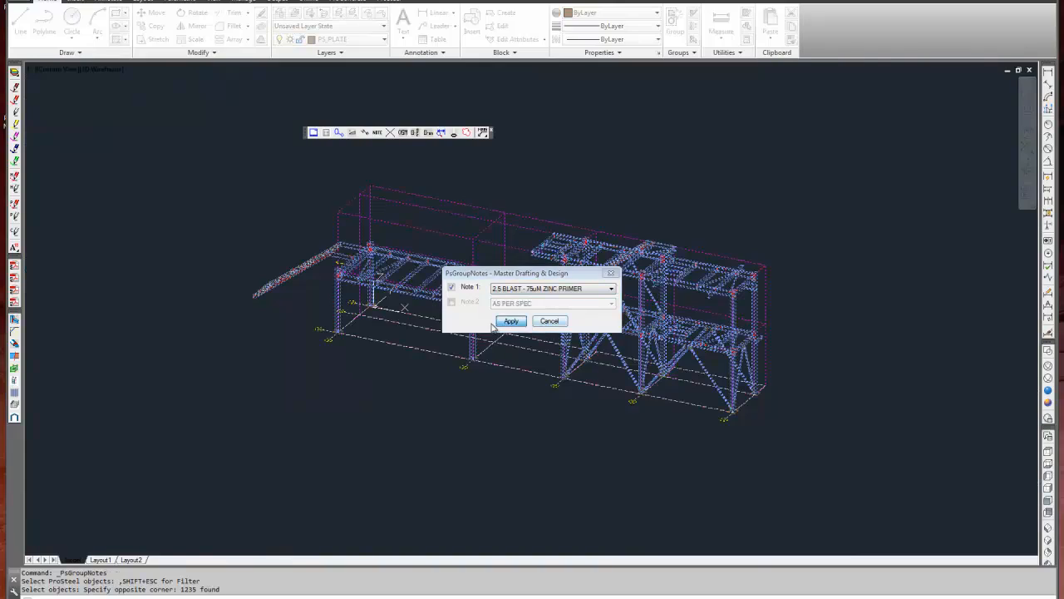
Check the Note 1 and Note 2 entries in the group data of the longitudinal walkway beam, leaving its properties unchanged.
scroll(487, 312, "up", 5)
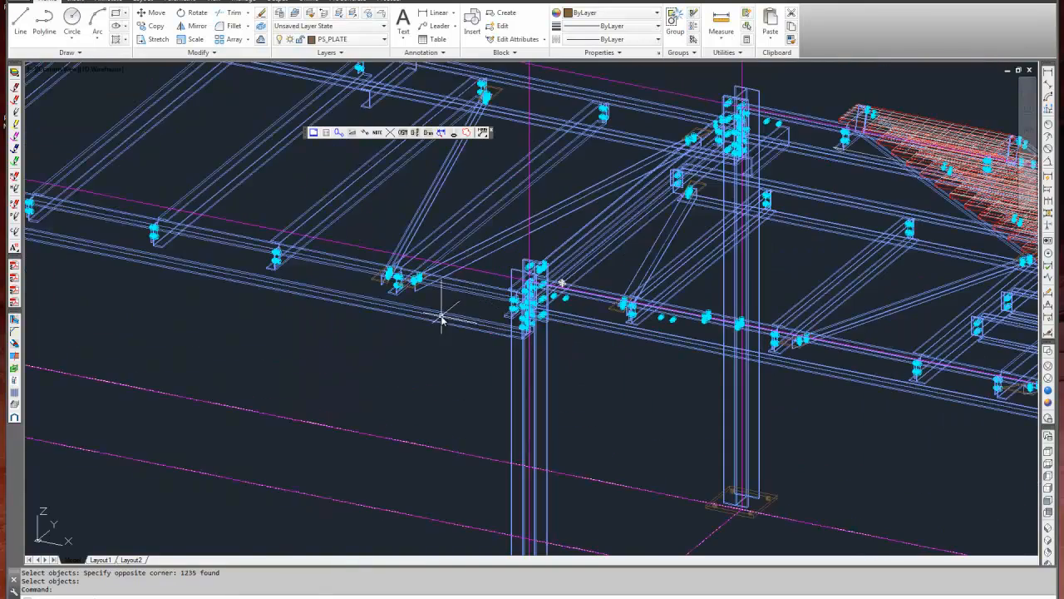
right_click(441, 313)
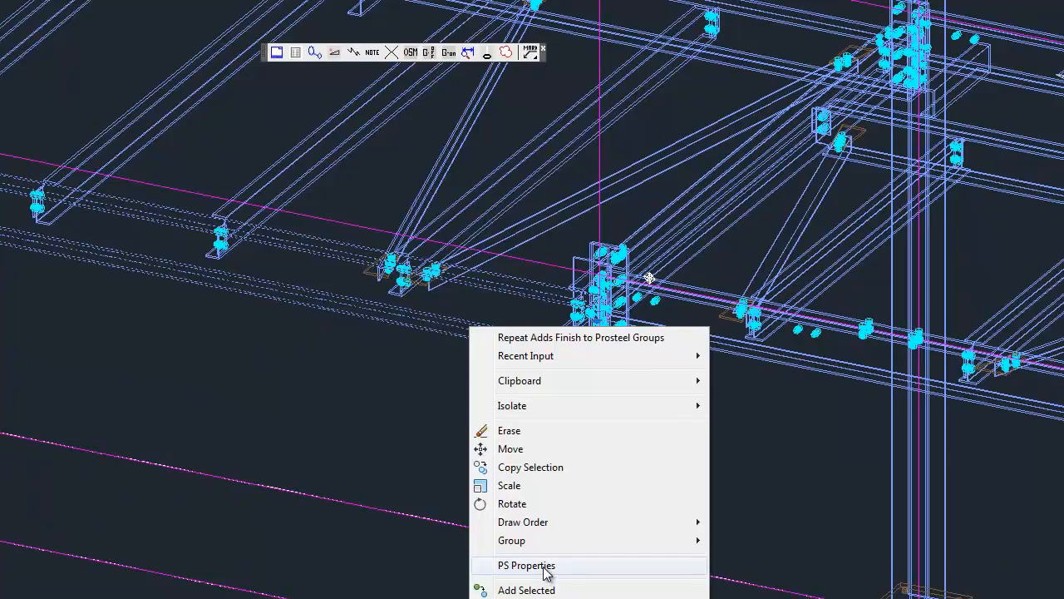
left_click(546, 572)
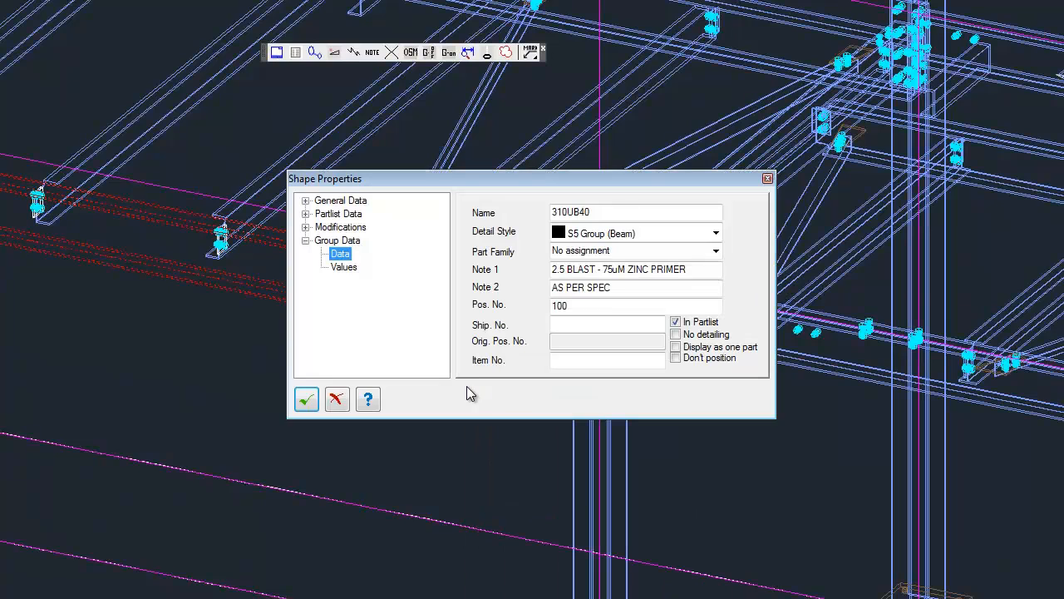
left_click(694, 270)
left_click(590, 288)
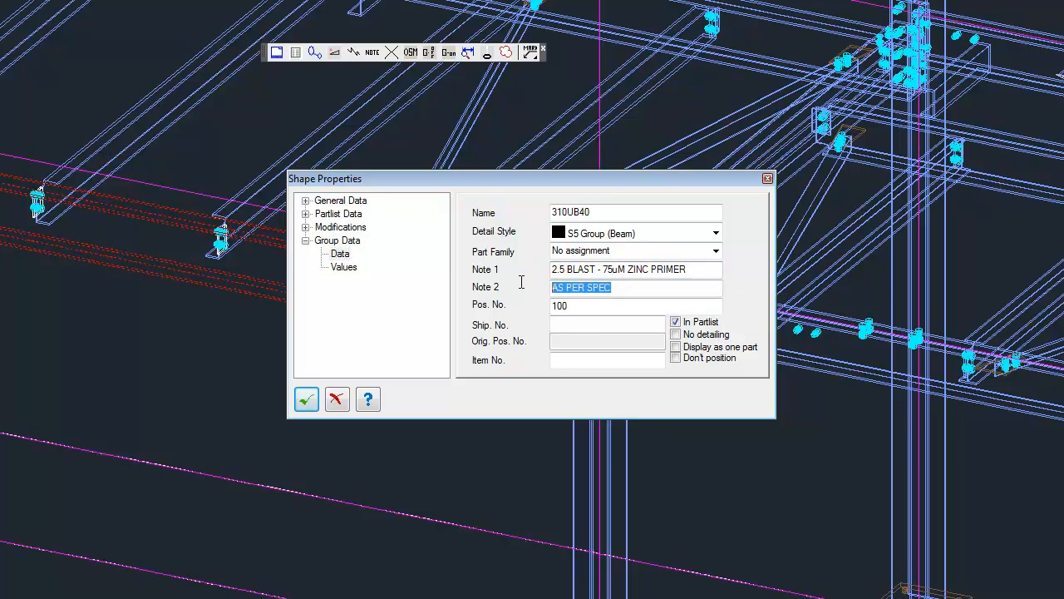
left_click(619, 286)
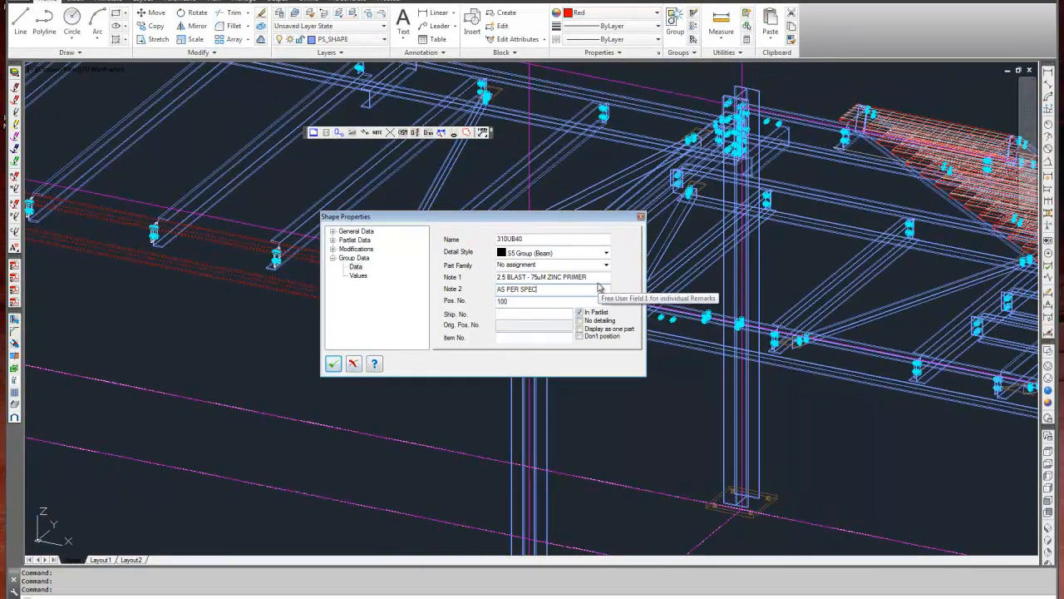
left_click_drag(596, 278, 493, 279)
left_click(353, 364)
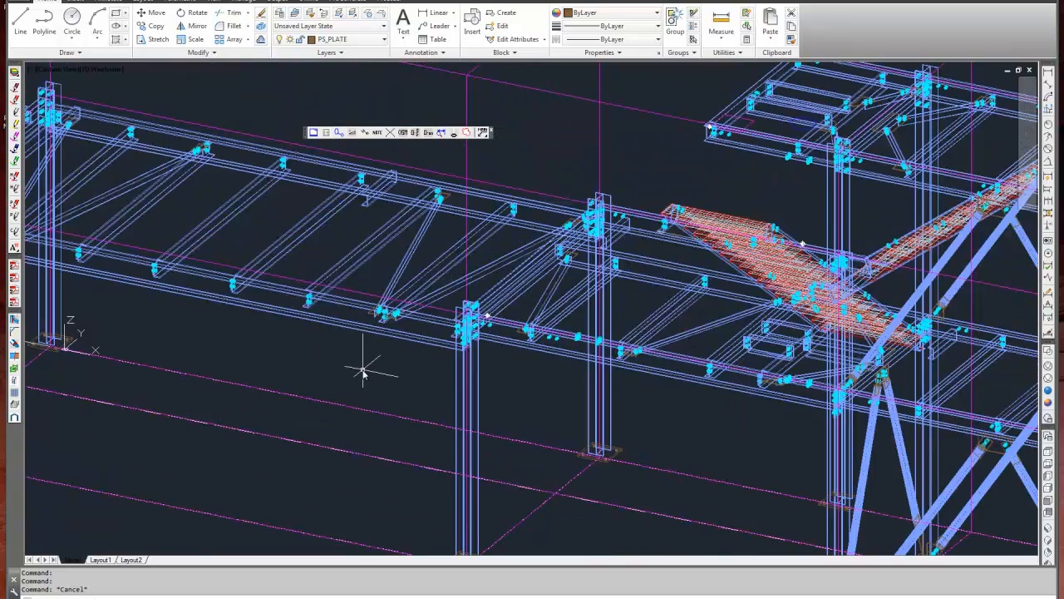
Switch the structure to a top view showing the whole grid layout.
scroll(362, 371, "down", 5)
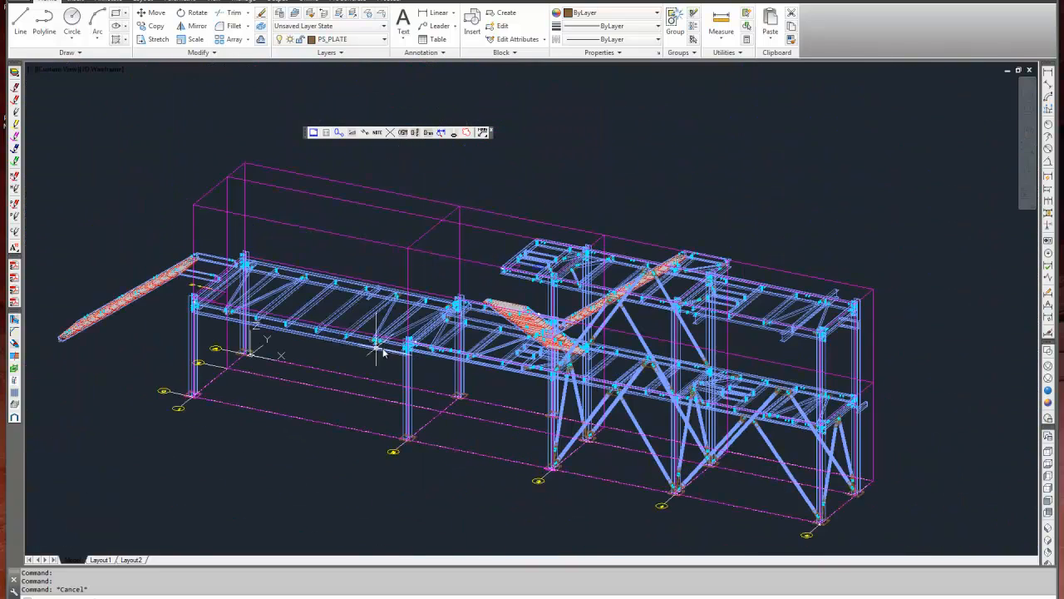
middle_click_drag(479, 378, 493, 336)
middle_click_drag(438, 253, 419, 283)
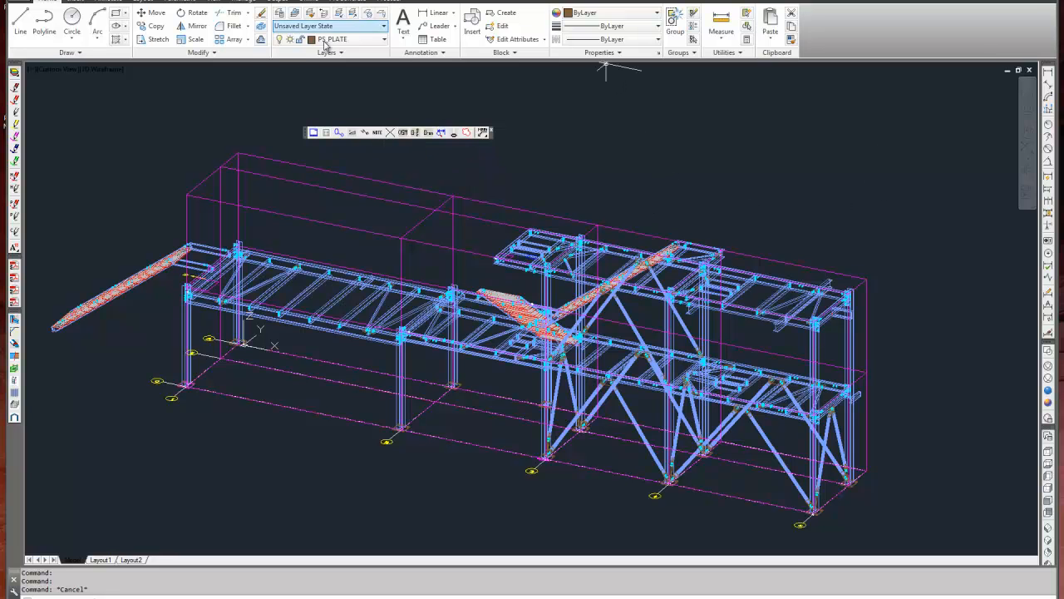
left_click(388, 2)
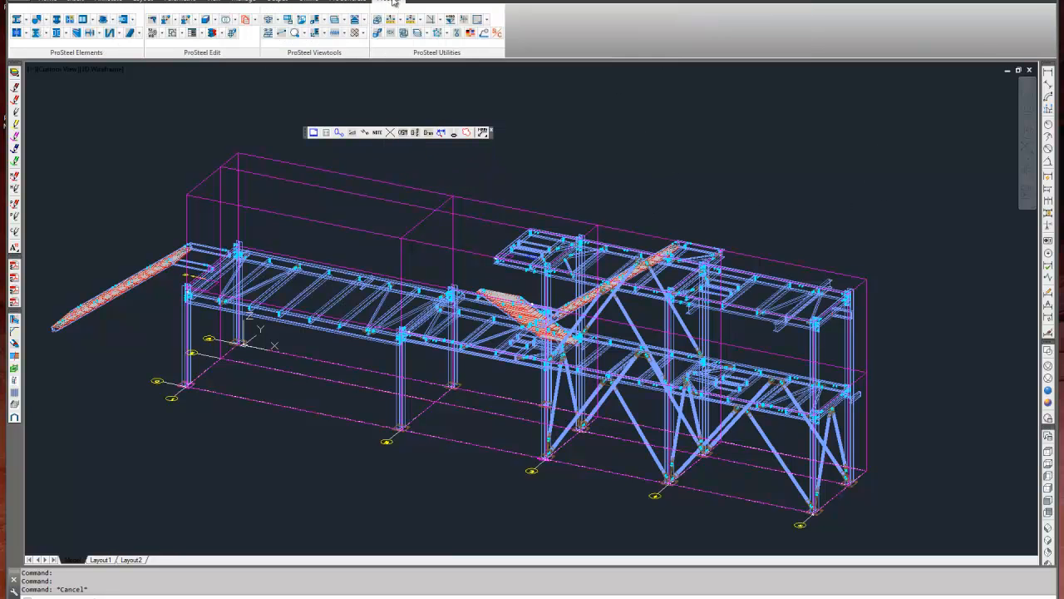
left_click(303, 20)
key("Escape")
key("Escape")
type("l")
key("Return")
left_click(310, 249)
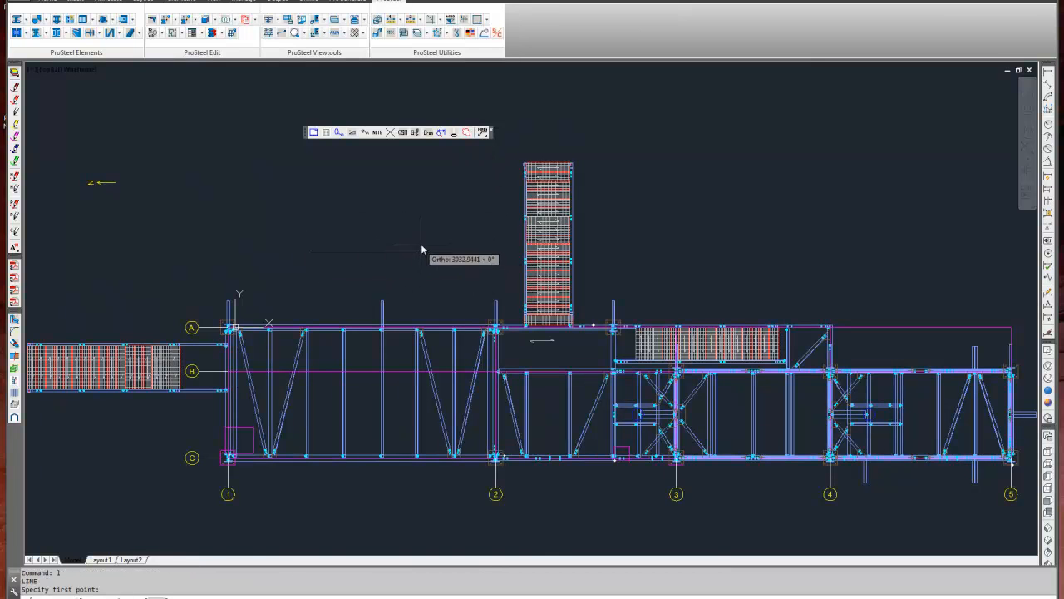
left_click(424, 249)
scroll(343, 256, "up", 4)
middle_click_drag(343, 256, 390, 316)
key("Escape")
type("e")
key("Return")
left_click(406, 306)
left_click(193, 184)
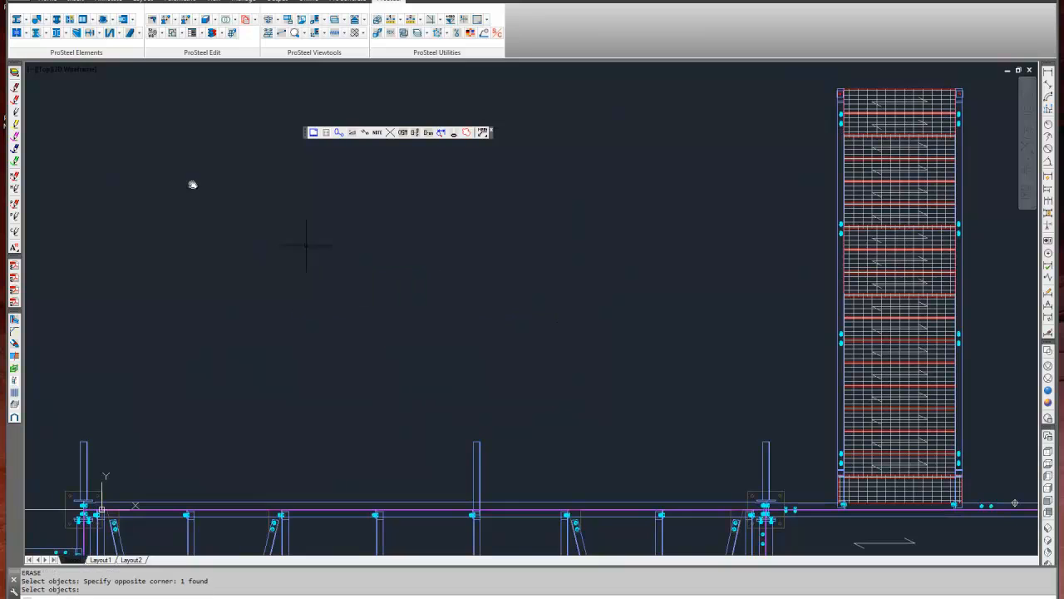
Draw a red horizontal line in the empty area above grid line A, between grids 1 and 2.
left_click(16, 103)
left_click(294, 271)
left_click(514, 288)
key("Return")
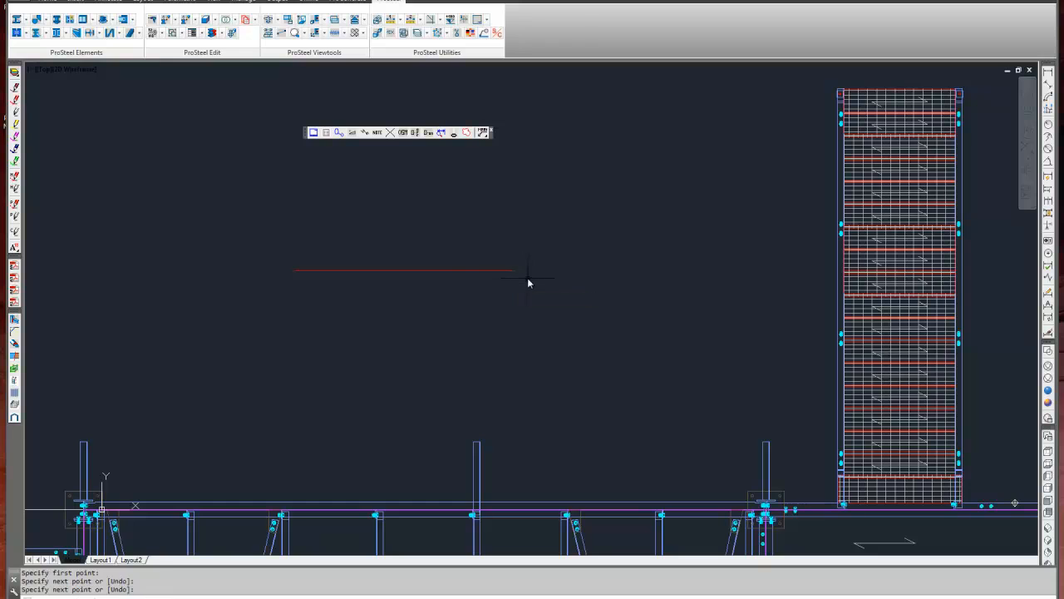
key("Escape")
Draw a red vertical line downward from each end of the horizontal line.
scroll(375, 286, "up", 2)
scroll(374, 291, "up", 2)
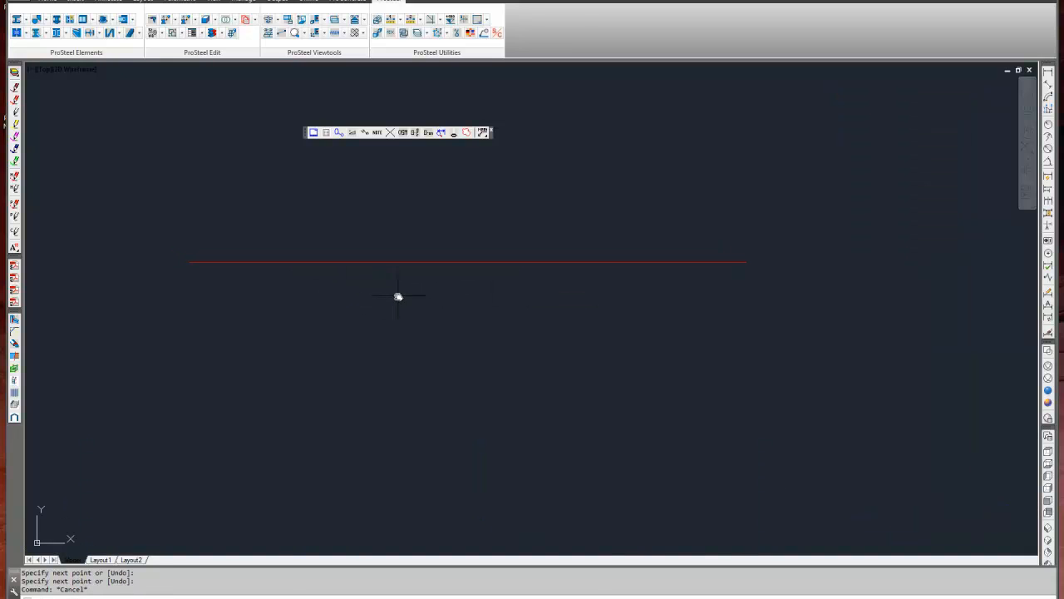
key("Return")
left_click(191, 263)
left_click(191, 360)
key("Return")
key("Return")
left_click(735, 263)
left_click(737, 346)
key("Return")
left_click(731, 333)
key("Escape")
left_click(776, 331)
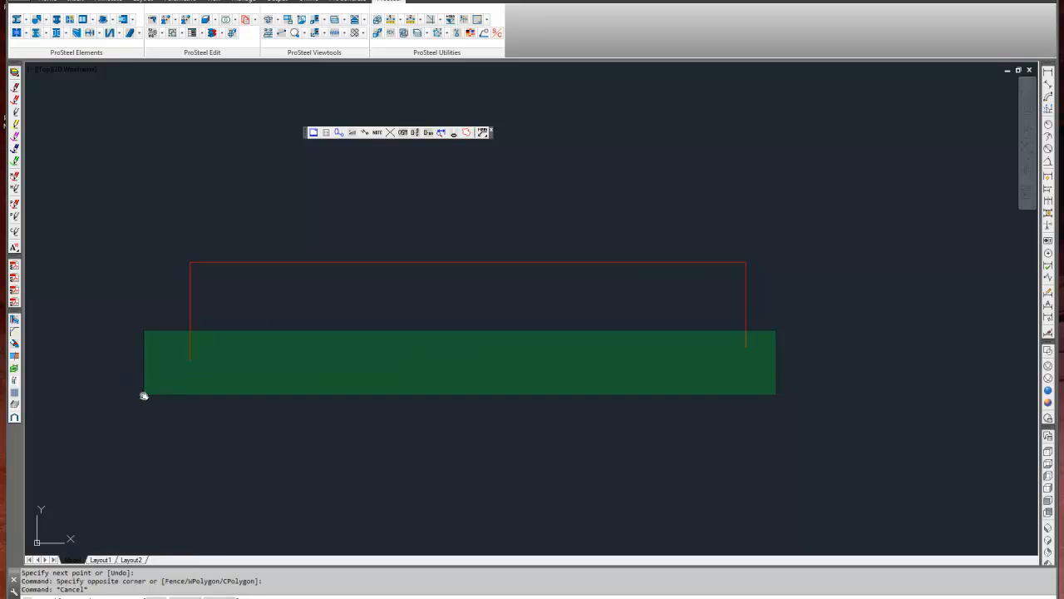
key("Escape")
Divide the horizontal red line into 8 segments with the DIVIDE command.
left_click(371, 231)
left_click(316, 292)
key("Escape")
type("DI")
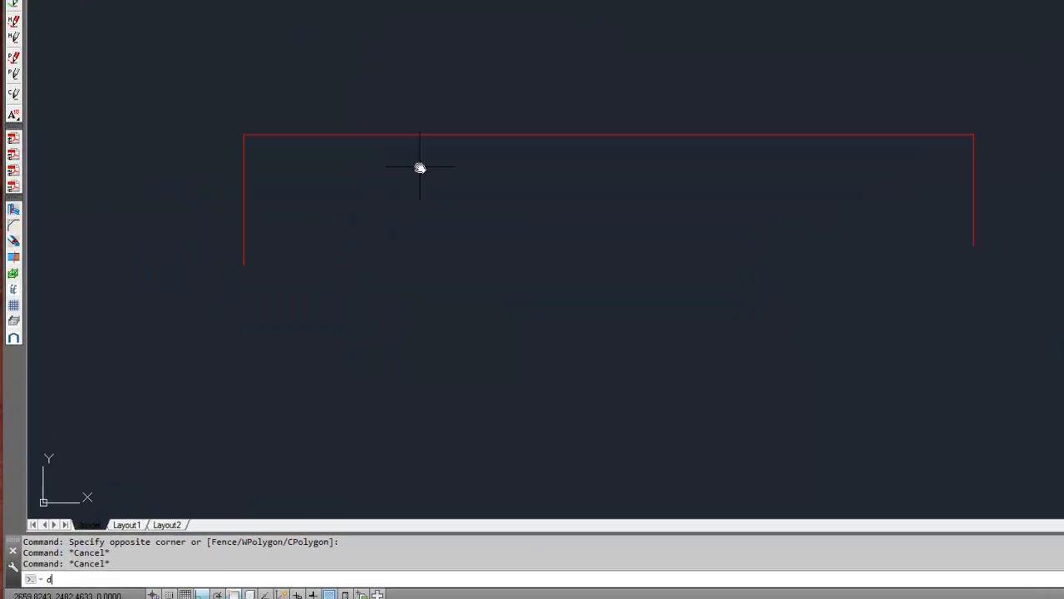
type("V")
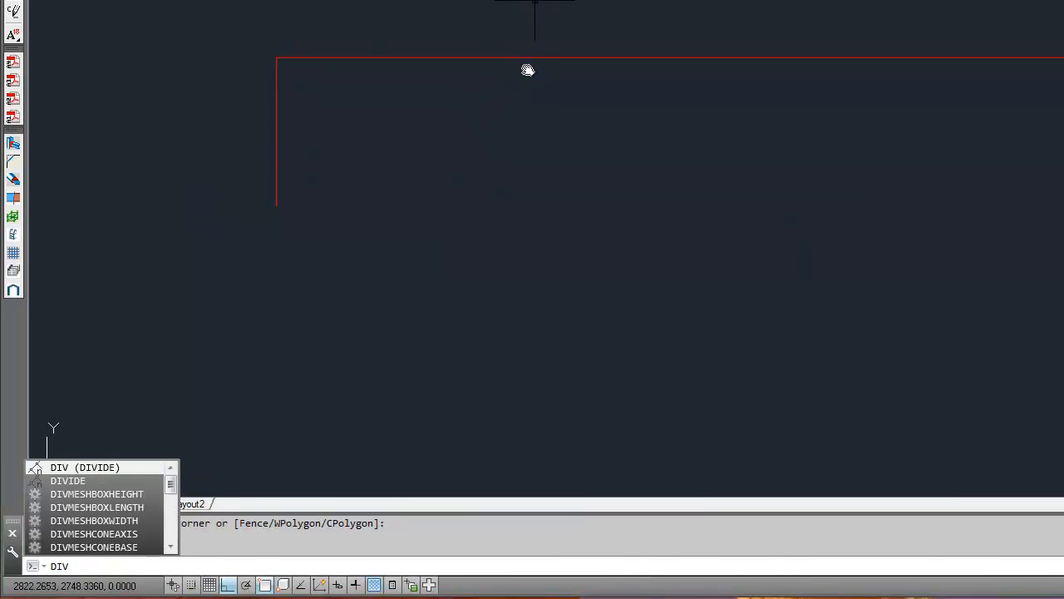
key("Return")
left_click(570, 64)
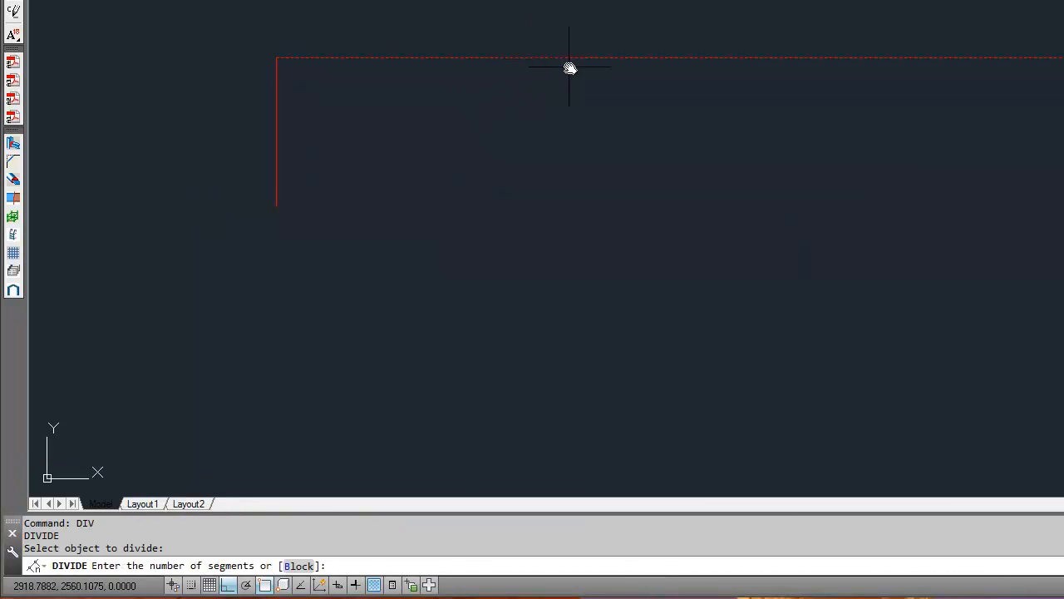
type("8")
key("Return")
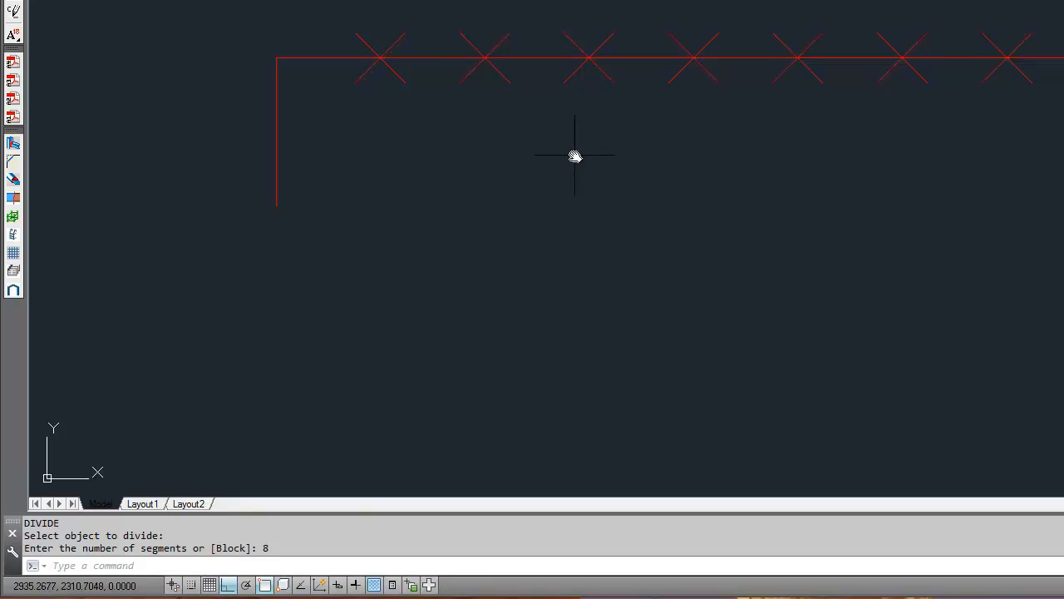
Toggle the point style of the division points to PDMODE 1 and back to 3 using Pointstyle Change.
left_click(369, 34)
left_click(338, 35)
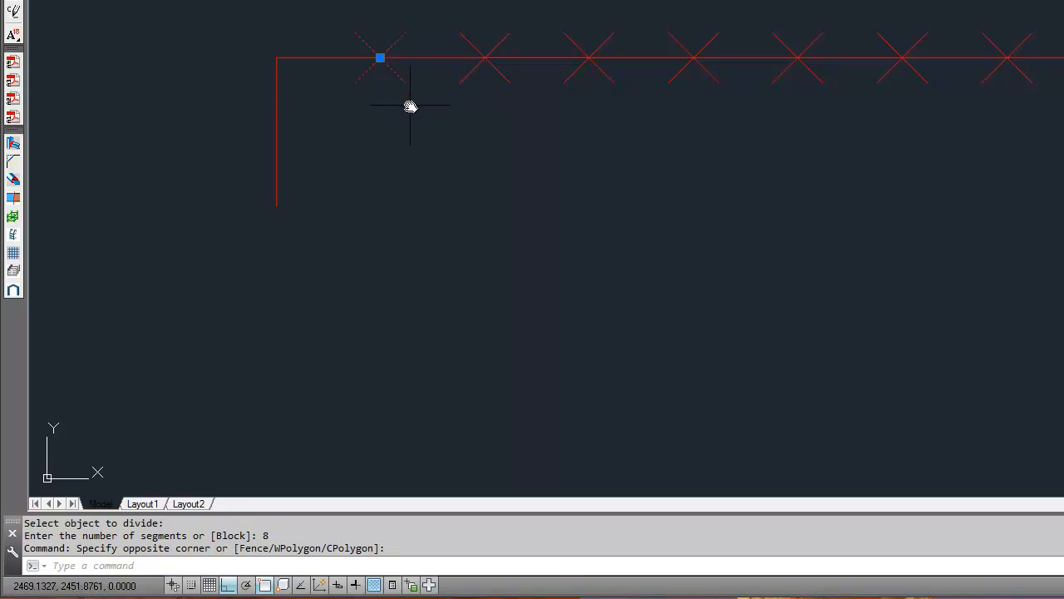
key("Escape")
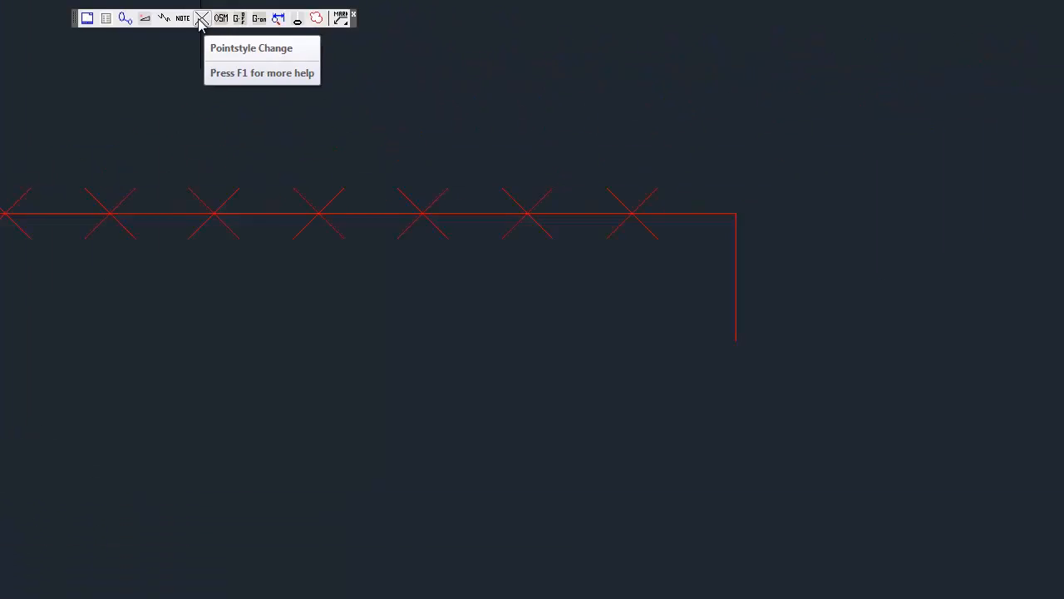
left_click(119, 52)
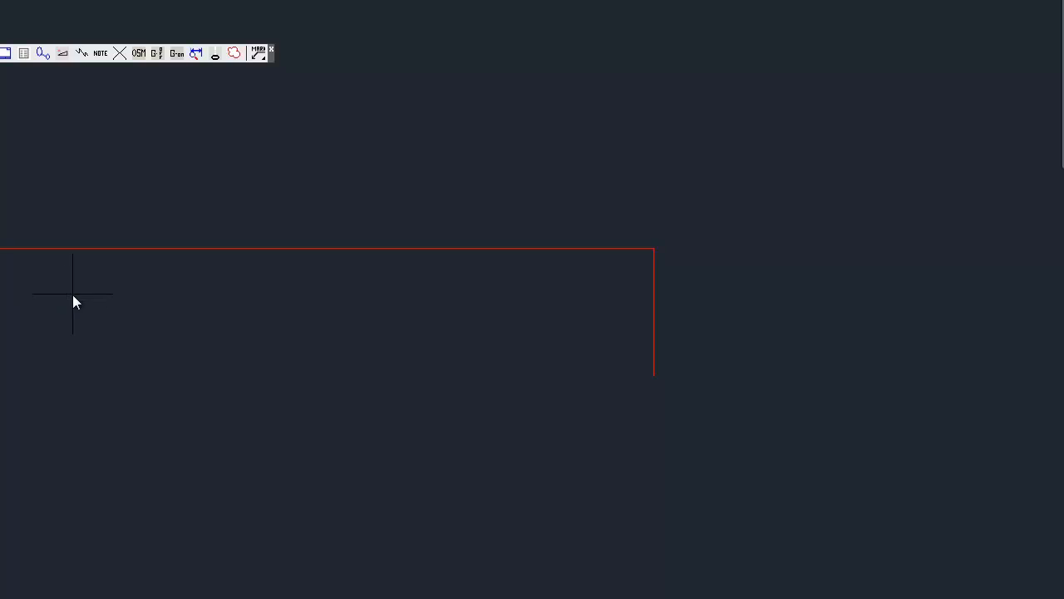
key("Return")
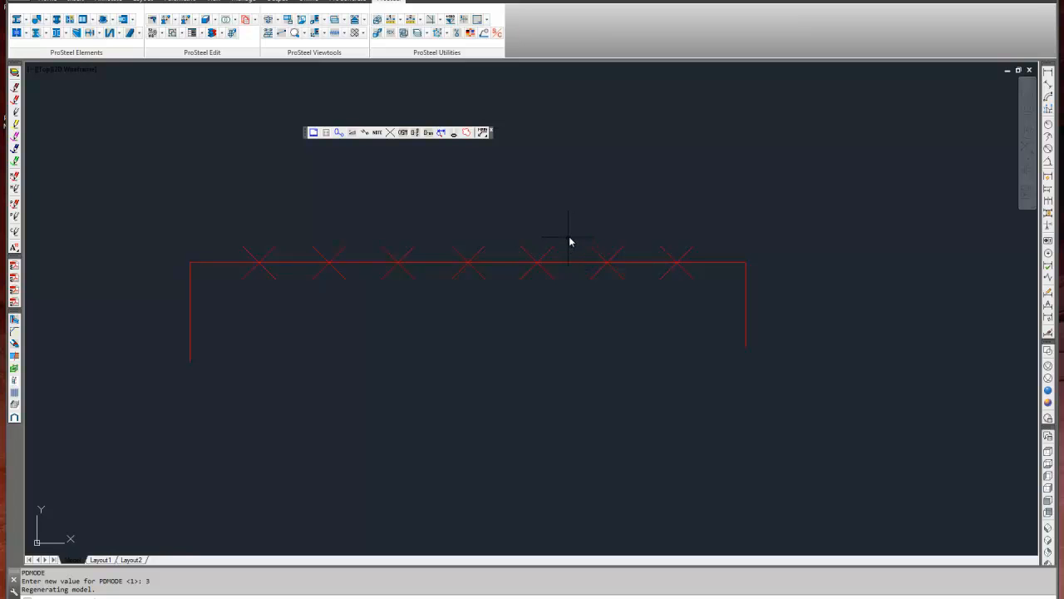
type("l")
key("Return")
left_click(676, 264)
key("Escape")
key("Escape")
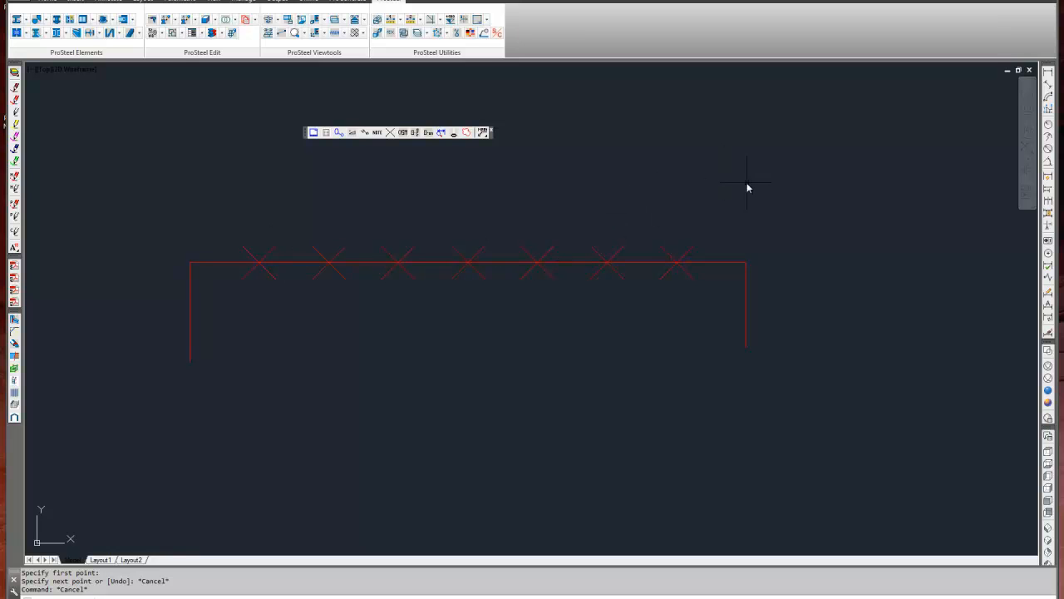
Draw a small red circle above the last division point near the line's right end.
type("c")
key("Return")
left_click(666, 156)
left_click(673, 163)
key("Return")
key("Escape")
key("Escape")
key("Escape")
key("Escape")
Copy the small red circle from the last division point to the four neighbouring division points along the horizontal line.
type("cp")
key("Return")
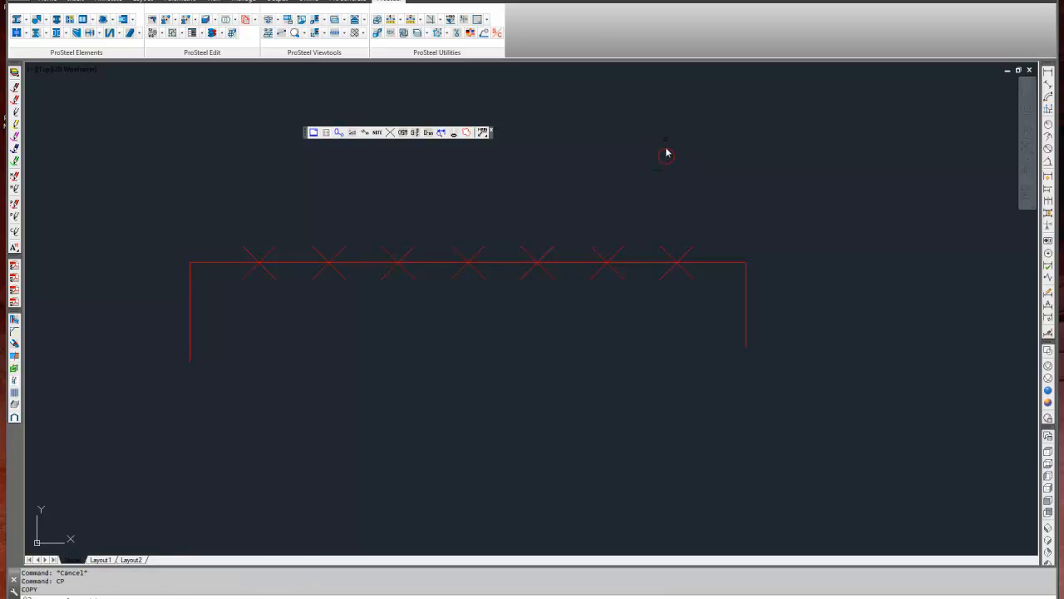
left_click(672, 164)
key("Return")
left_click(678, 263)
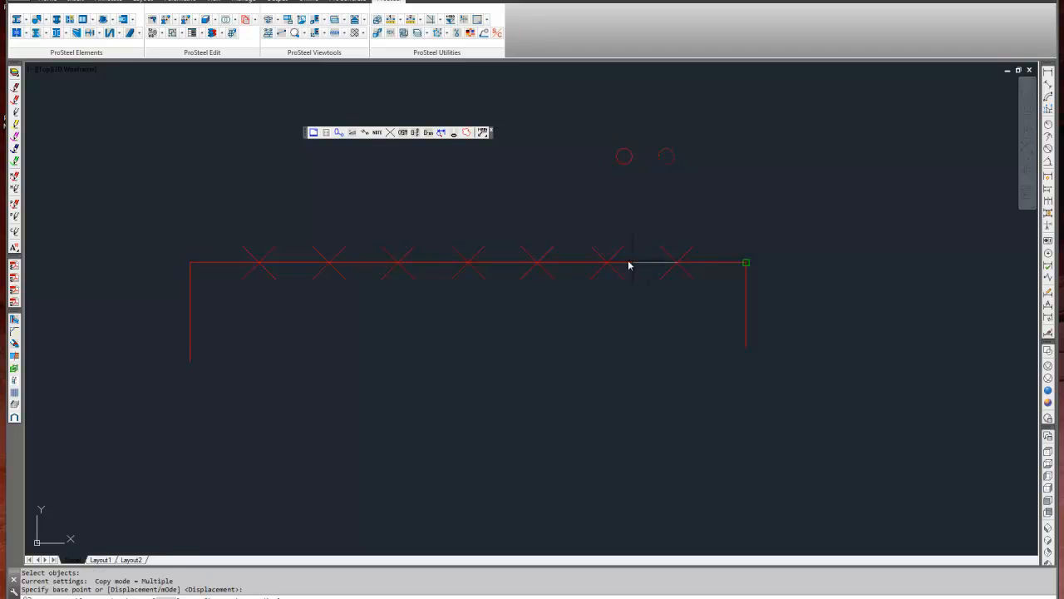
left_click(607, 264)
left_click(539, 263)
left_click(469, 263)
left_click(399, 262)
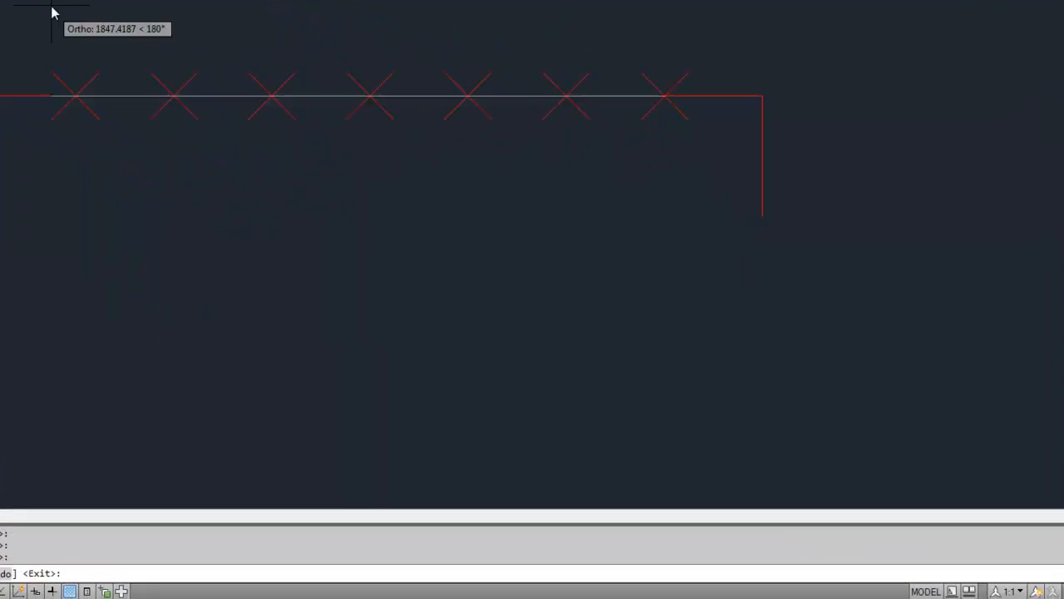
key("Escape")
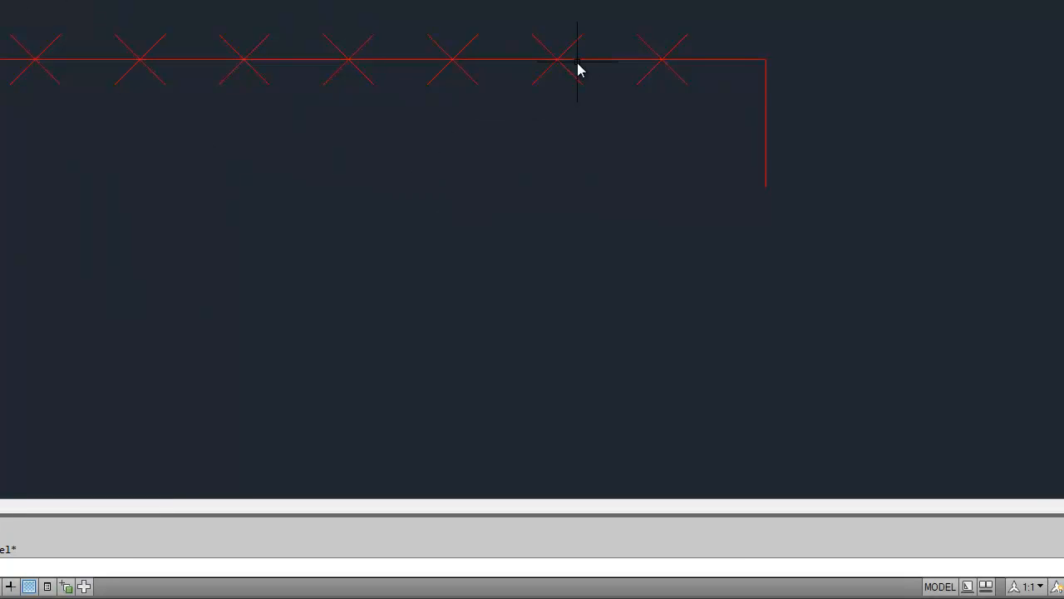
Clear the sketched red lines, division points and circles from the drawing area.
mouse_move(524, 33)
middle_mouse_down()
mouse_move(683, 117)
mouse_move(505, 110)
middle_mouse_up()
key("Escape")
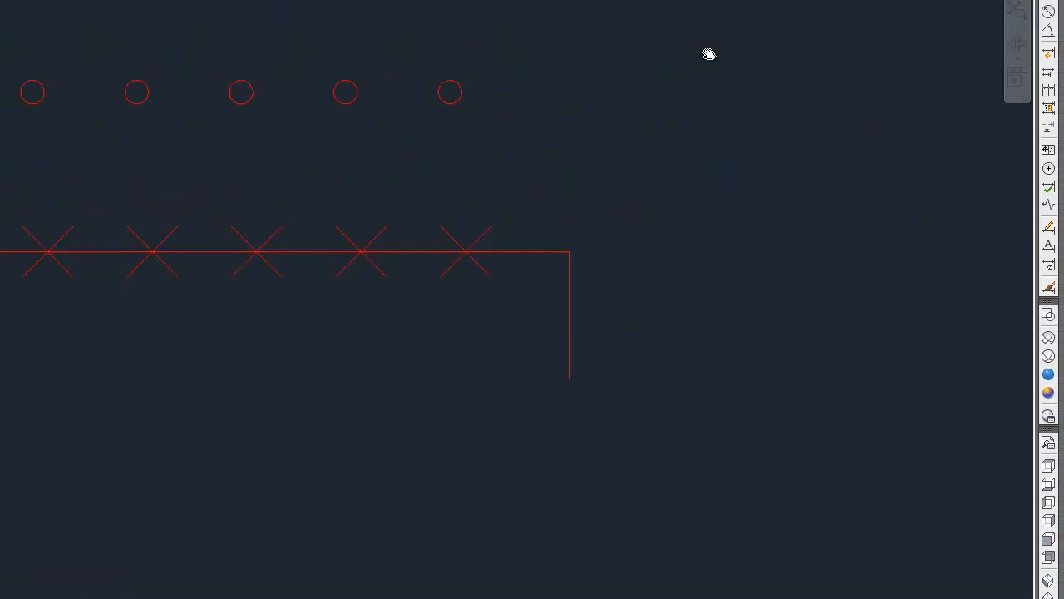
left_click(708, 54)
left_click(3, 379)
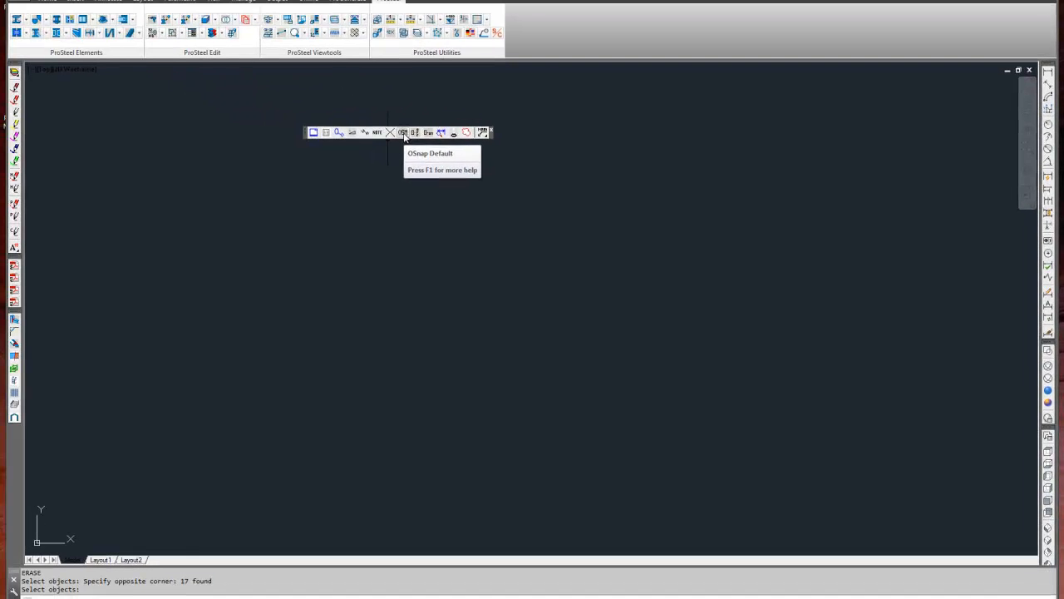
Reset the running object snaps to OSMODE 61 and review the Object Snap modes in Drafting Settings.
left_click(403, 133)
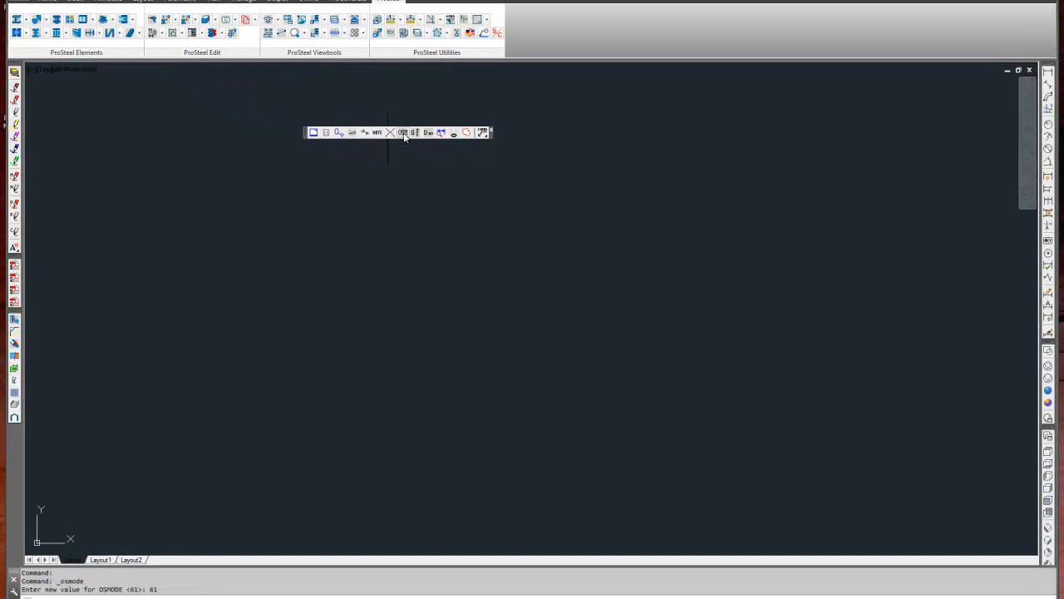
right_click(385, 236, "shift")
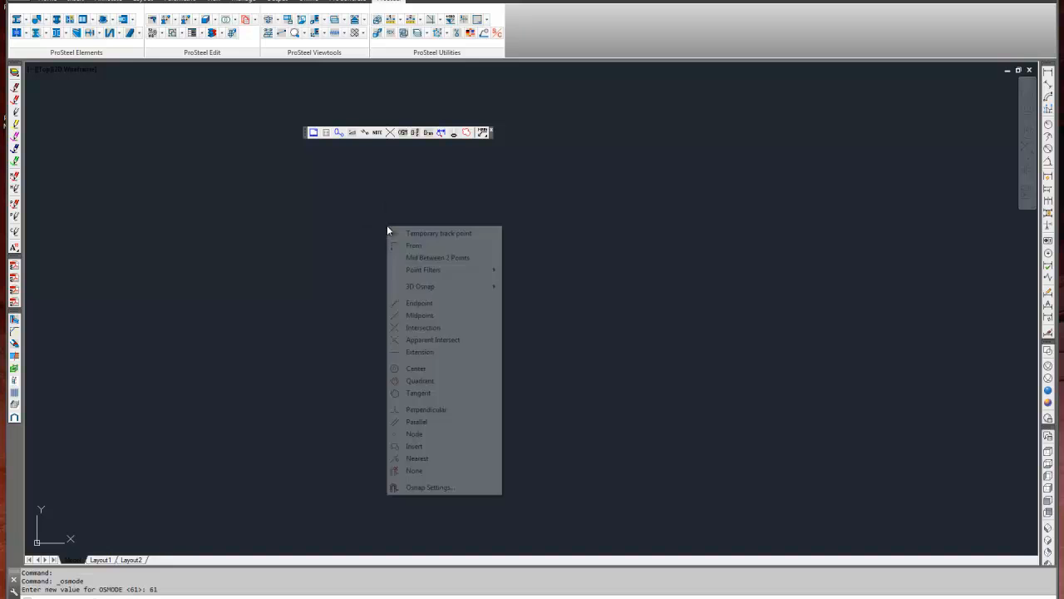
left_click(451, 487)
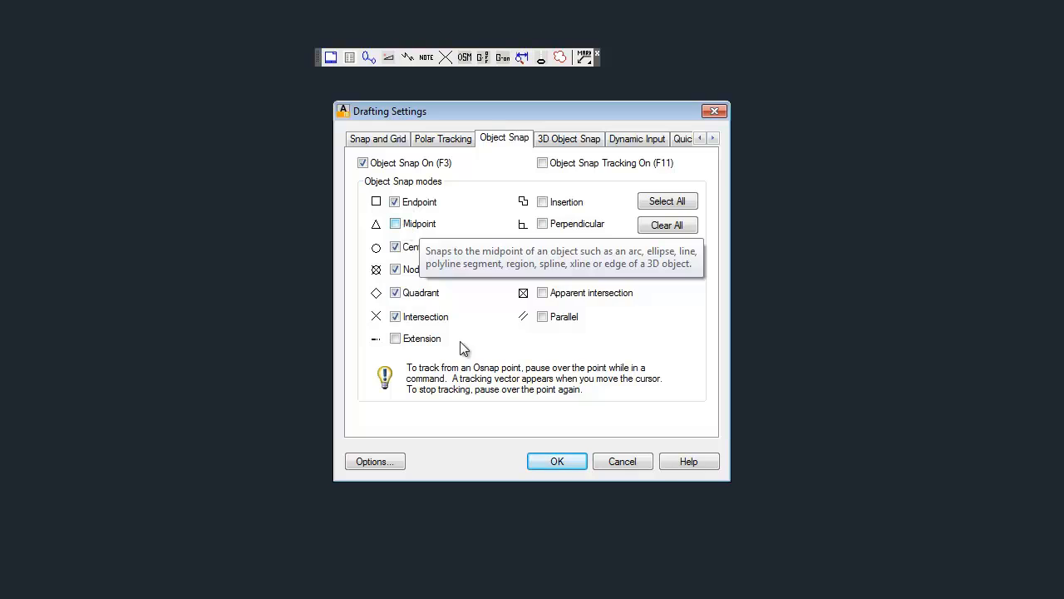
left_click(556, 460)
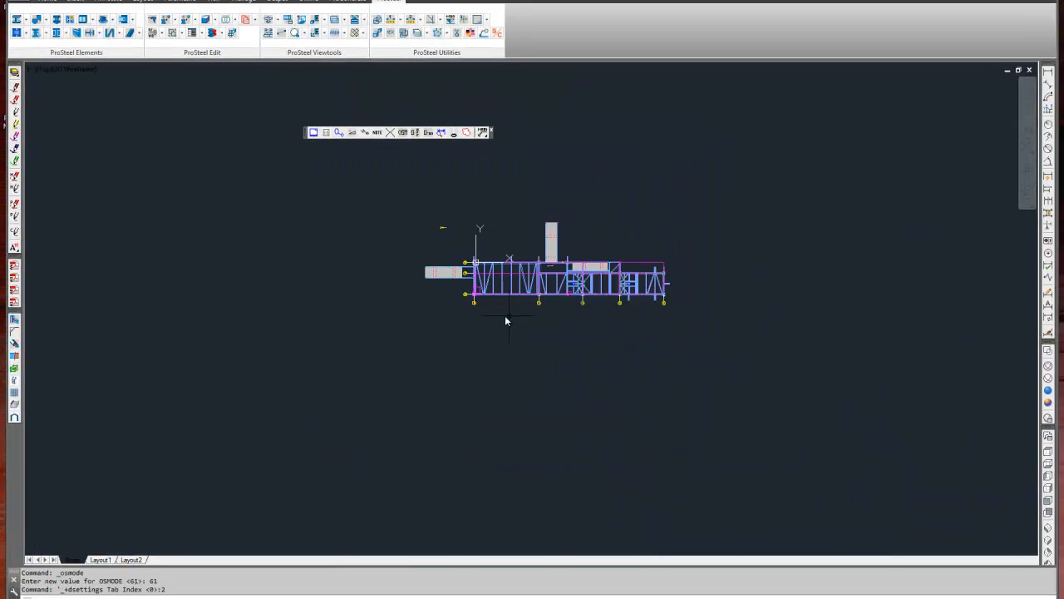
Hide everything except the horizontal notched-end beam near grid A with Hide except.
scroll(505, 209, "up", 4)
scroll(399, 275, "up", 3)
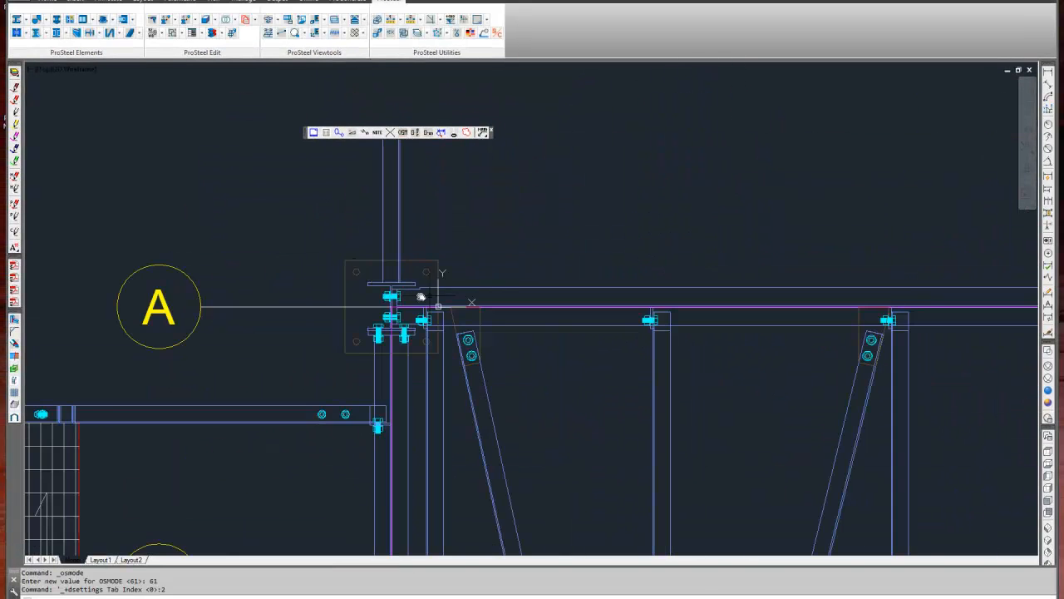
scroll(420, 297, "up", 6)
left_click(665, 264)
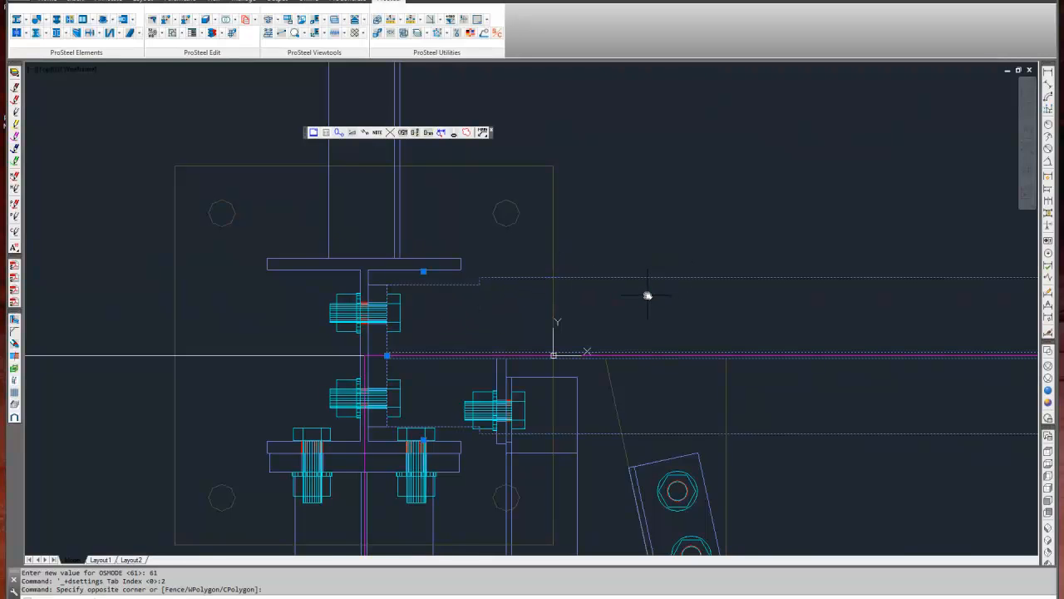
mouse_move(693, 338)
middle_mouse_down()
mouse_move(608, 272)
mouse_move(574, 291)
middle_mouse_up()
scroll(572, 293, "up", 2)
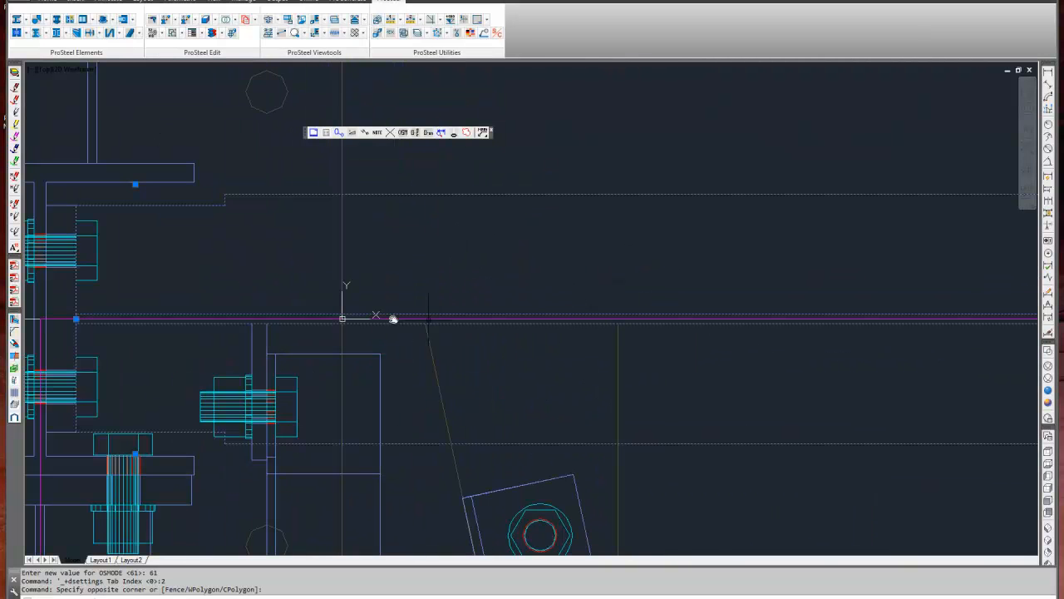
key("Escape")
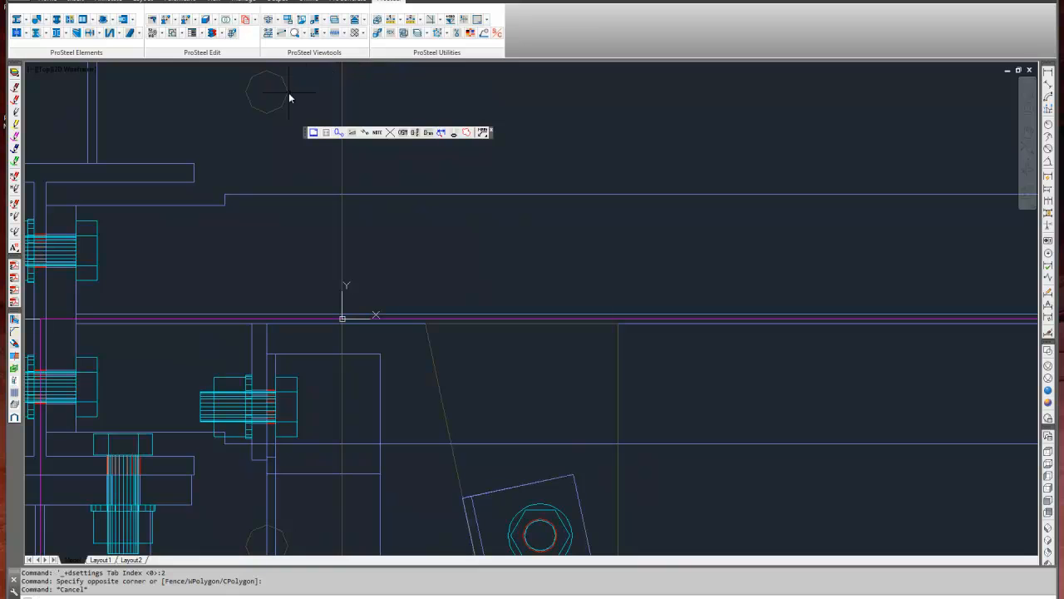
left_click(343, 33)
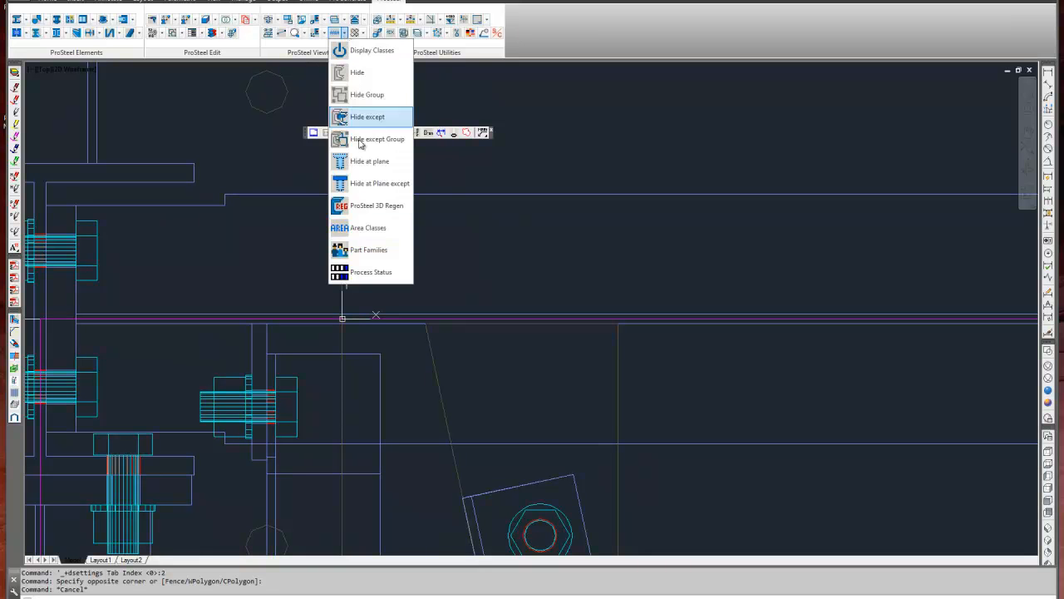
left_click(376, 121)
left_click(531, 197)
middle_click_drag(333, 274, 383, 308)
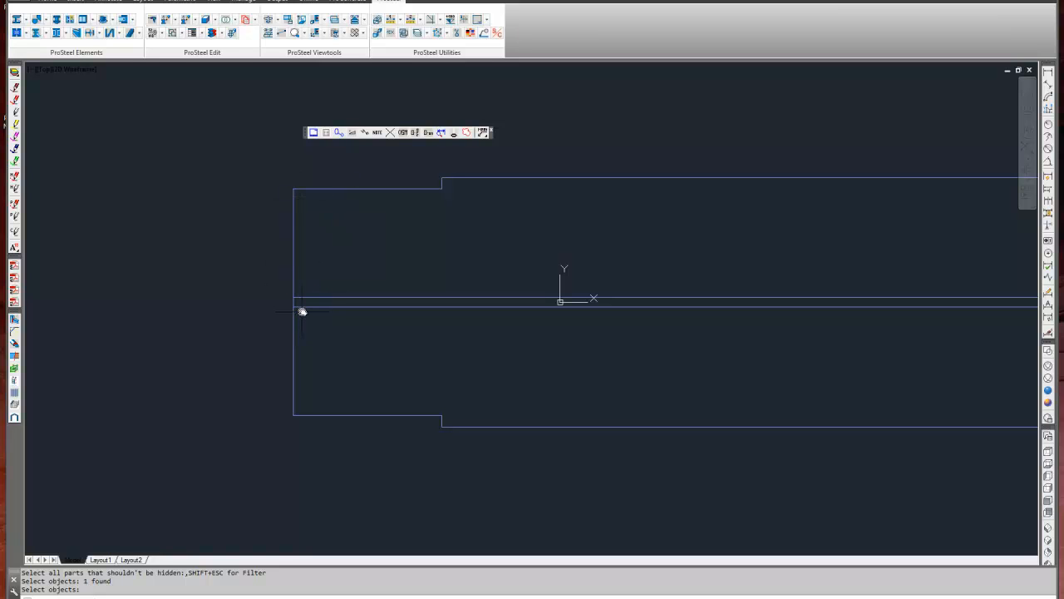
Try the one-off Midpoint snap override at the isolated beam's end, in plan and in a 3D view.
right_click(217, 208, "shift")
left_click(267, 297)
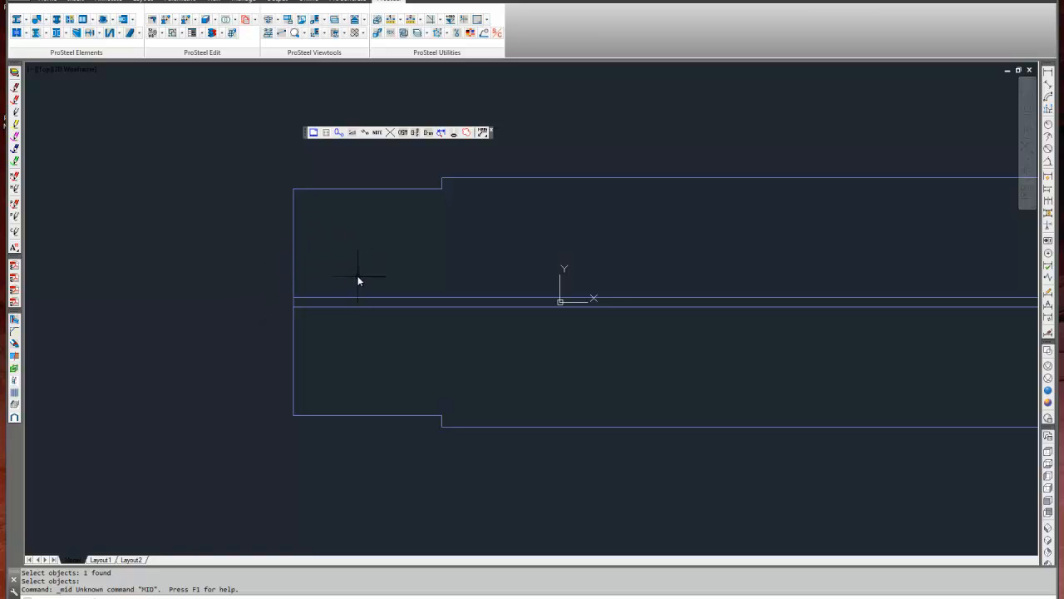
left_click(268, 19)
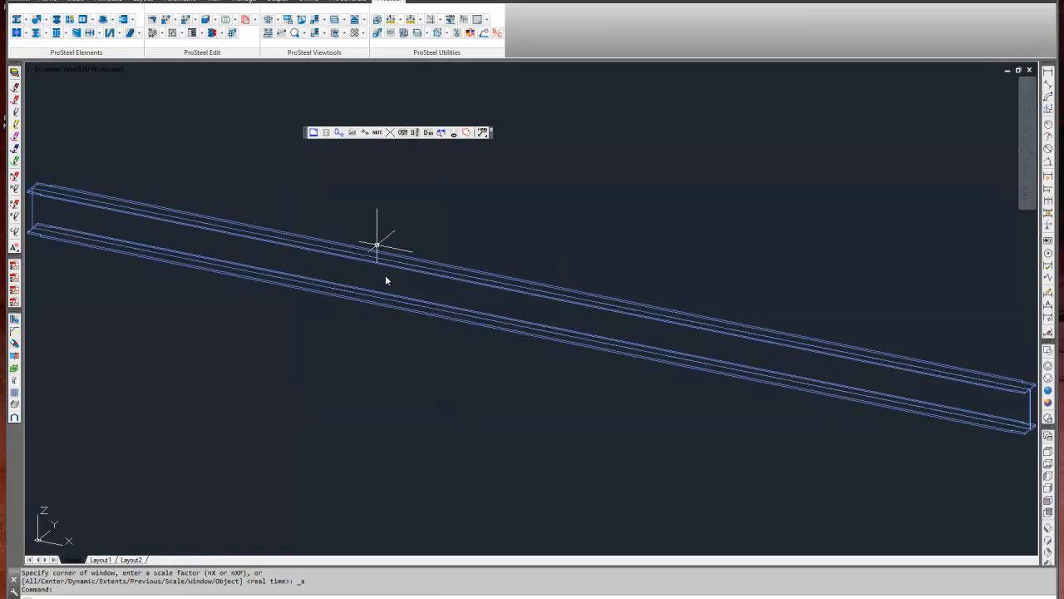
middle_click_drag(292, 345, 4, 253)
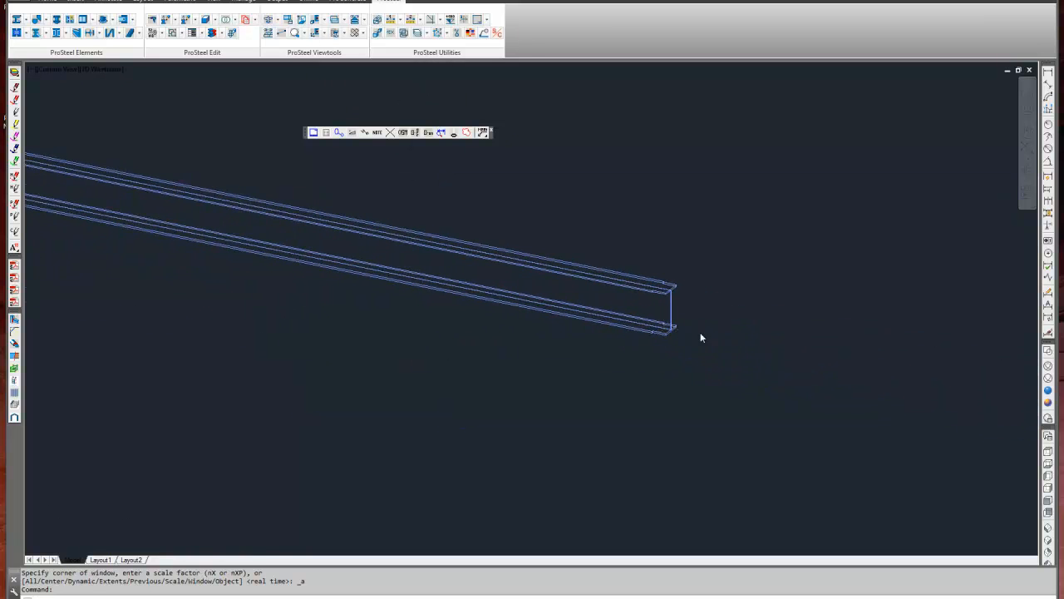
scroll(700, 334, "up", 8)
right_click(459, 294, "shift")
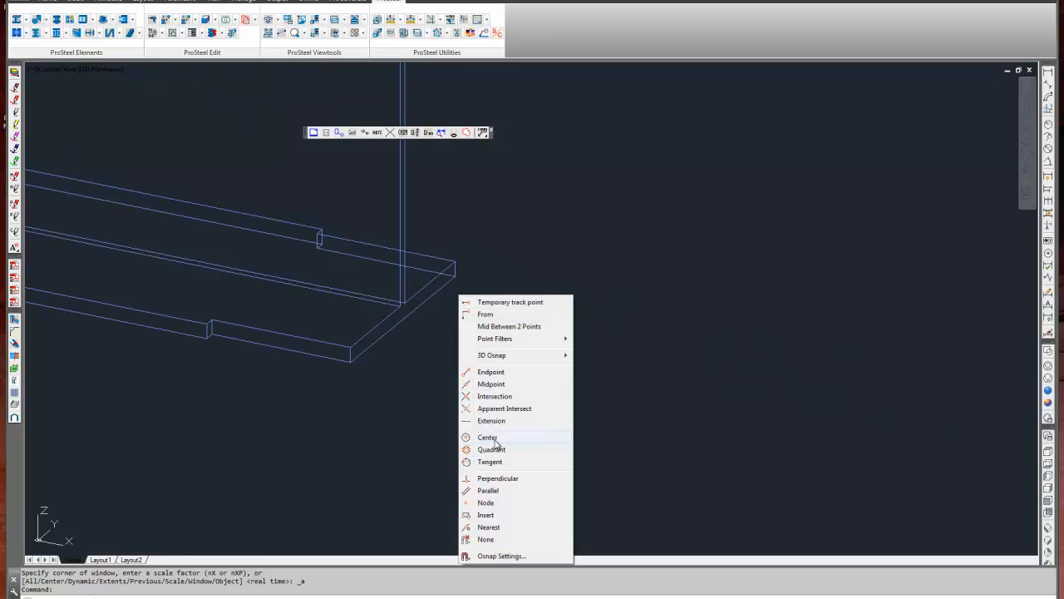
left_click(489, 384)
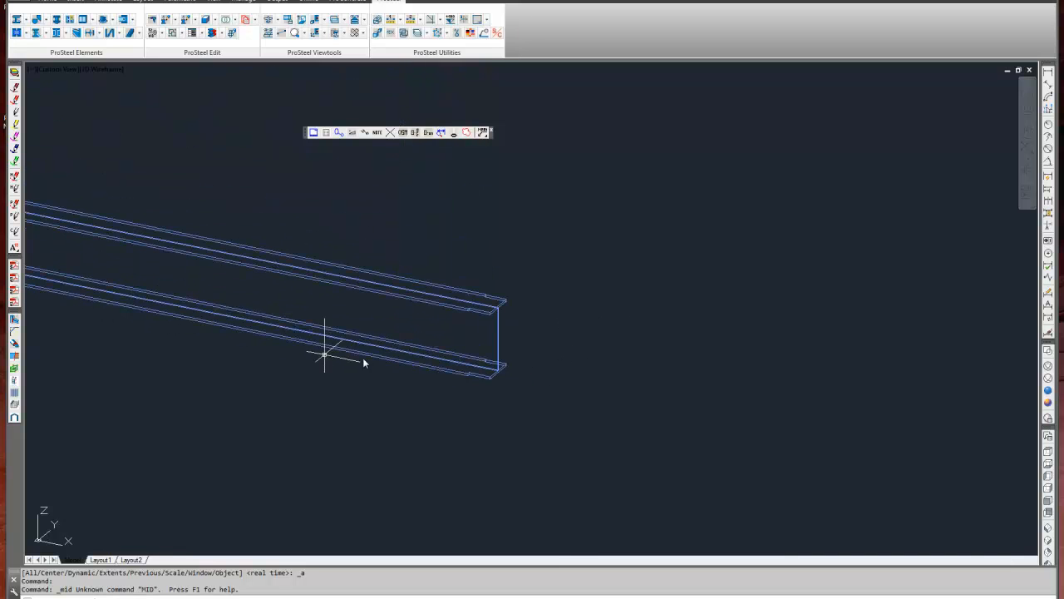
Bring the hidden steel parts back into view with the ProSteel regeneration command.
middle_click_drag(324, 352, 480, 332)
key("Escape")
type("rg")
key("Return")
middle_click_drag(400, 199, 491, 318)
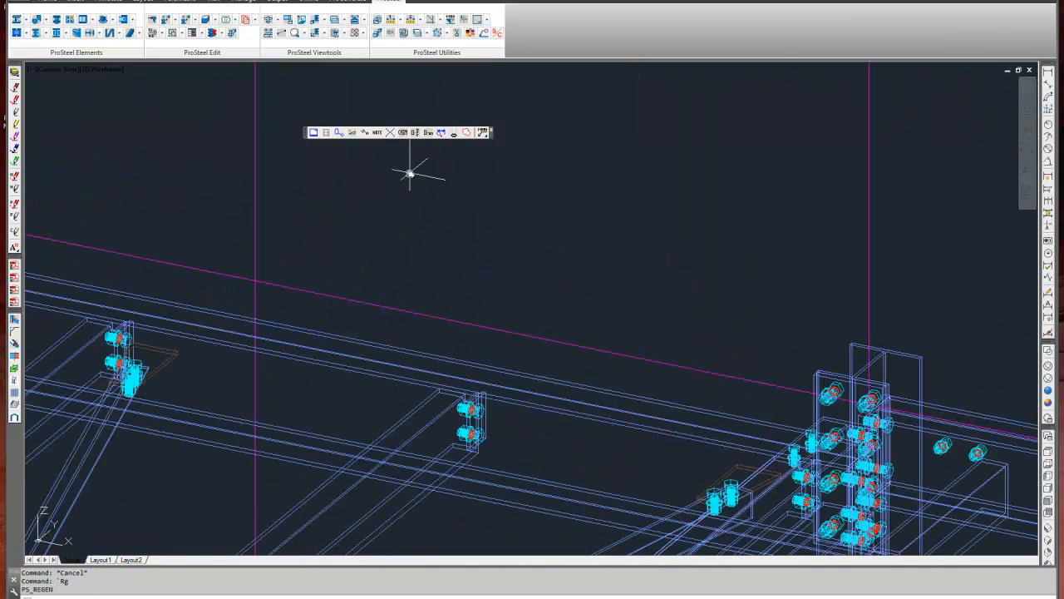
left_click(414, 133)
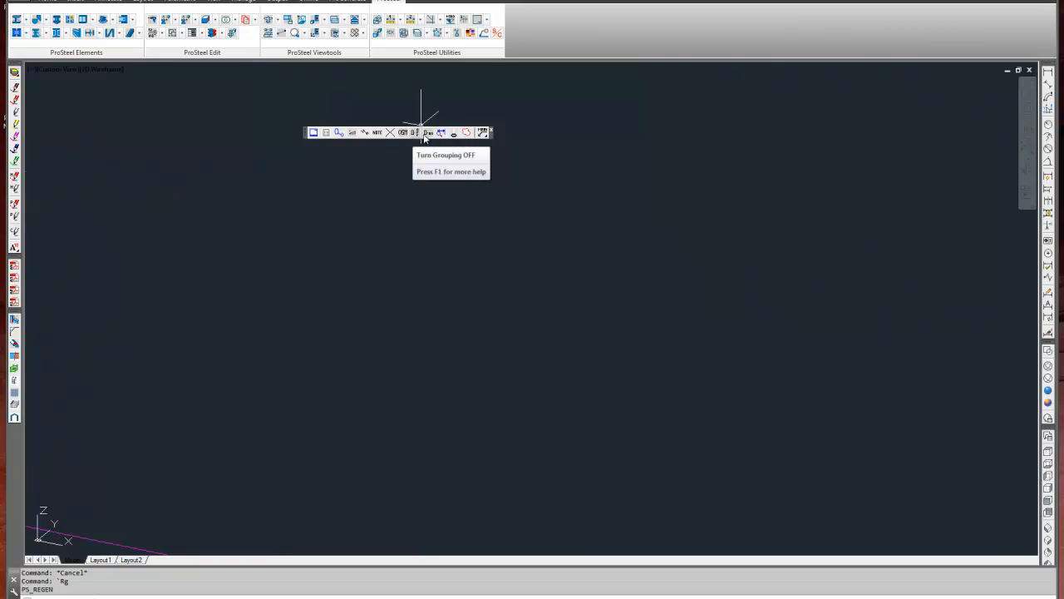
left_click(426, 135)
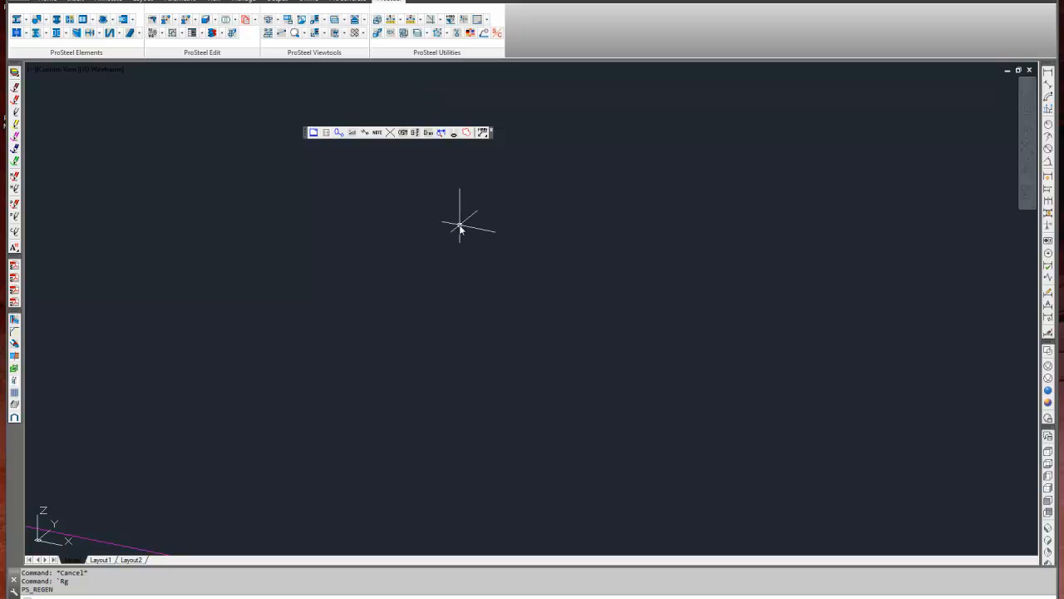
Open 13001-115 Rev A.dwg from the Detail folder and close it again.
key("ctrl+o")
left_click(389, 248)
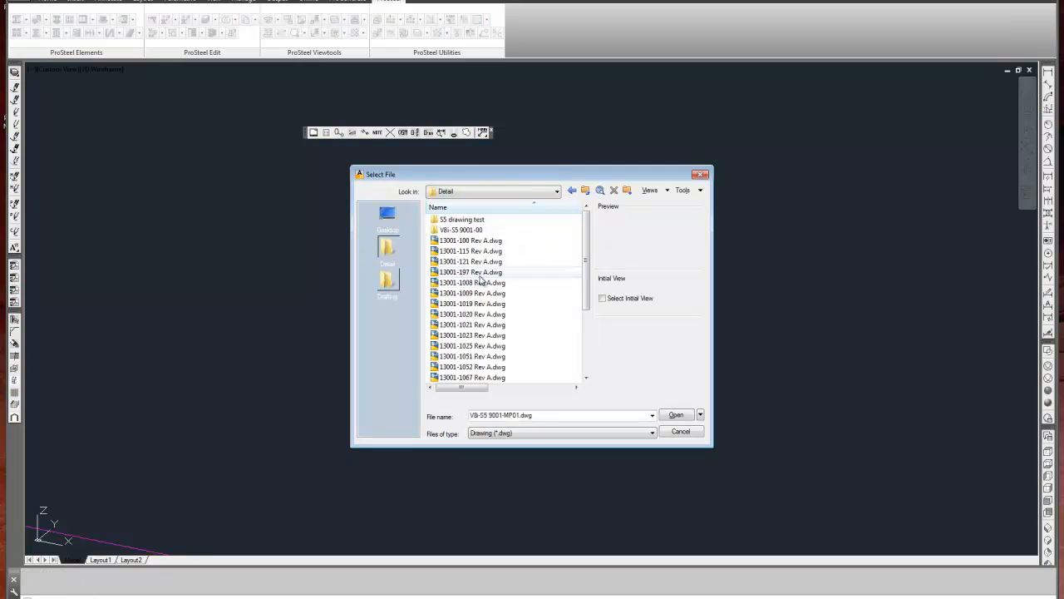
left_click(475, 251)
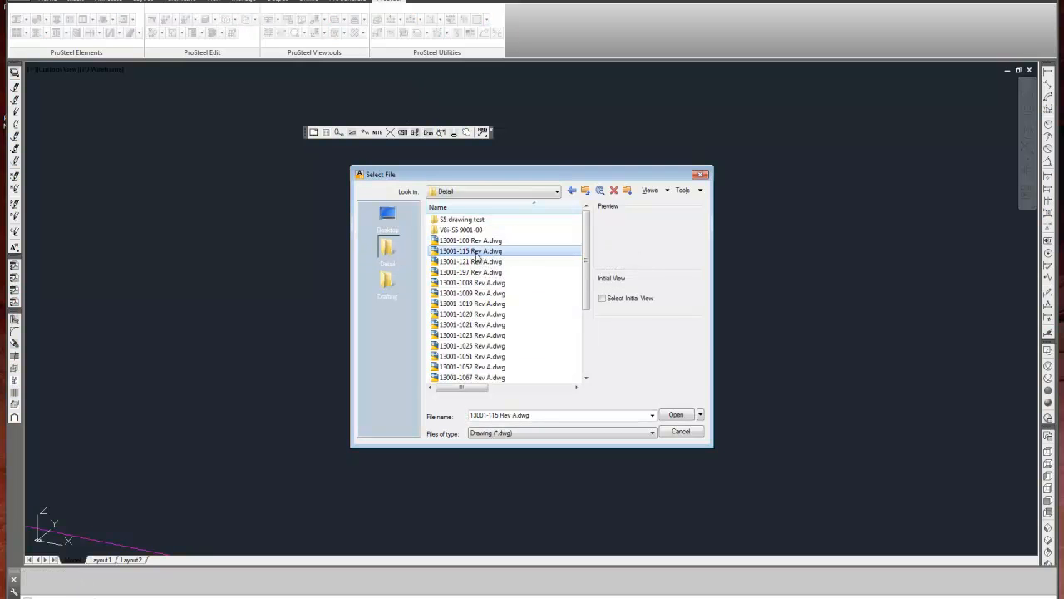
left_click(676, 414)
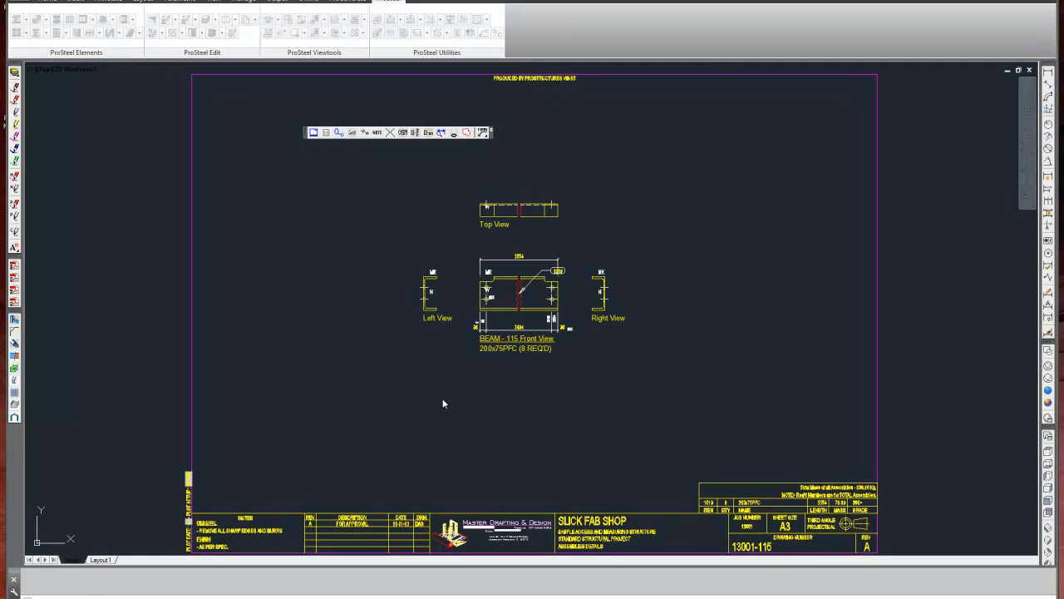
left_click(1030, 70)
left_click(587, 334)
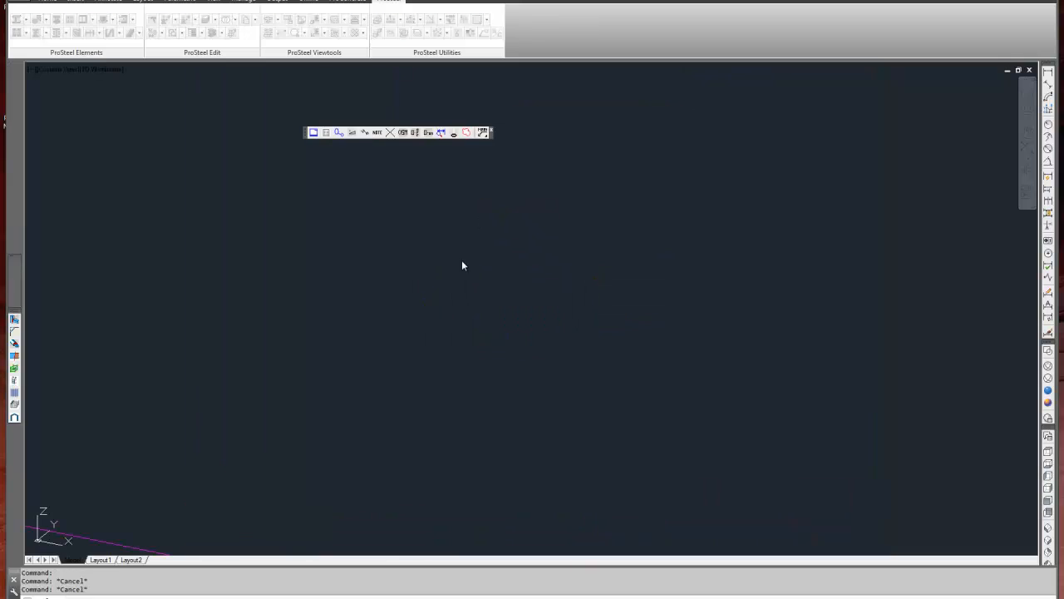
Open 13001-100 Rev A.dwg from the Detail folder and turn grouping on (PICKSTYLE 1).
double_click(472, 243)
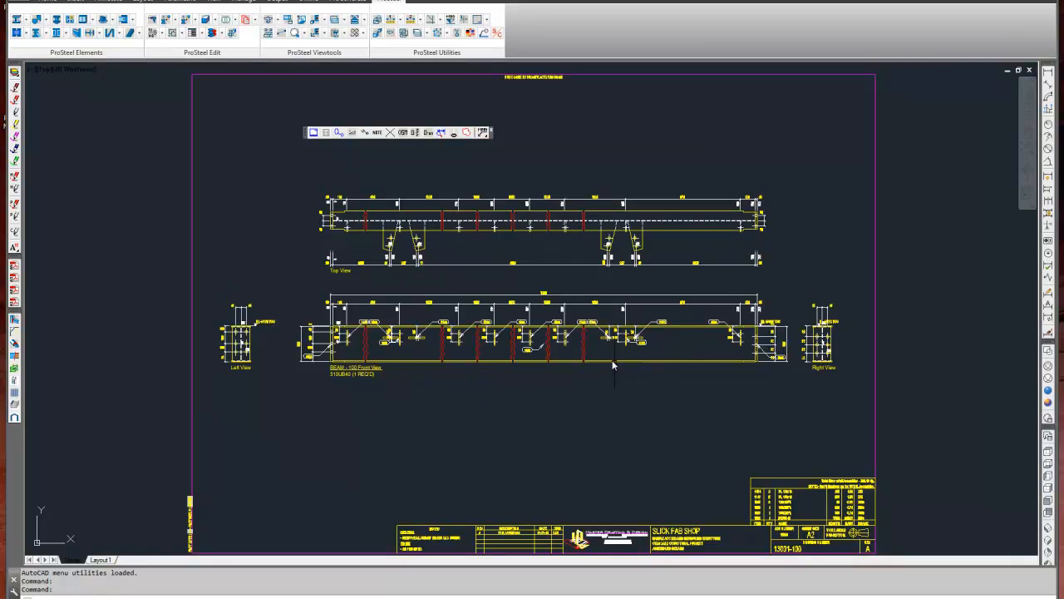
left_click(428, 133)
Move the grouped beam views straight down on the sheet.
type("m")
key("Return")
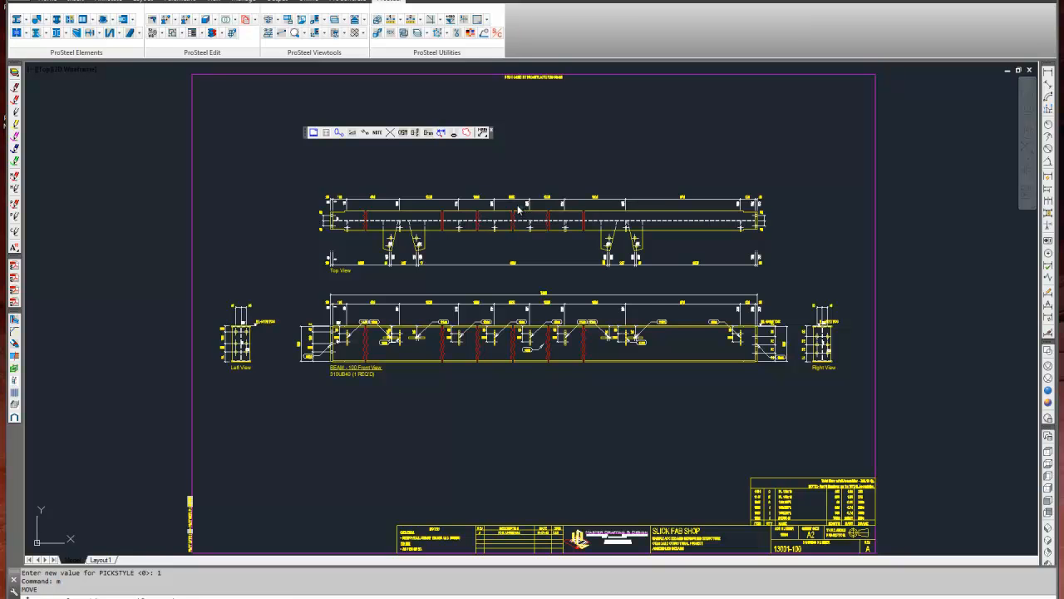
left_click(518, 210)
key("Return")
left_click(573, 154)
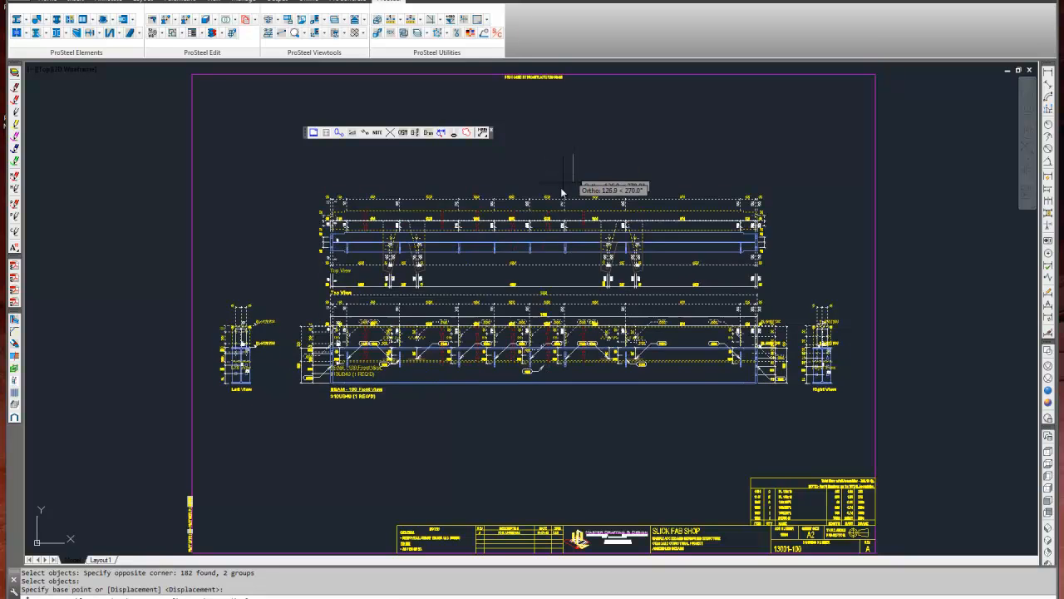
left_click(555, 239)
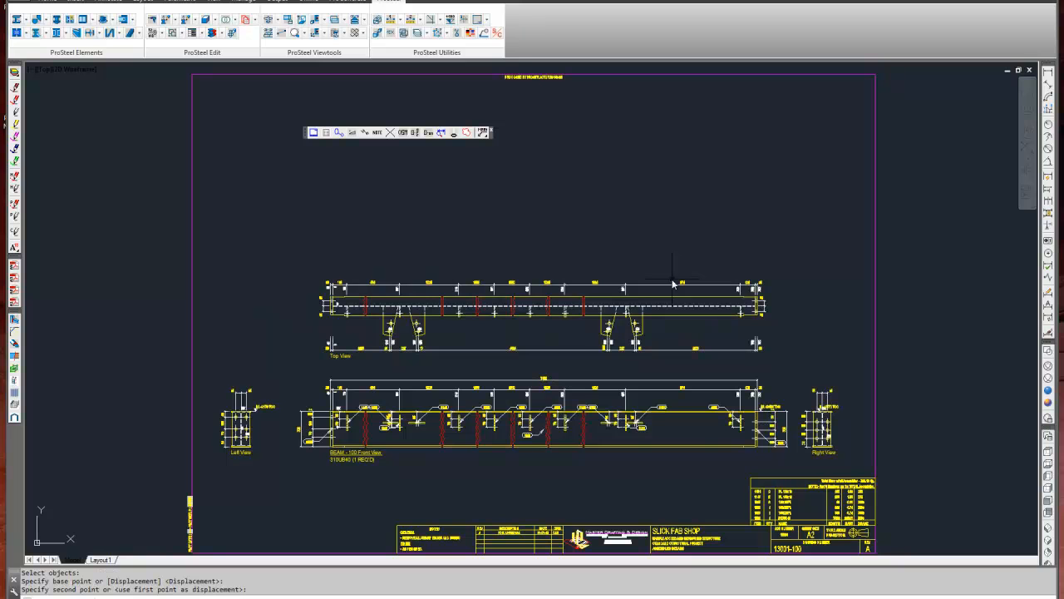
Move the grouped beam views back up by the same distance on the sheet.
key("Return")
left_click(540, 297)
key("Return")
left_click(550, 232)
left_click(553, 146)
key("Escape")
Test group selection at the Top View's lower dimensions, clear the selection, and turn grouping off (PICKSTYLE 0).
scroll(323, 215, "up", 5)
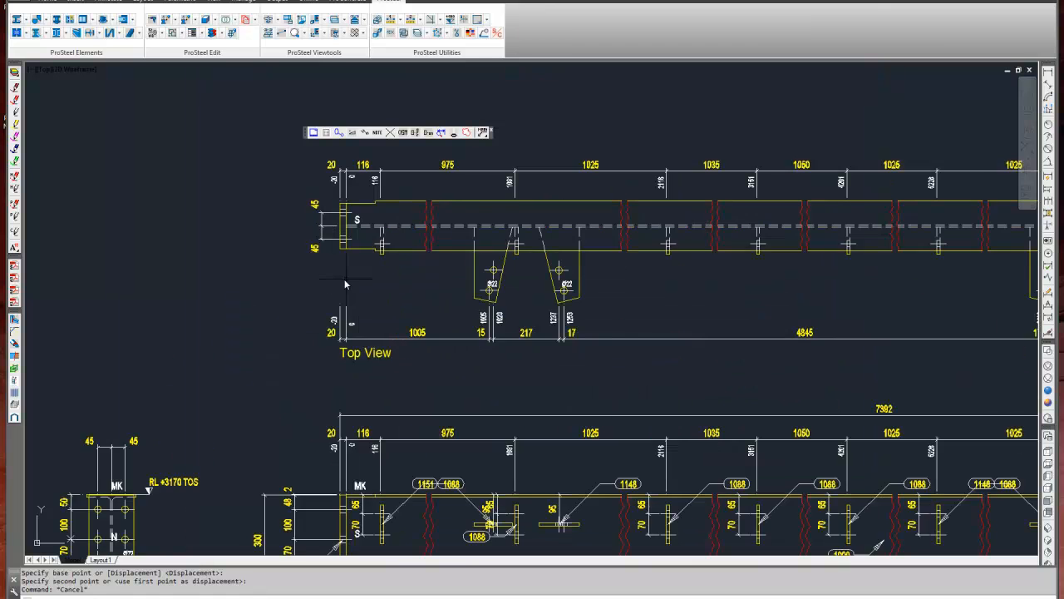
scroll(346, 284, "up", 4)
left_click(369, 322)
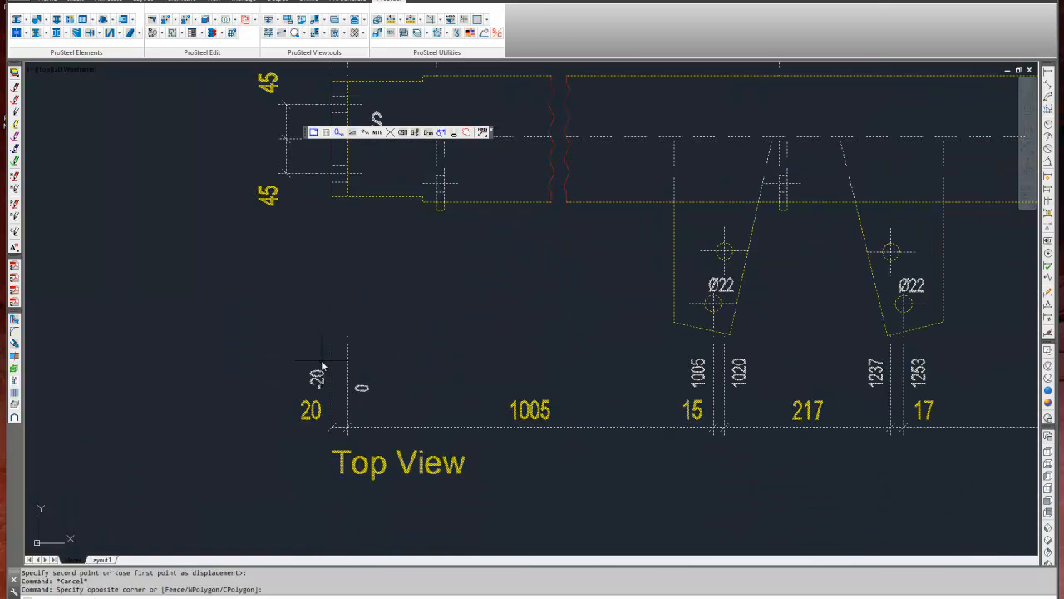
key("Escape")
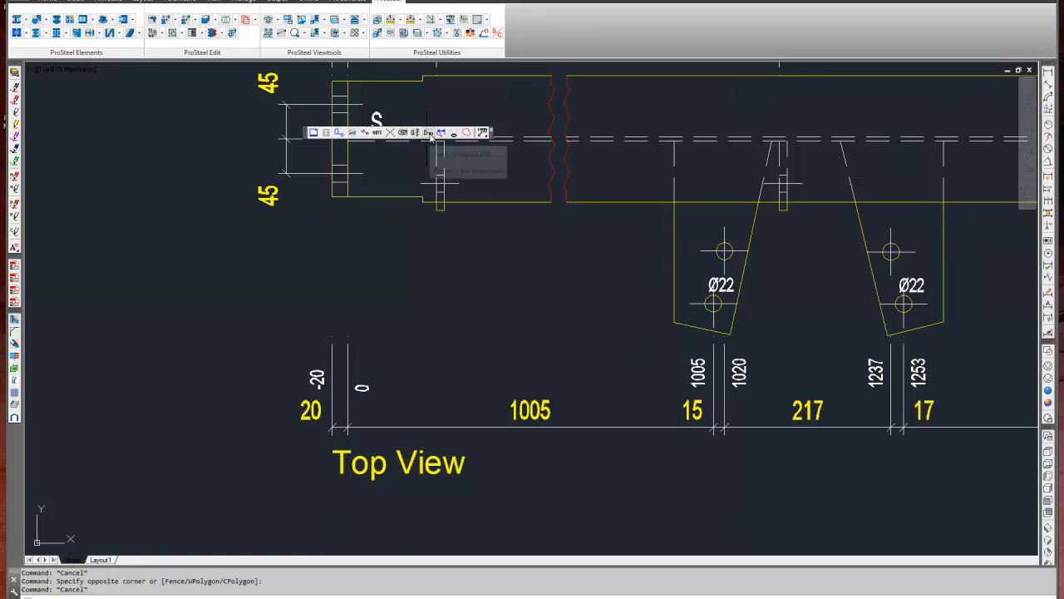
left_click(428, 133)
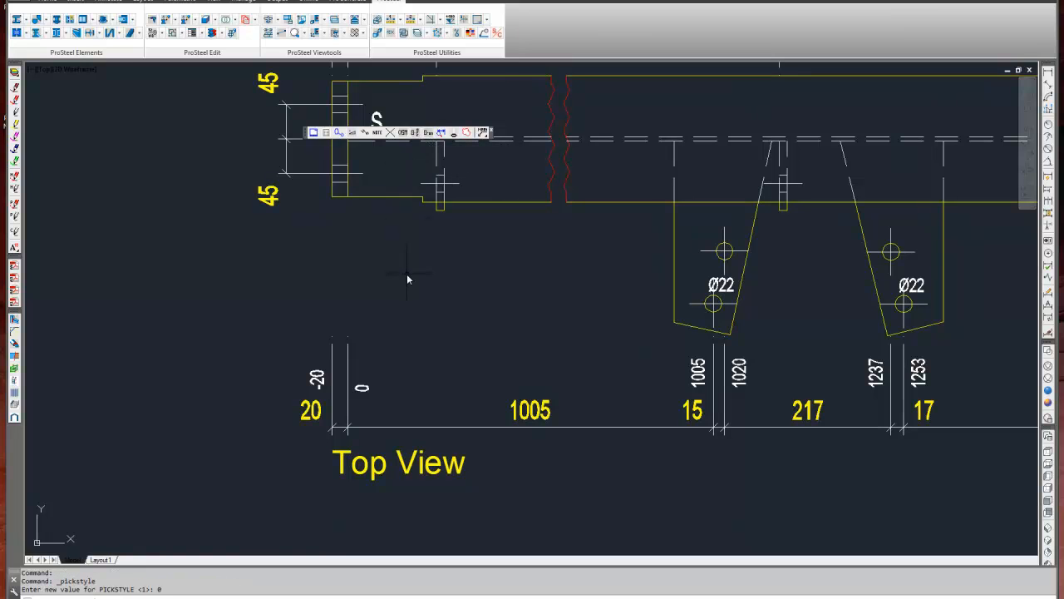
Stretch the -20 and 0 extension lines of the Top View's lower dimensions up to the beam end.
type("s")
key("Return")
left_click(379, 330)
left_click(296, 346)
key("Return")
left_click(278, 345)
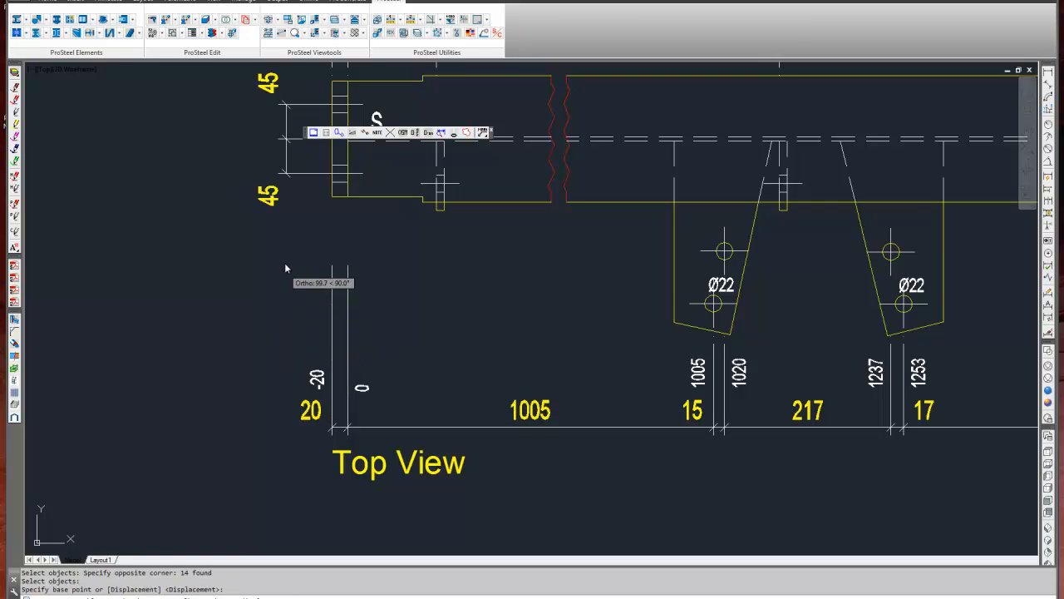
scroll(457, 266, "down", 4)
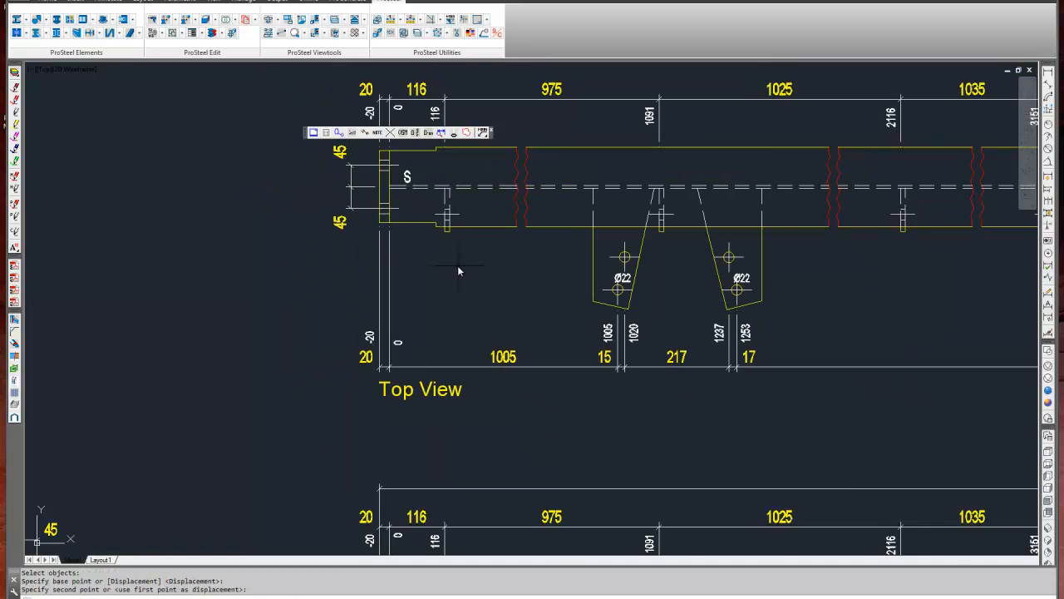
middle_click_drag(458, 271, 425, 284)
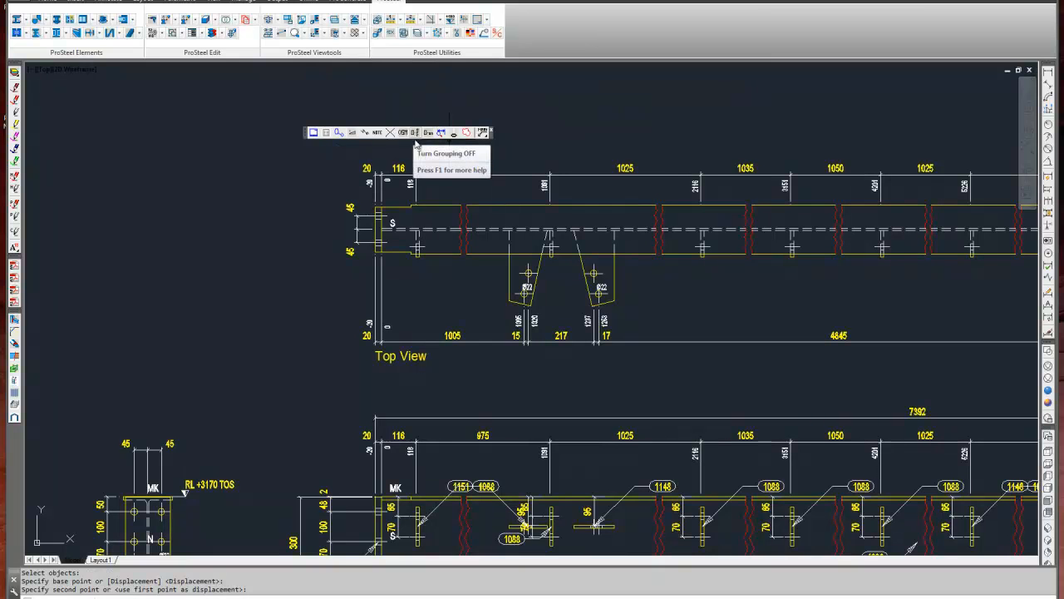
Review the global scale, DIMSCALE and LTSCALE settings in the component details drawing and close them without applying.
scroll(439, 209, "up", 2)
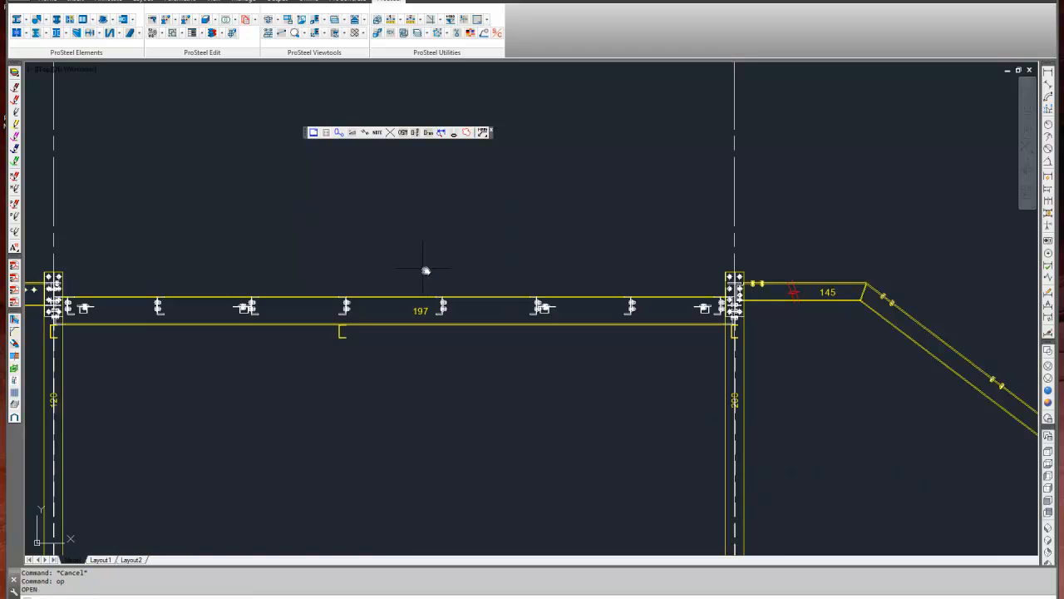
scroll(427, 272, "down", 8)
middle_click_drag(468, 297, 627, 336)
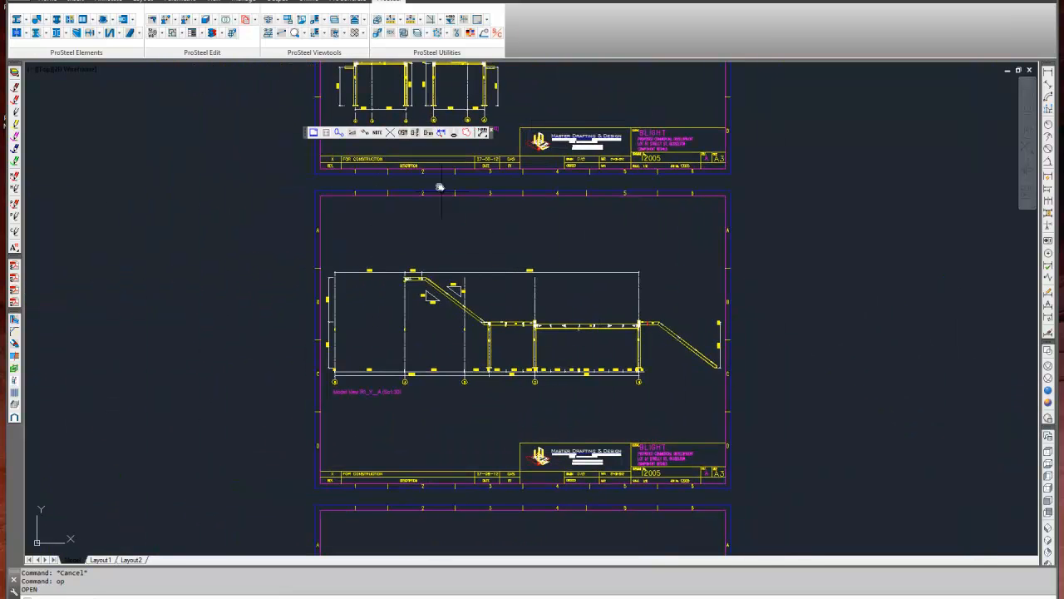
left_click(442, 135)
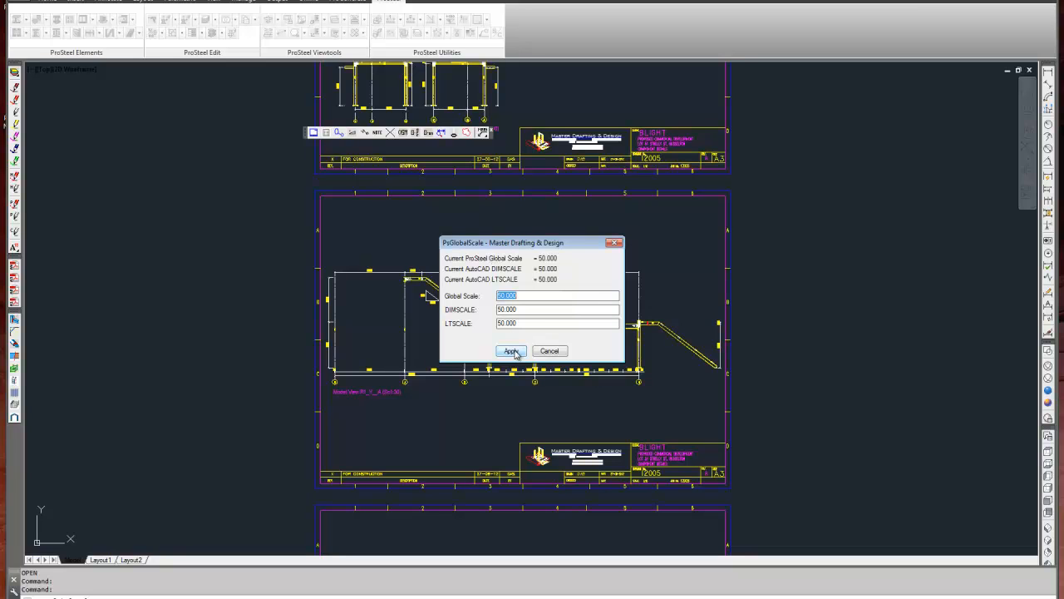
left_click(550, 350)
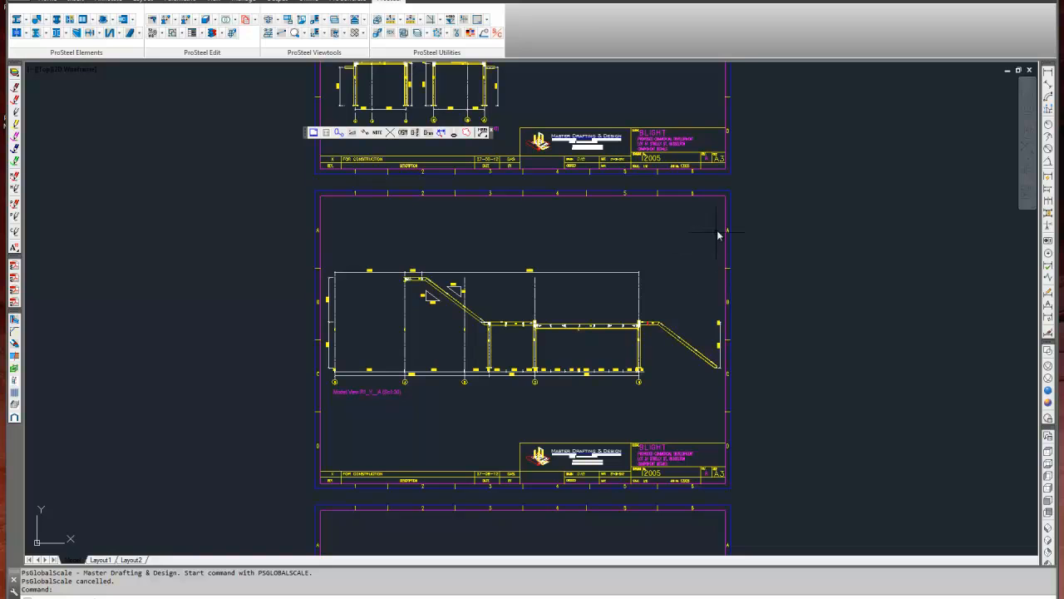
left_click(276, 247)
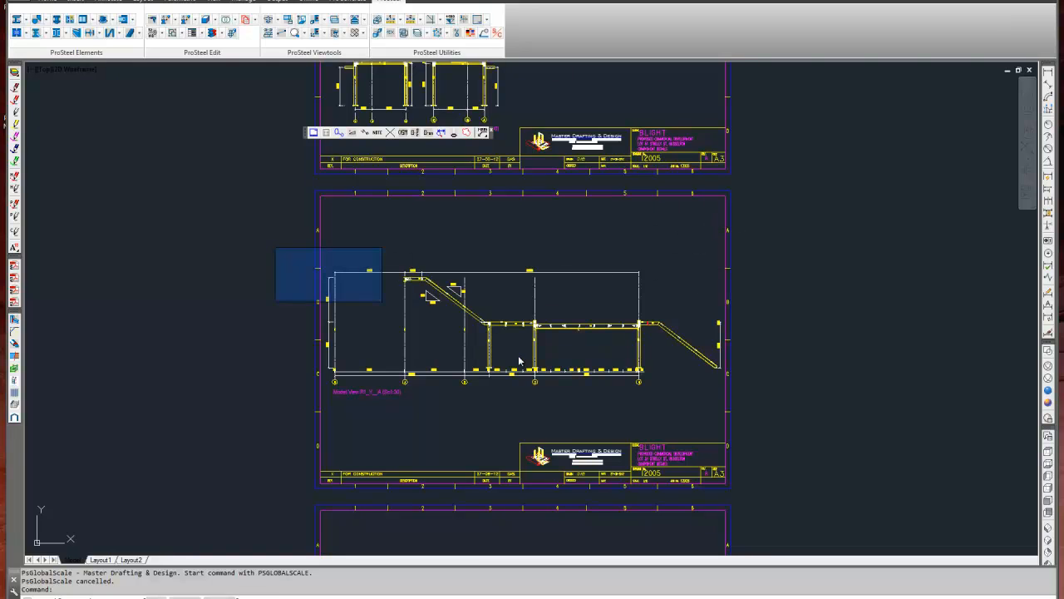
key("Escape")
key("Escape")
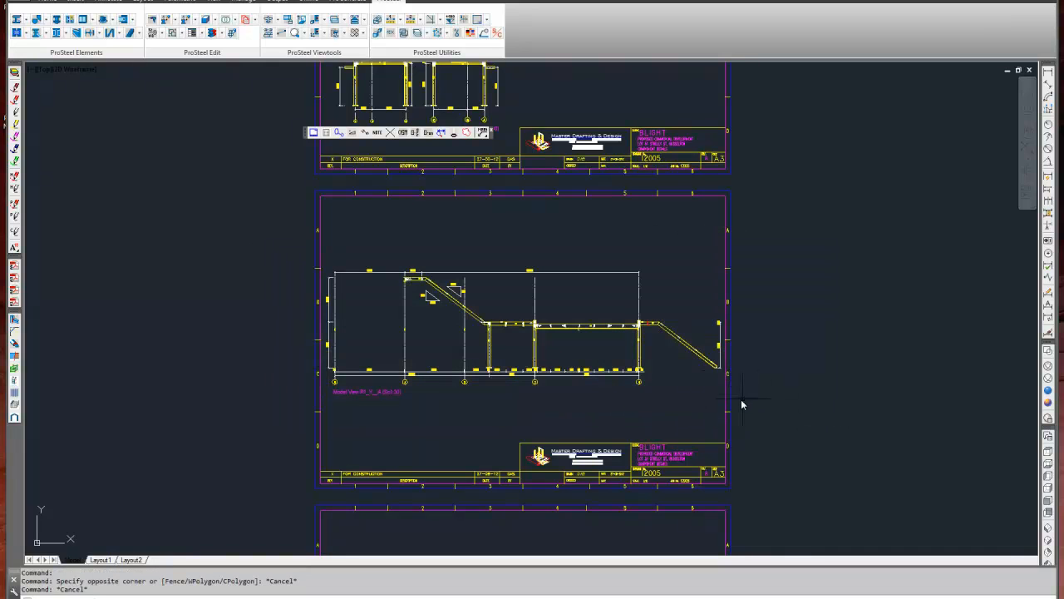
left_click(698, 417)
key("Escape")
key("Escape")
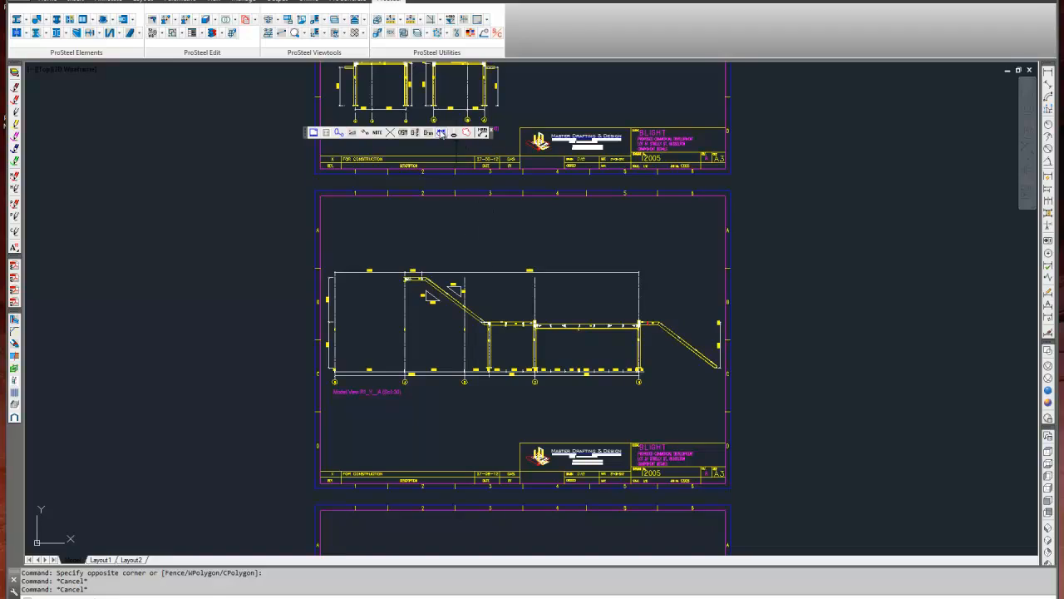
Reopen the 2D global scale settings and leave them without applying.
left_click(409, 75)
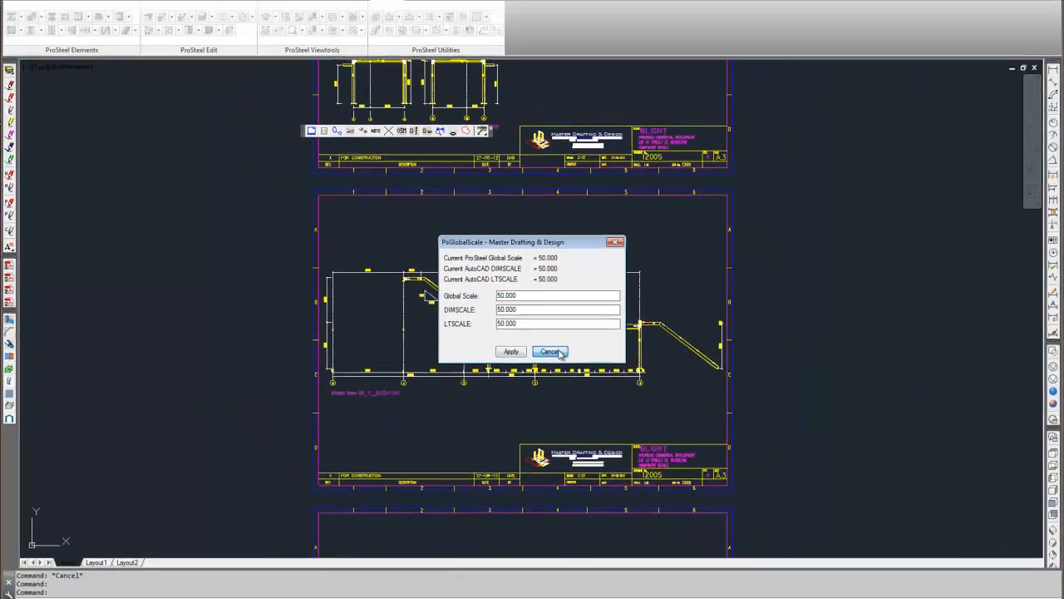
left_click(557, 377)
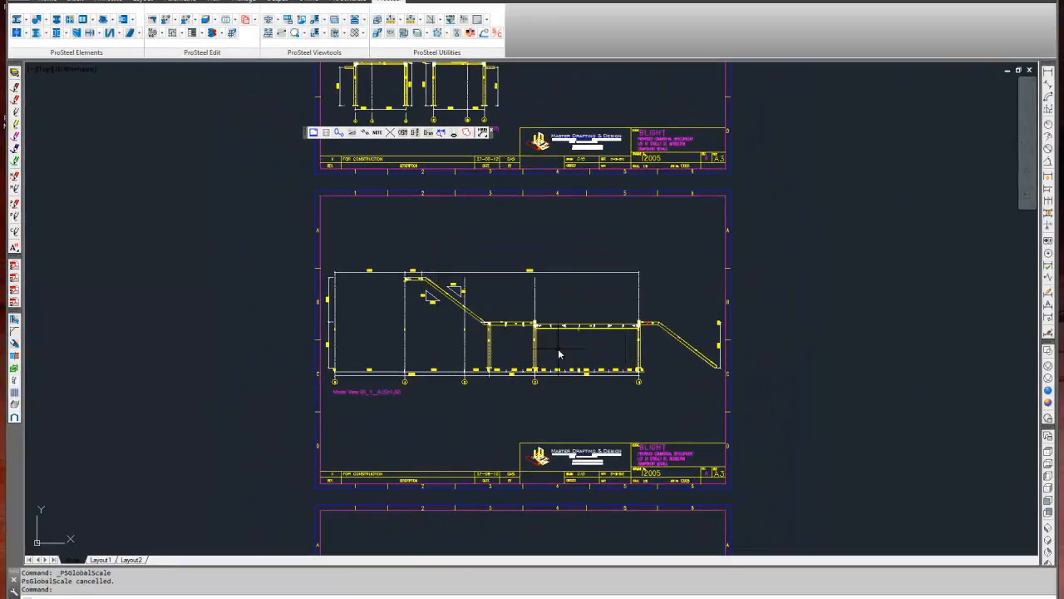
left_click(453, 134)
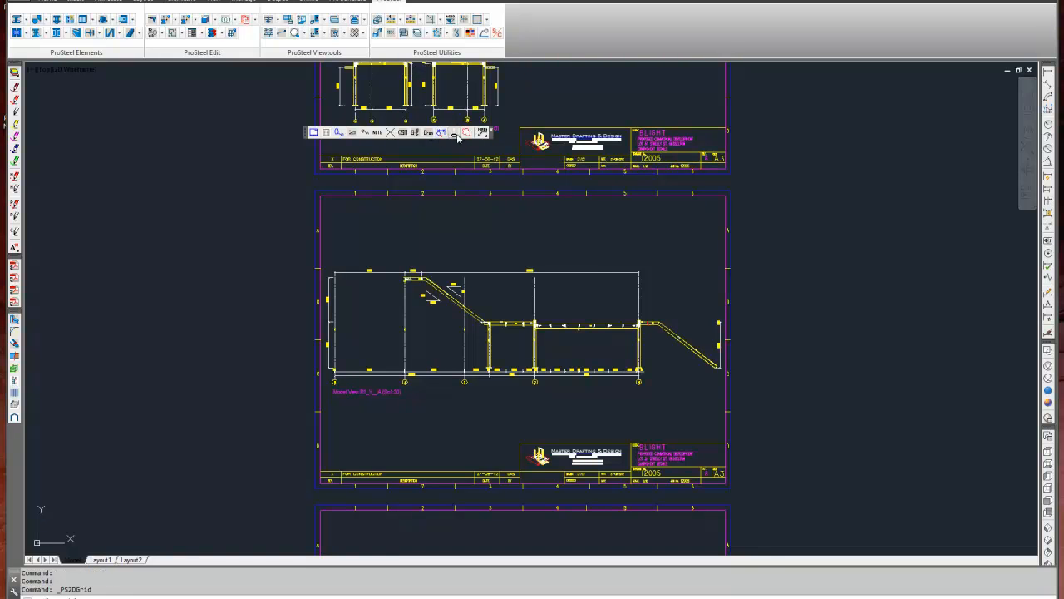
middle_click_drag(455, 225, 470, 363)
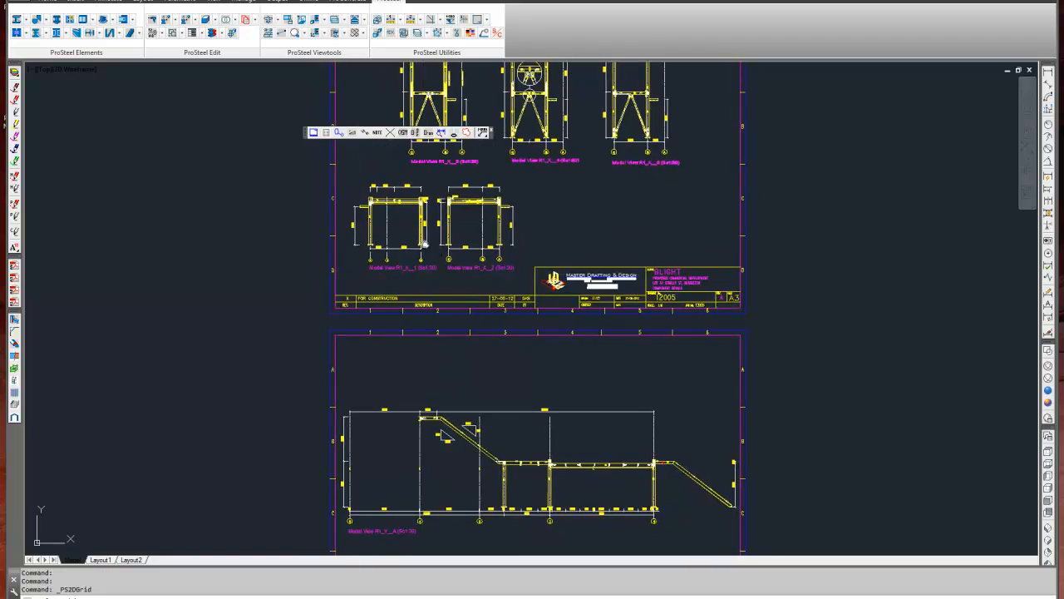
scroll(413, 255, "up", 7)
scroll(476, 262, "down", 2)
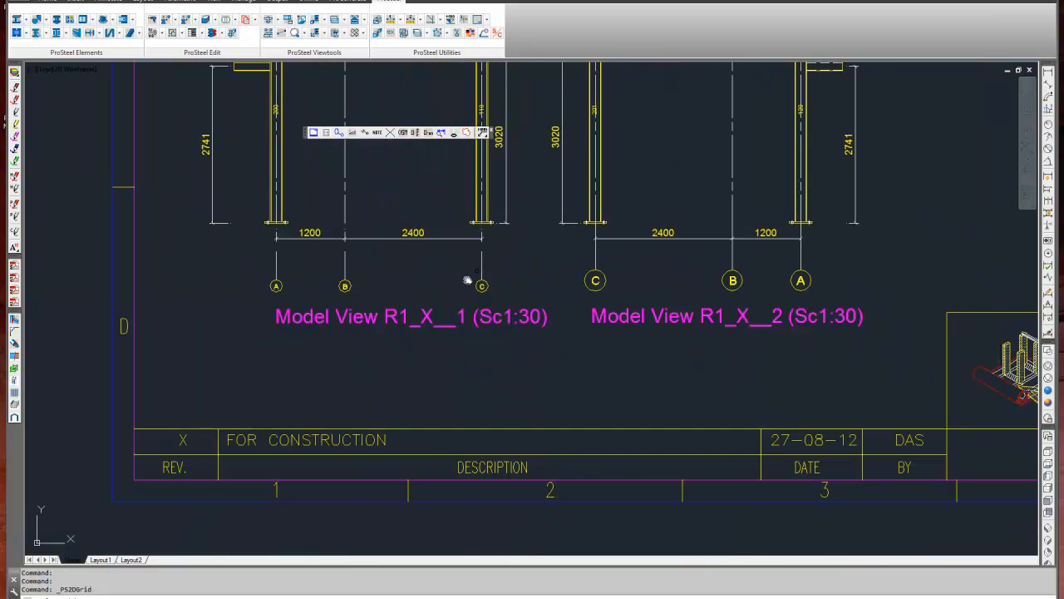
scroll(606, 385, "down", 2)
mouse_move(608, 380)
middle_mouse_down()
mouse_move(627, 435)
mouse_move(628, 488)
middle_mouse_up()
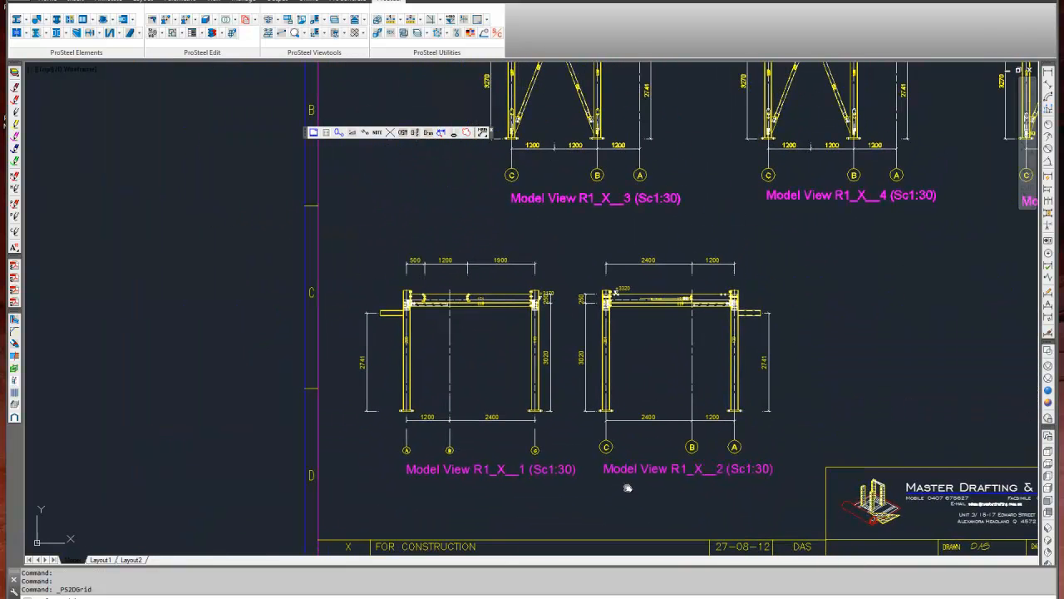
key("Escape")
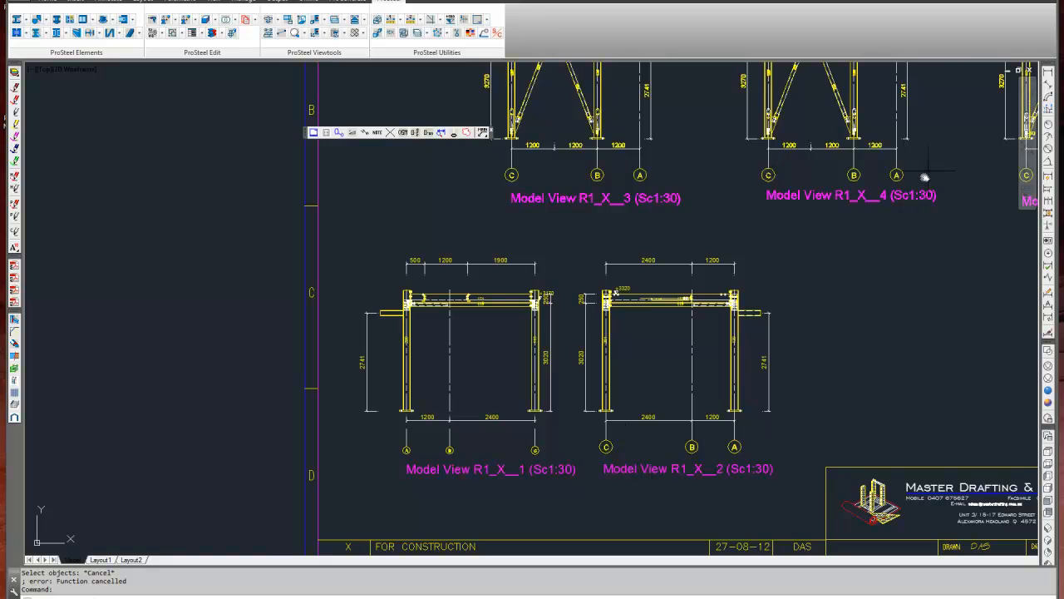
Inspect the text scale option in the workframe properties of the Model View R1_X__1 grid.
left_click(535, 450)
right_click(535, 450)
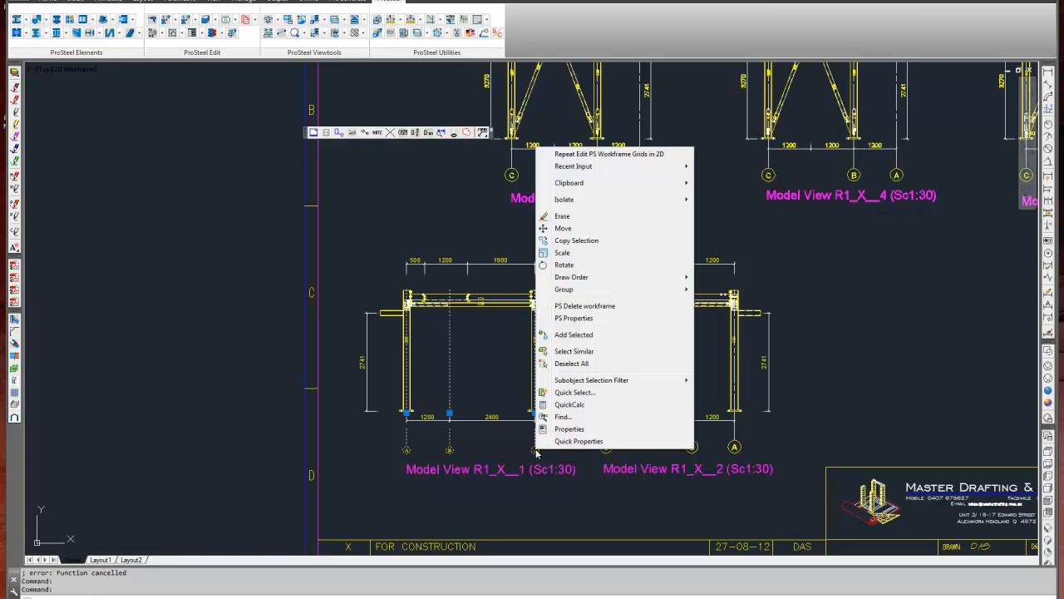
left_click(589, 318)
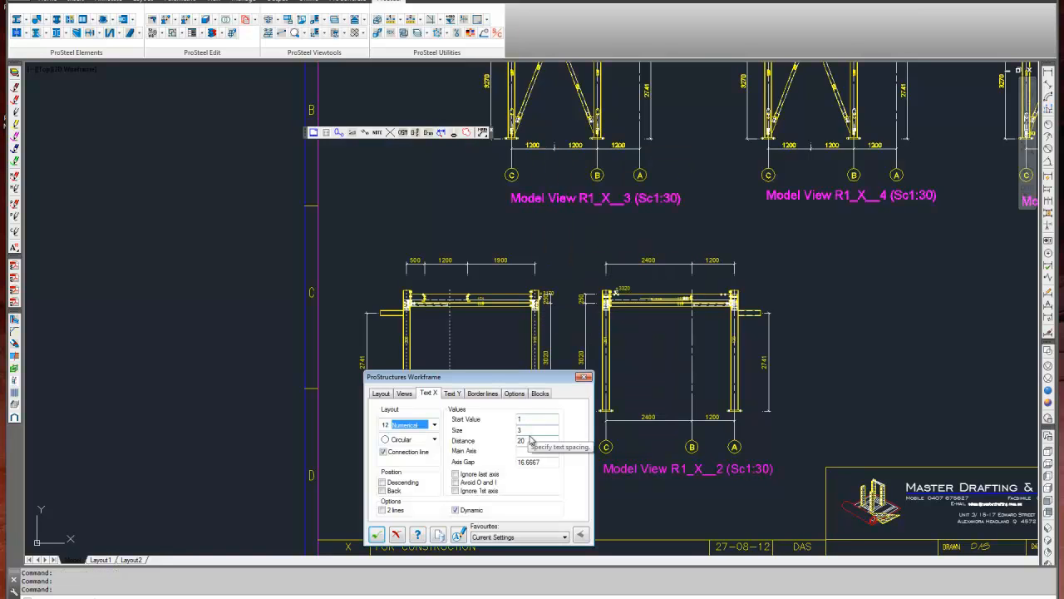
left_click(514, 394)
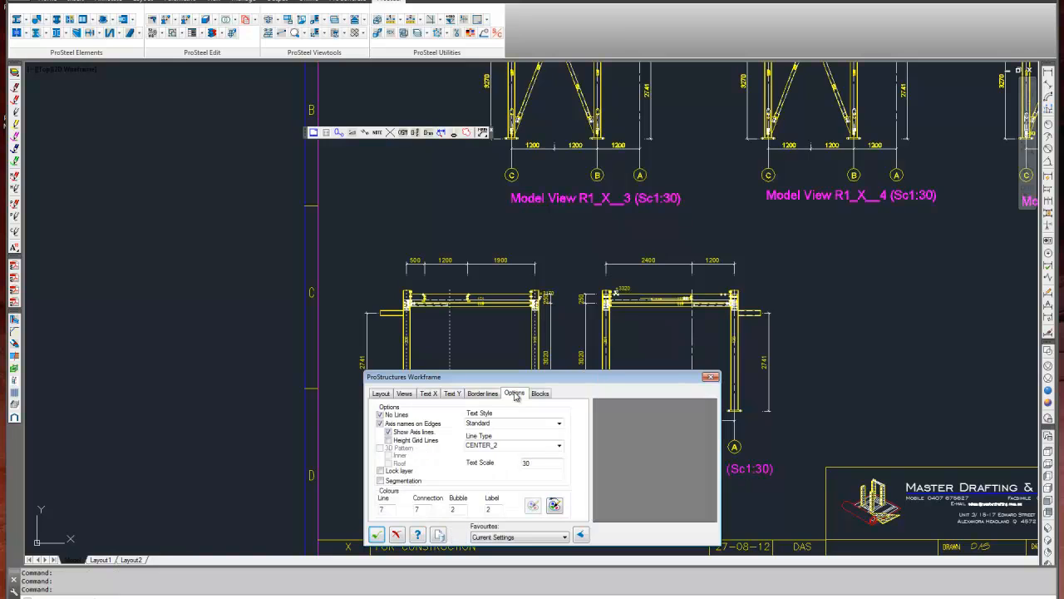
double_click(539, 463)
left_click(376, 535)
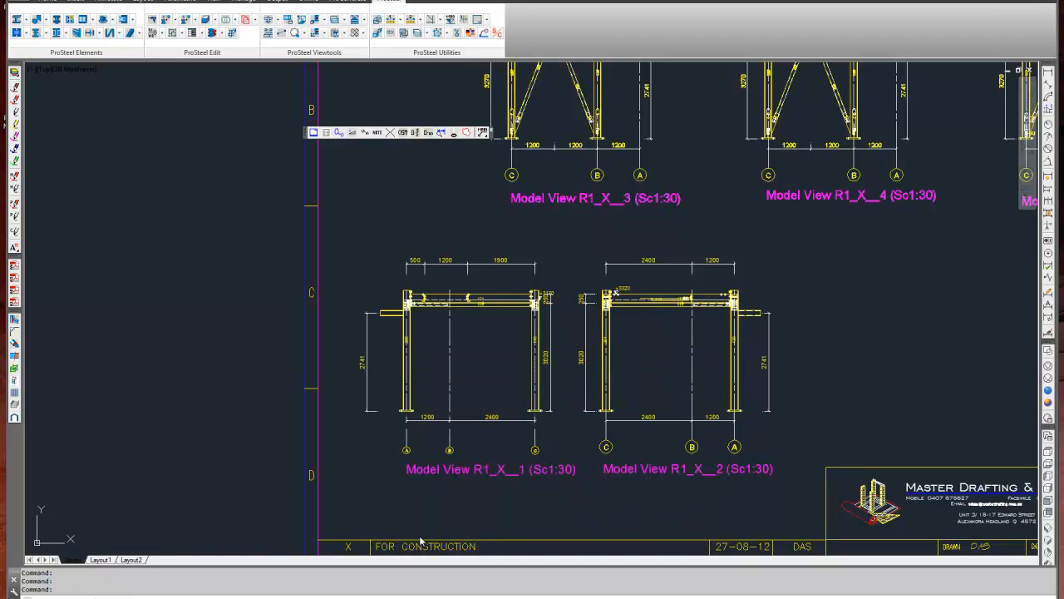
Check the text scale option in the workframe properties of the Model View R1_X__2 grid.
left_click(607, 446)
right_click(609, 447)
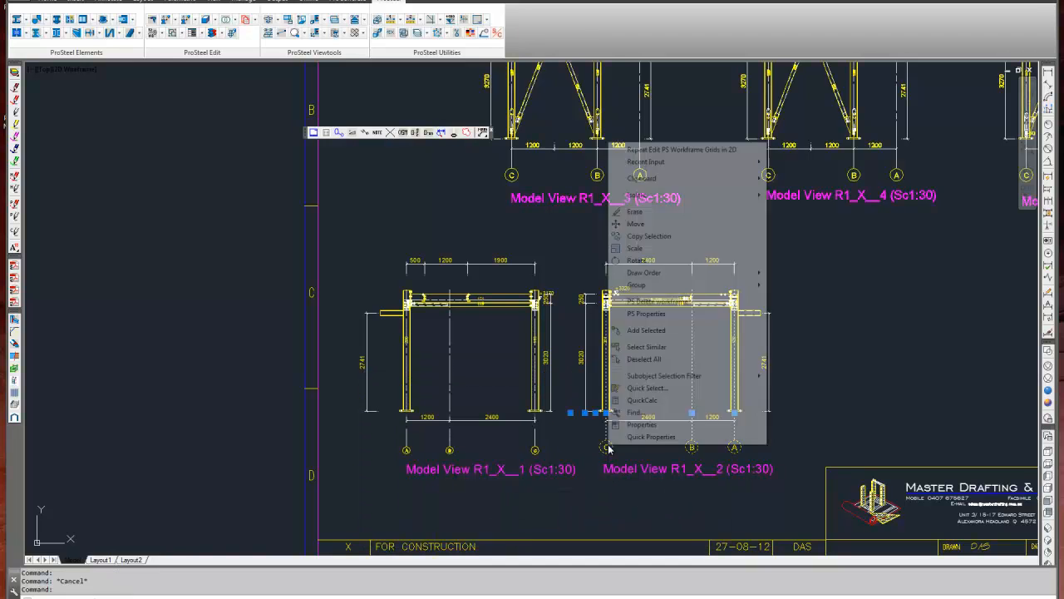
left_click(646, 313)
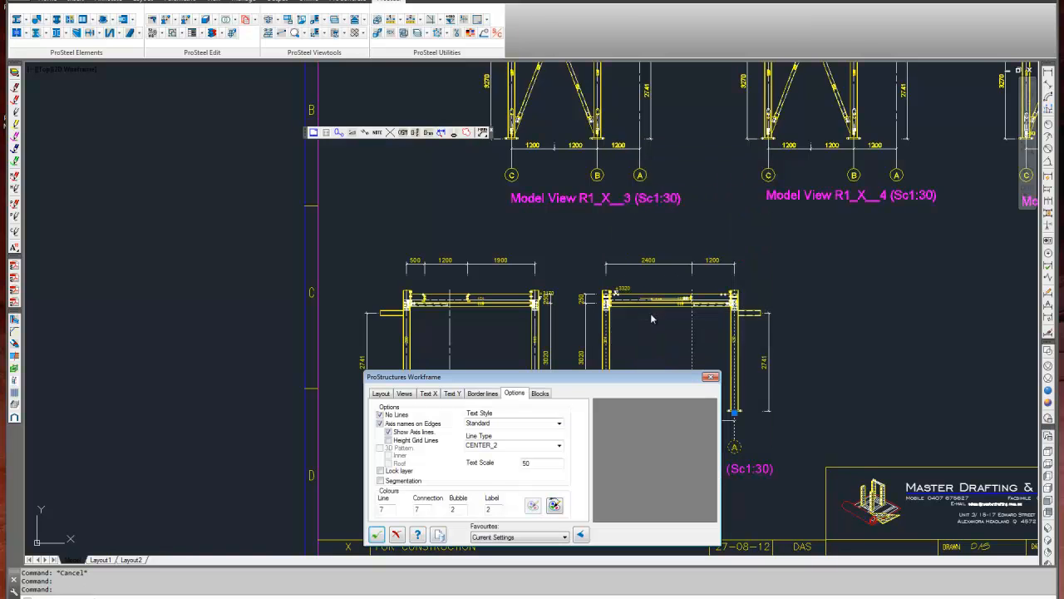
left_click(377, 535)
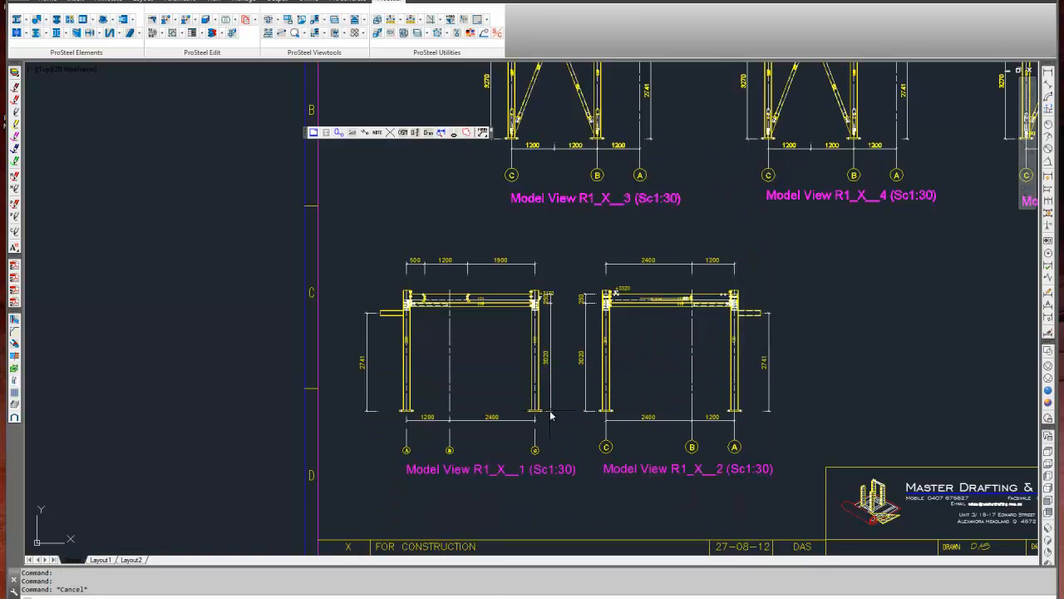
middle_click_drag(579, 418, 523, 440)
left_click(485, 461)
left_click(432, 476)
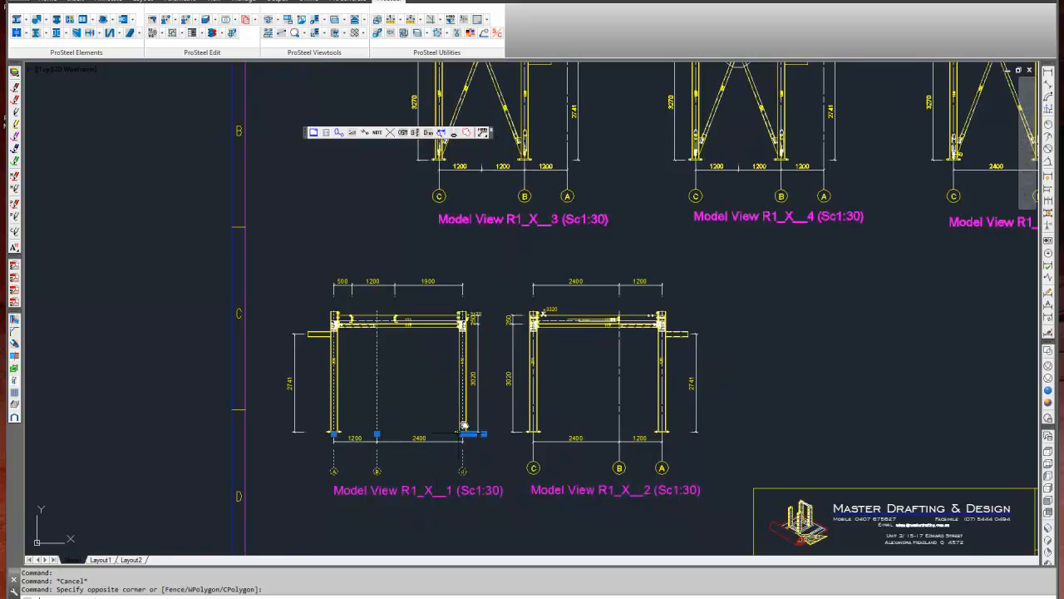
key("Escape")
scroll(484, 389, "down", 2)
middle_click_drag(507, 384, 483, 387)
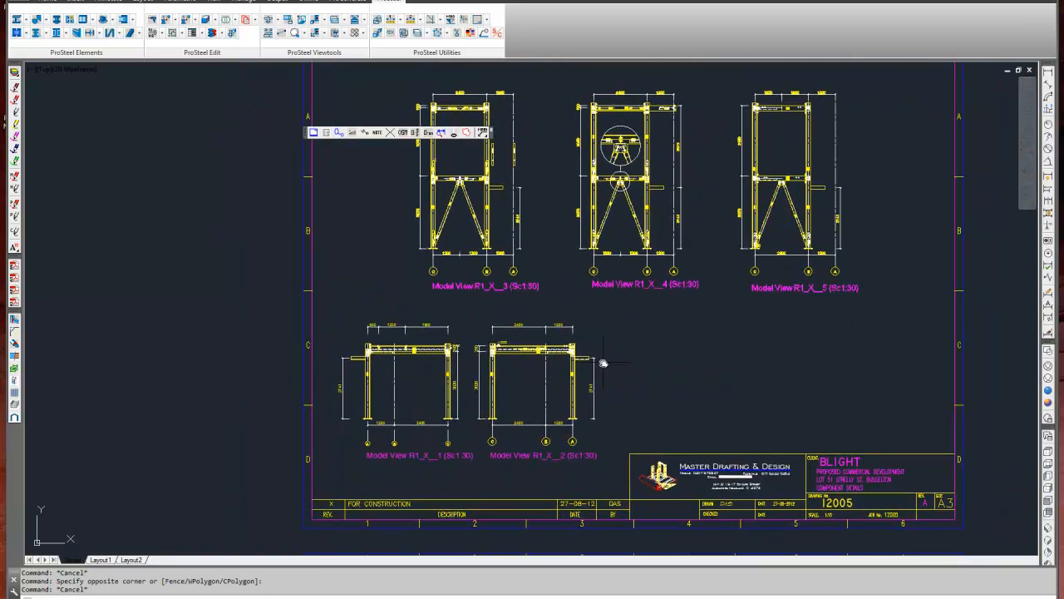
Review the text scale, Text Y distance and axis gap in the Model View R1_X__1 grid's workframe properties.
middle_click_drag(604, 363, 590, 349)
left_click(436, 409)
right_click(436, 431)
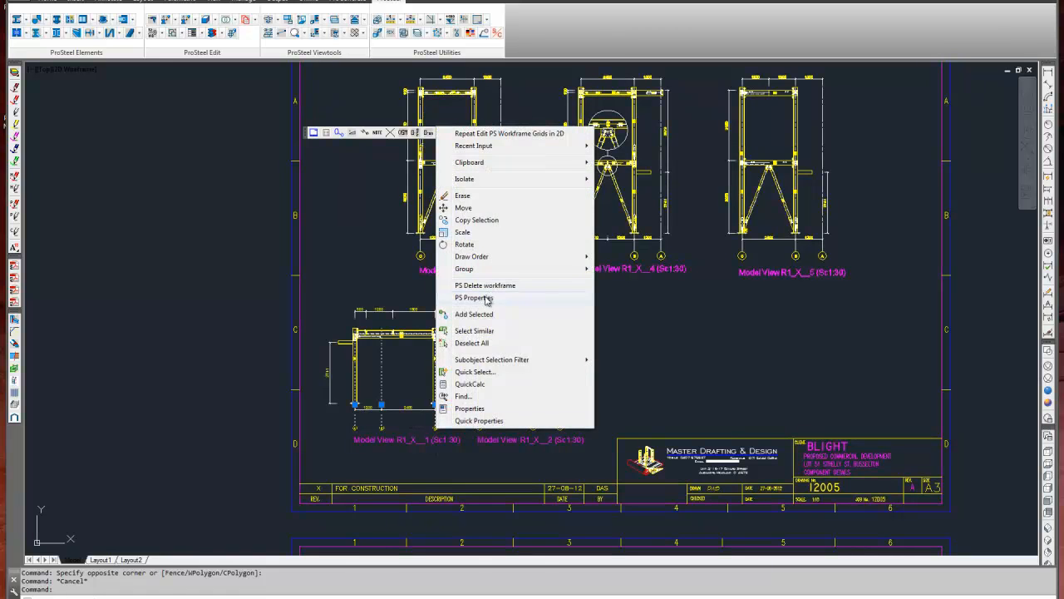
left_click(487, 299)
left_click_drag(538, 464, 505, 464)
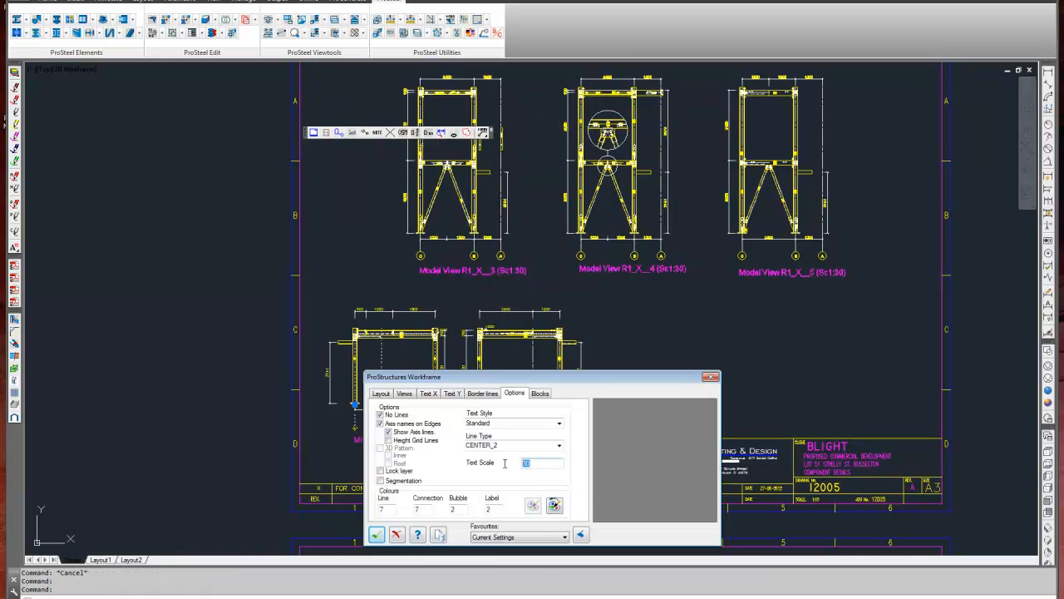
left_click(454, 393)
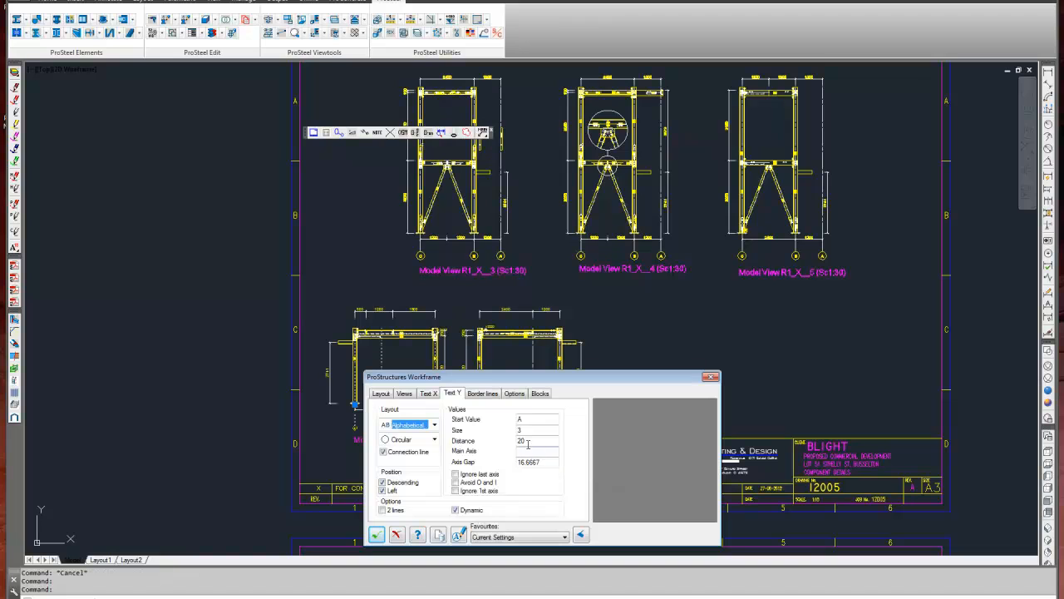
left_click_drag(528, 441, 508, 465)
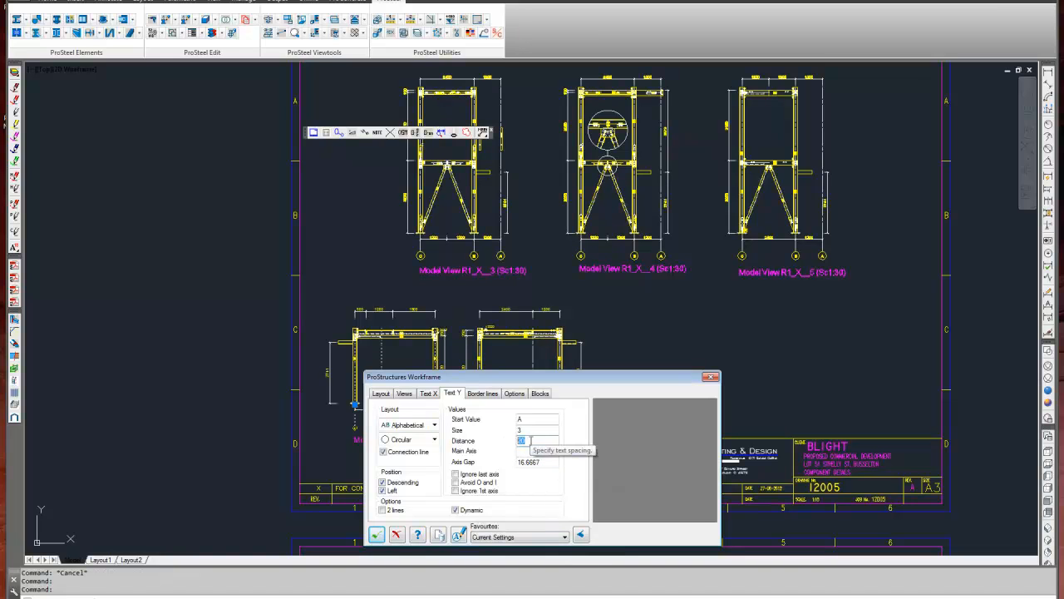
left_click_drag(542, 463, 474, 472)
left_click(377, 534)
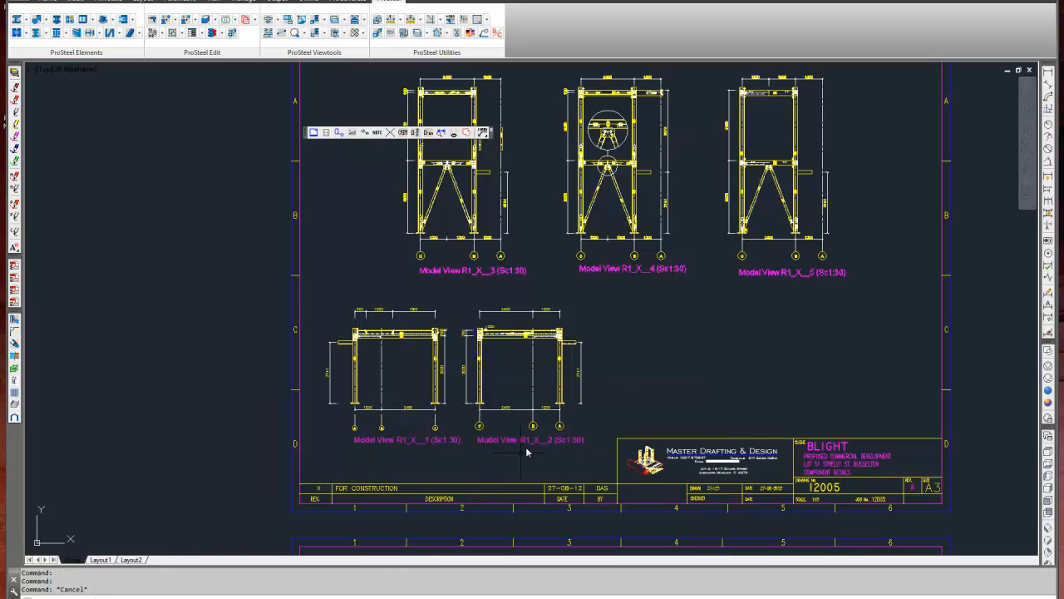
Edit the workframe grids of all five model views together with text scale 30 and Text X axis gap 0.
left_click(453, 133)
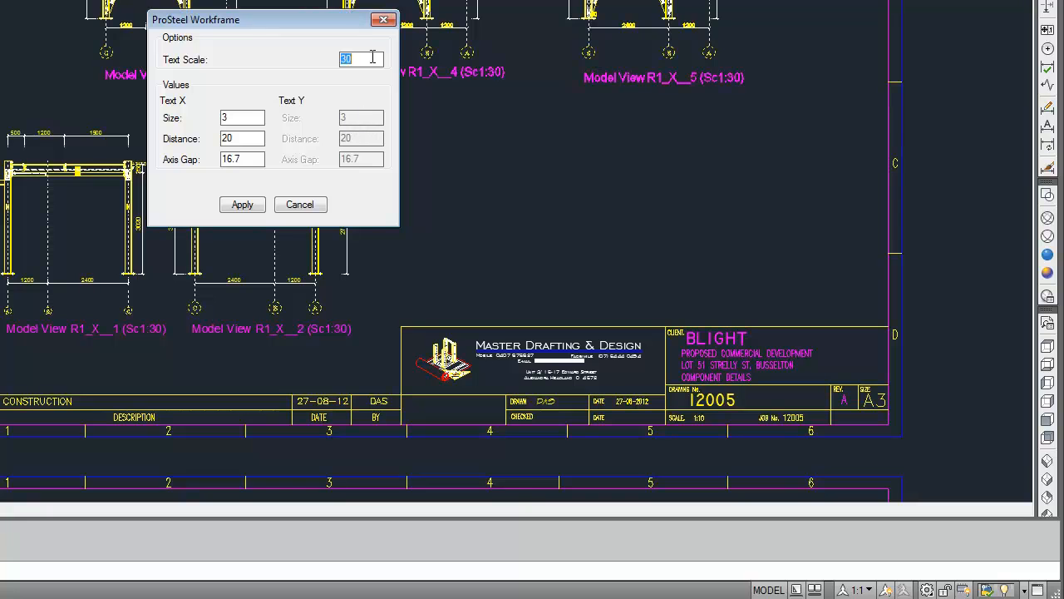
double_click(362, 59)
left_click_drag(241, 159, 221, 159)
type("0")
left_click(251, 207)
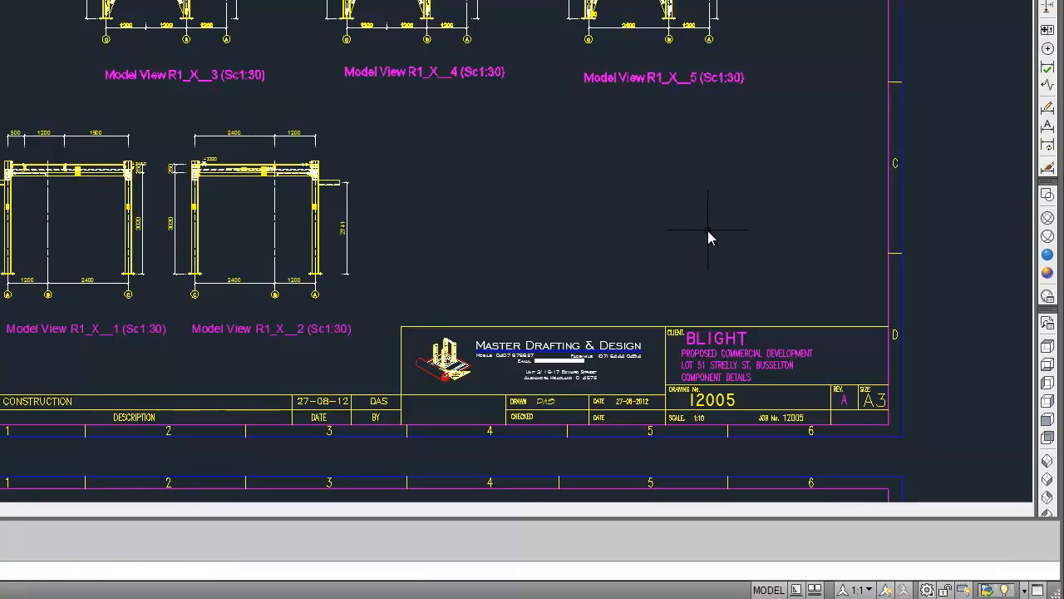
scroll(739, 269, "down", 6)
scroll(781, 407, "down", 4)
mouse_move(792, 397)
middle_mouse_down()
mouse_move(663, 335)
mouse_move(498, 290)
middle_mouse_up()
scroll(486, 363, "up", 2)
middle_click_drag(500, 356, 590, 297)
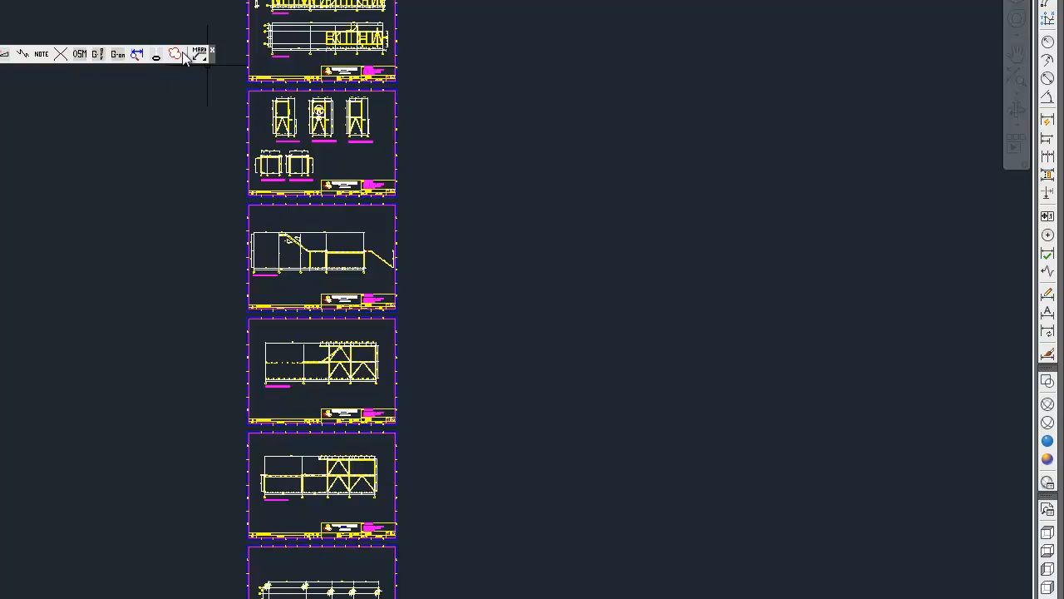
scroll(293, 134, "up", 2)
scroll(293, 134, "up", 3)
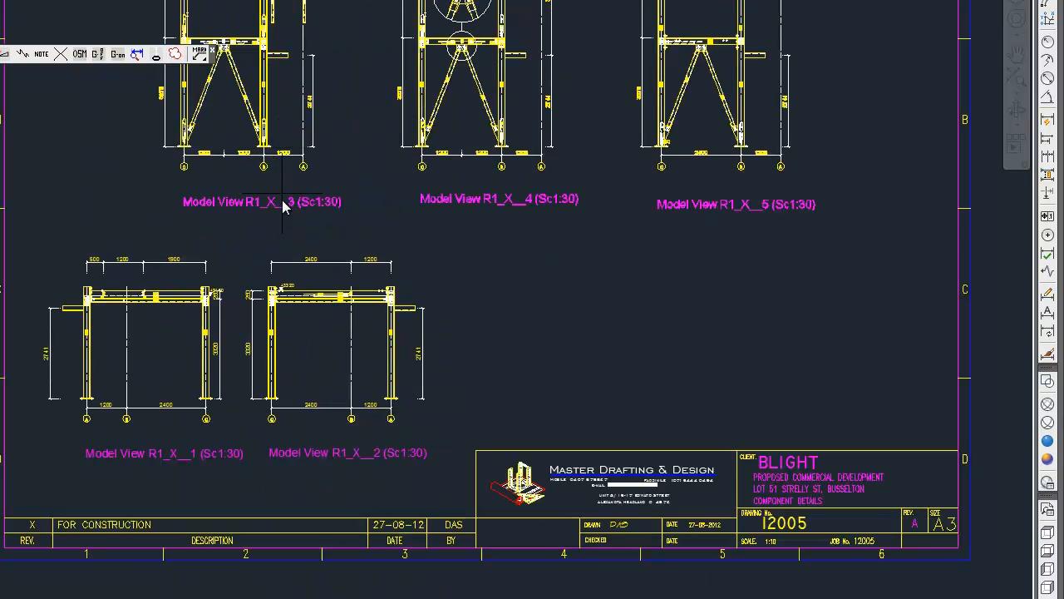
scroll(137, 341, "up", 2)
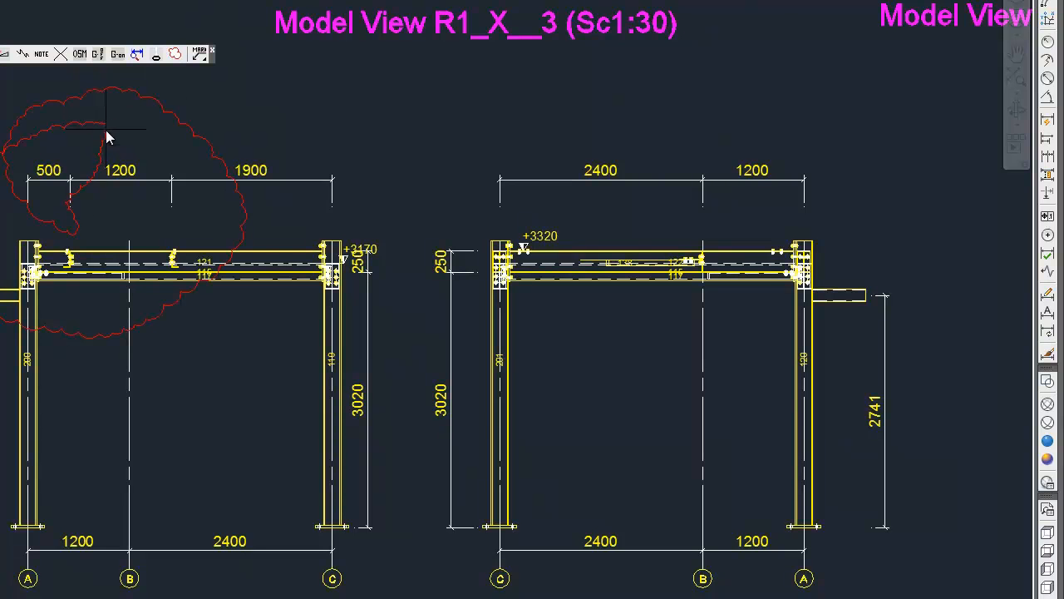
key("Escape")
left_click(175, 54)
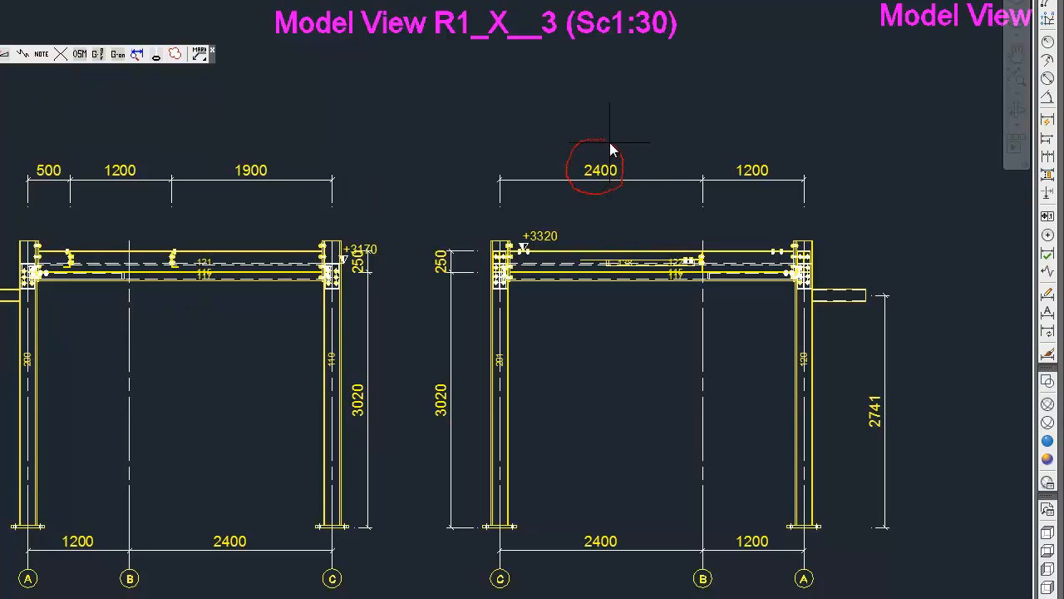
key("Escape")
key("Escape")
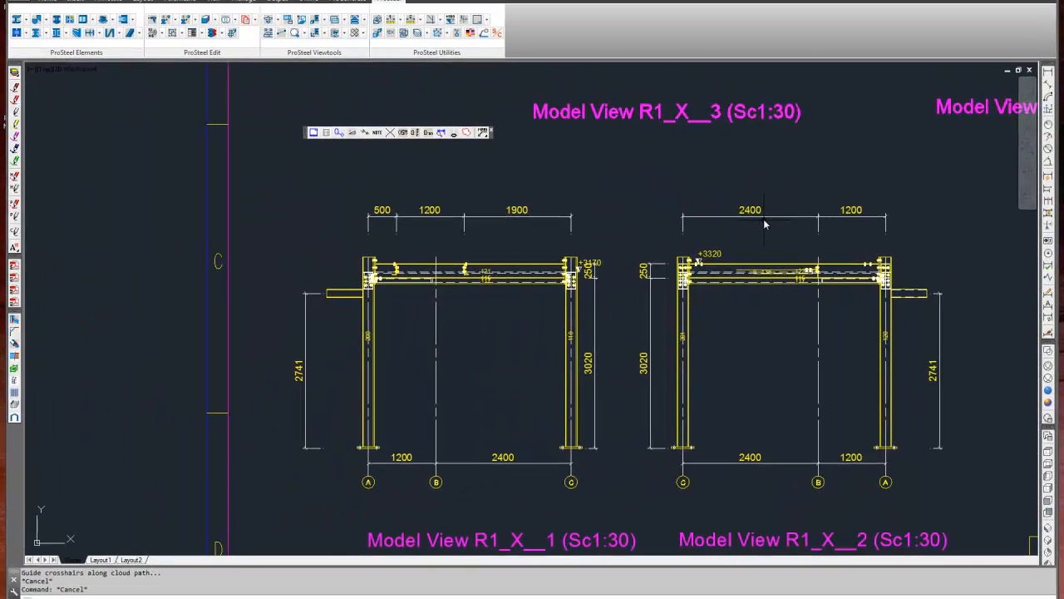
Set the revision cloud arc length to 40 and draw a cloud around the upper 2400 dimension of Model View R1_X__2.
scroll(763, 218, "up", 4)
left_click(467, 134)
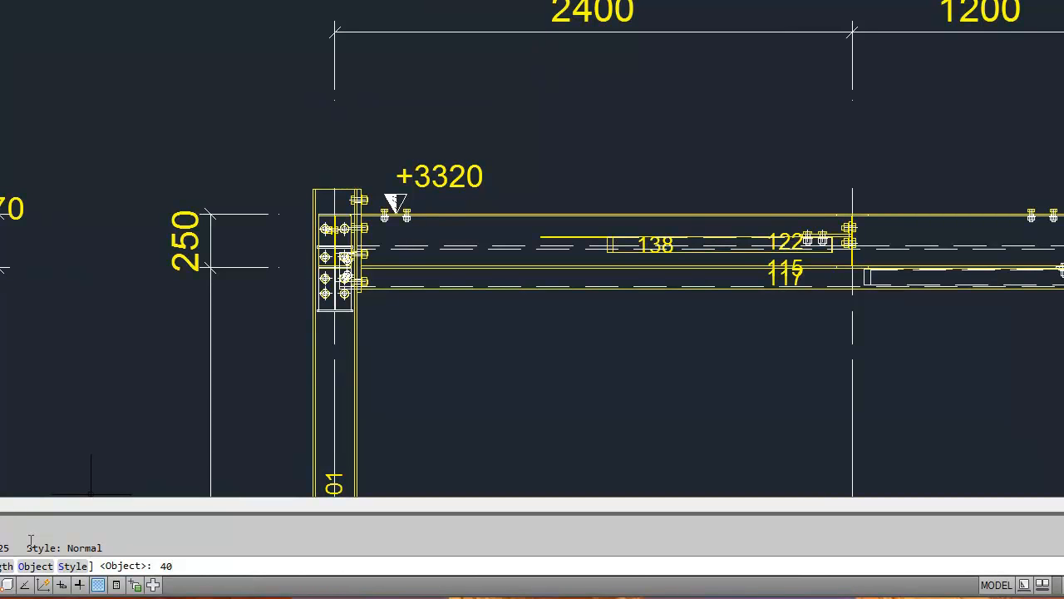
key("Escape")
key("Return")
key("Return")
type("40")
key("Return")
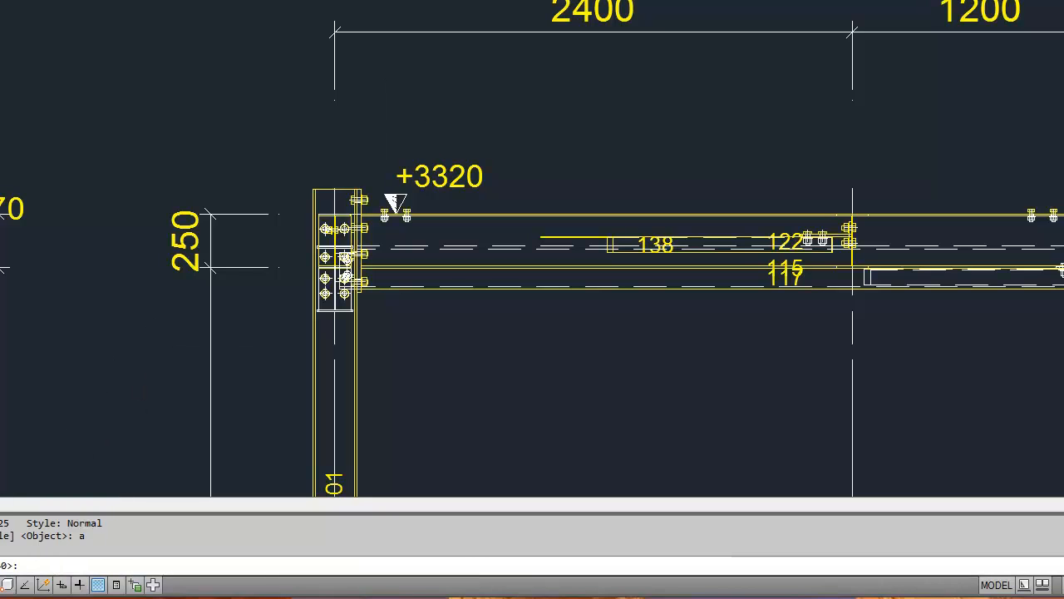
key("Return")
left_click(509, 7)
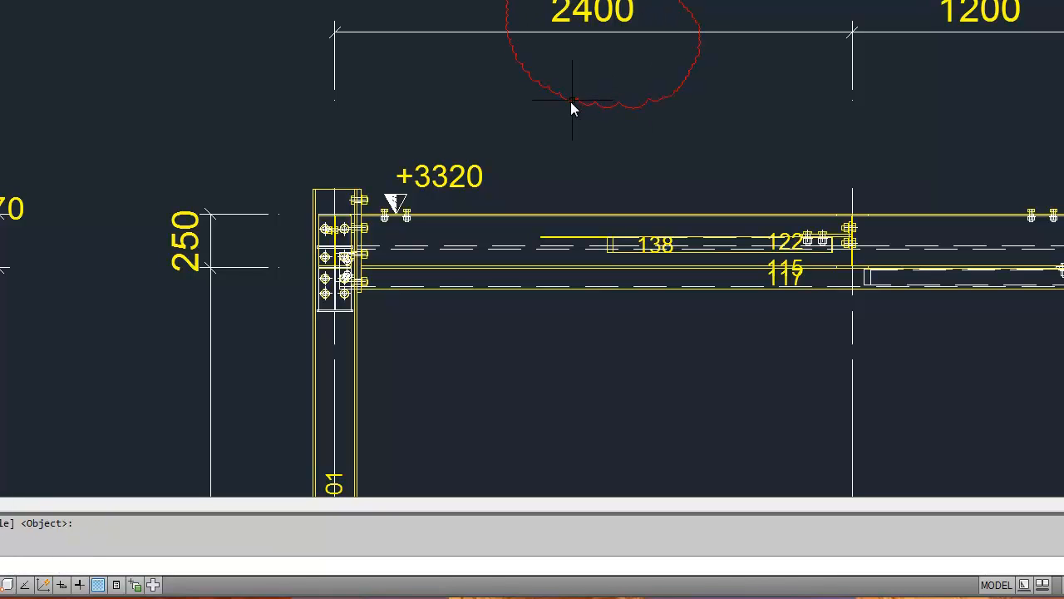
Set the revision cloud's minimum and maximum arc length to 40 and draw a cloud around the upper 1200 dimension of Model View R1_X__2.
key("Return")
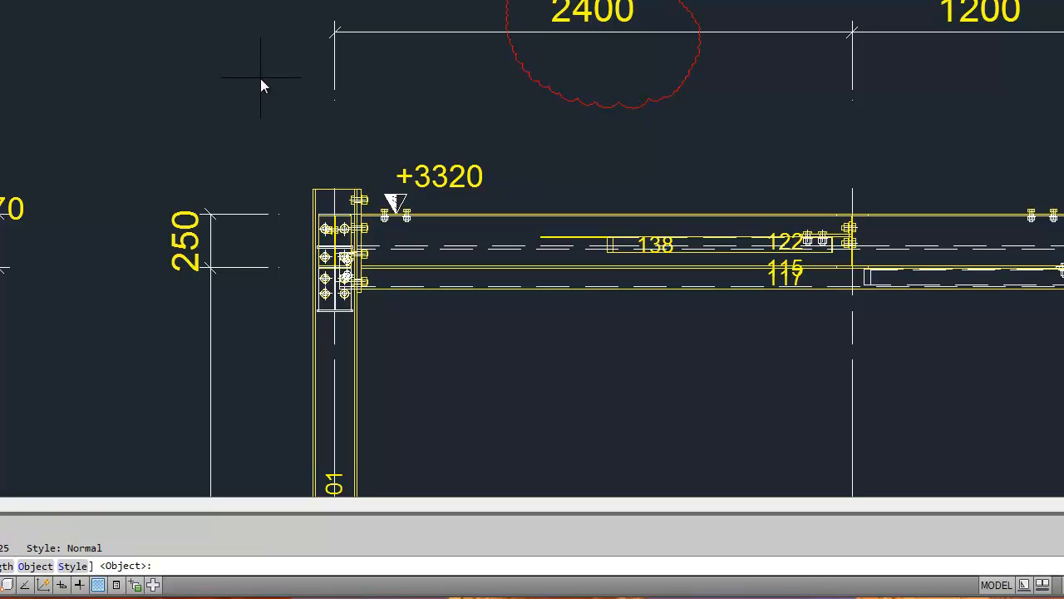
type("a")
key("Return")
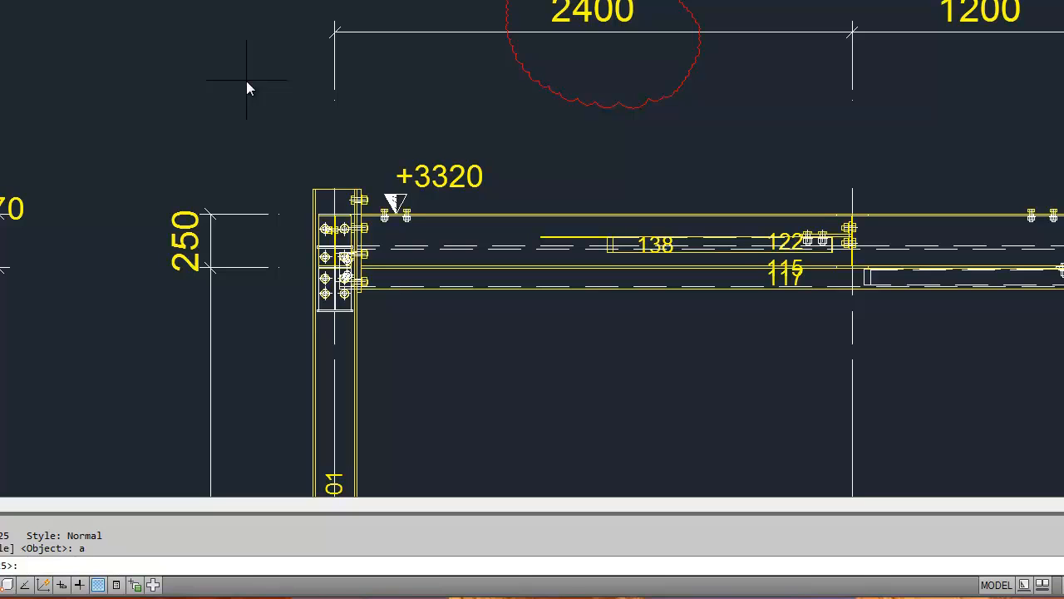
type("40")
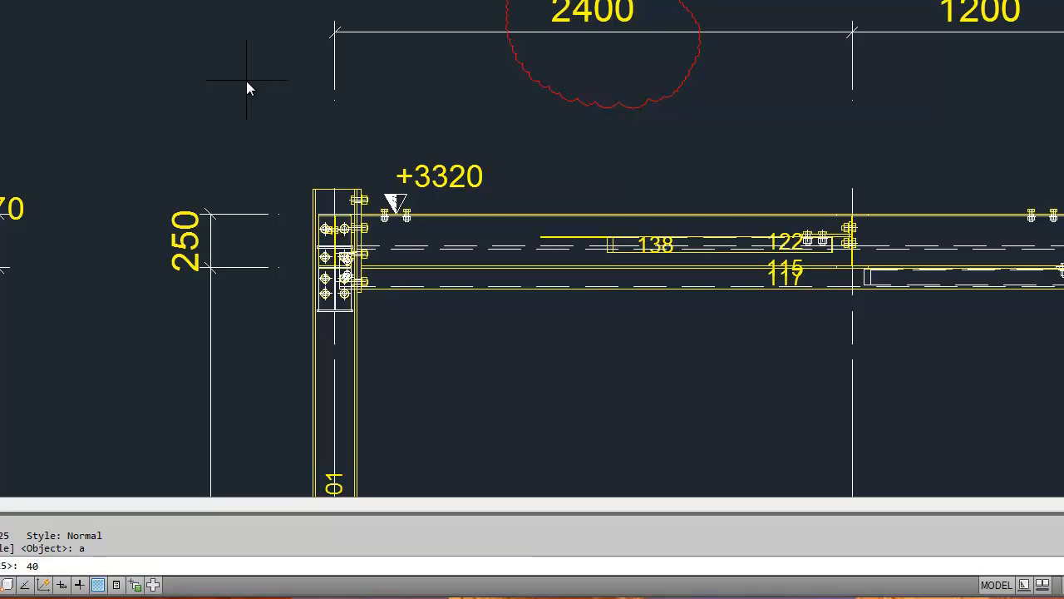
key("Return")
key("Return")
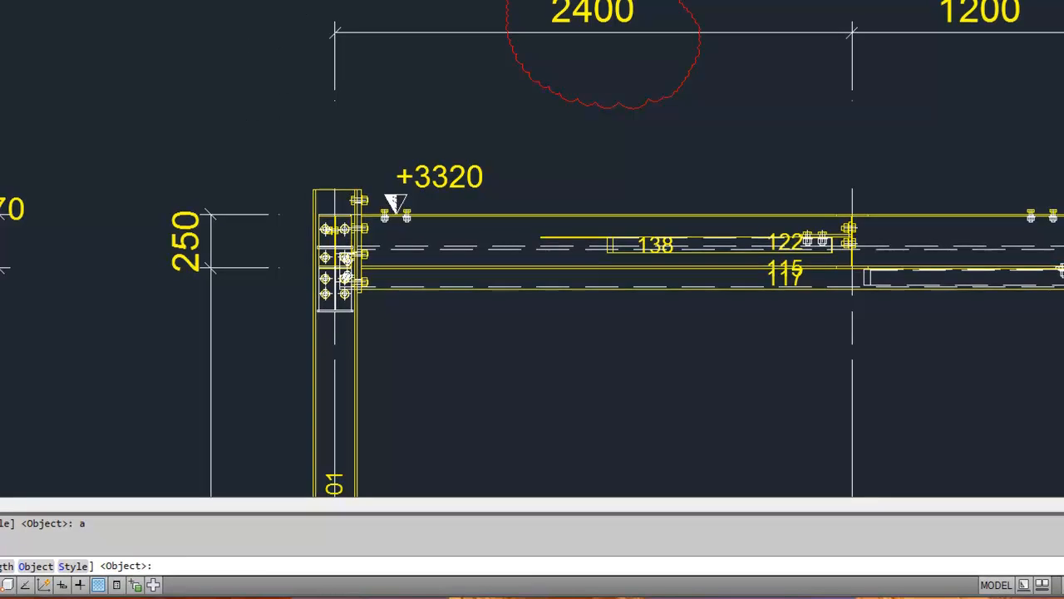
left_click(902, 78)
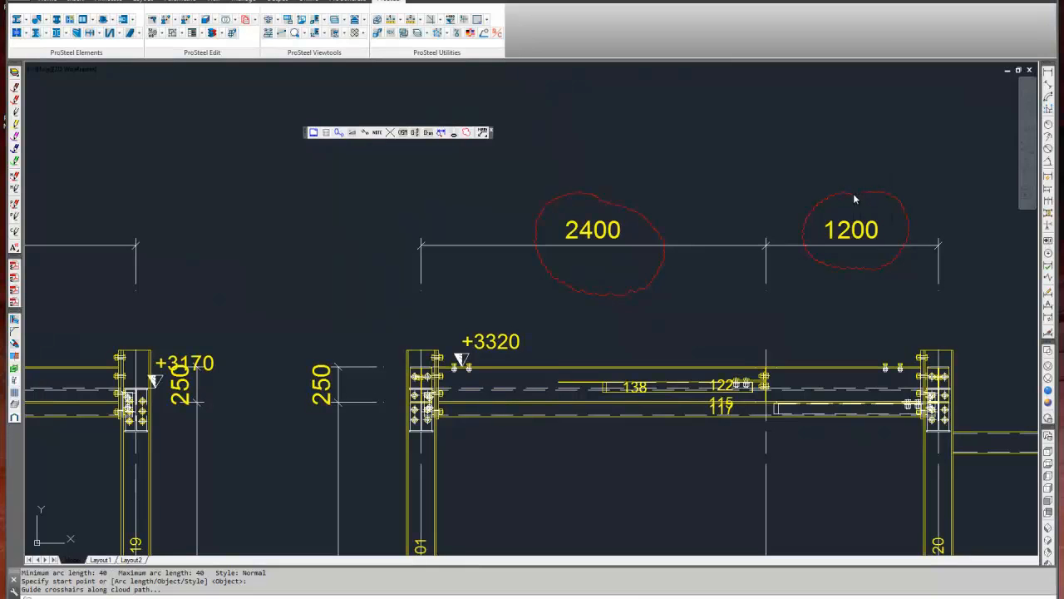
key("Escape")
Set the revision cloud's minimum and maximum arc length to 100.
key("Return")
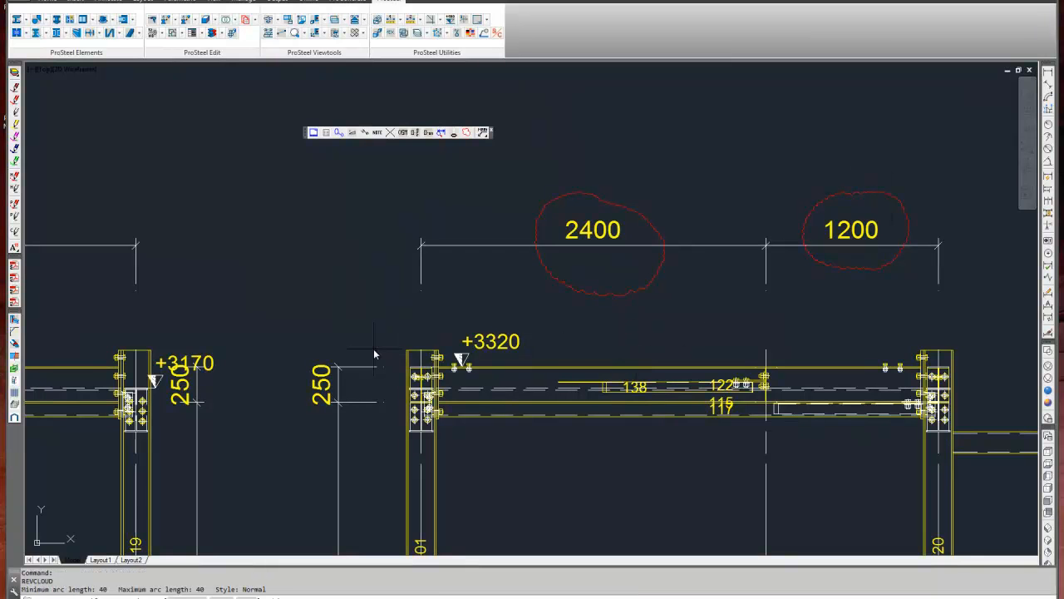
type("a")
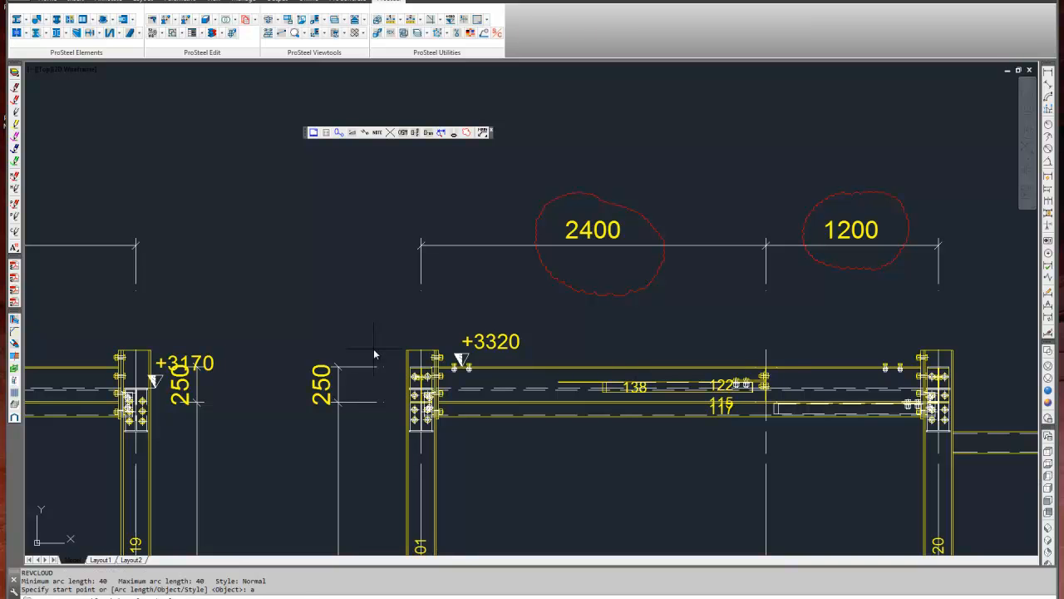
key("Return")
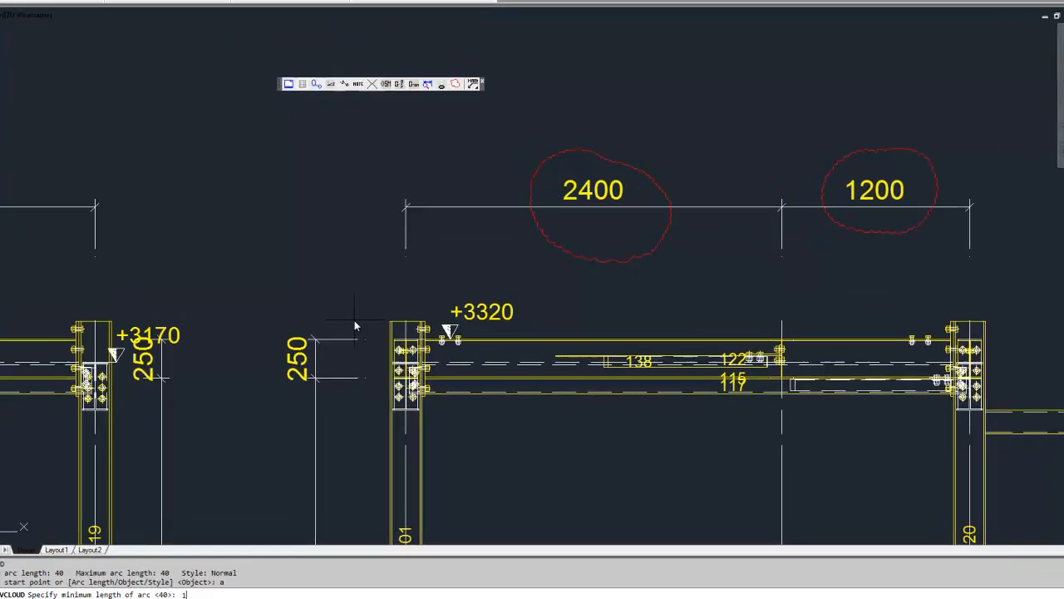
type("100")
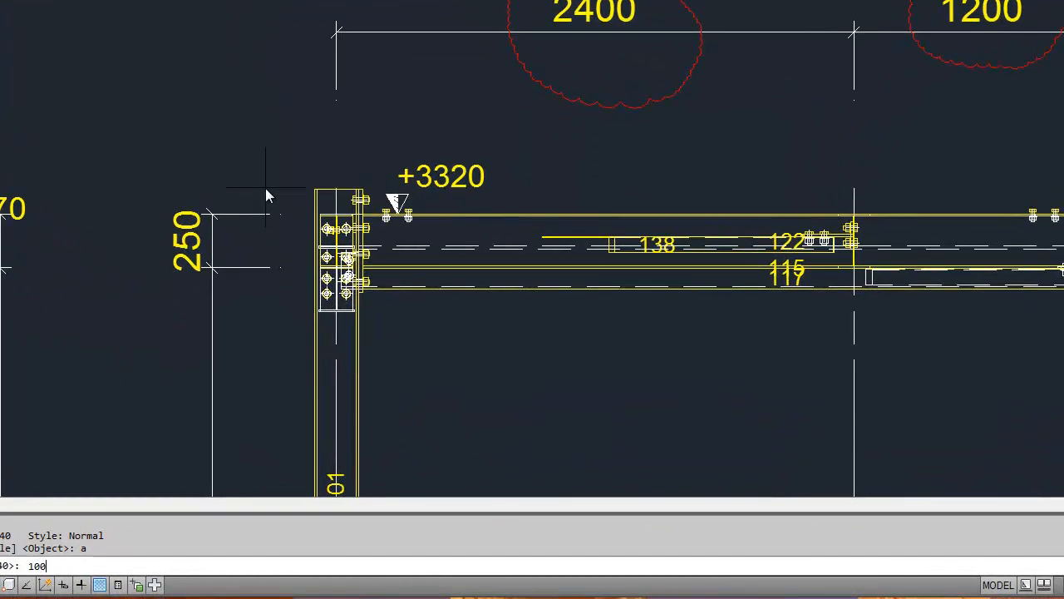
key("Return")
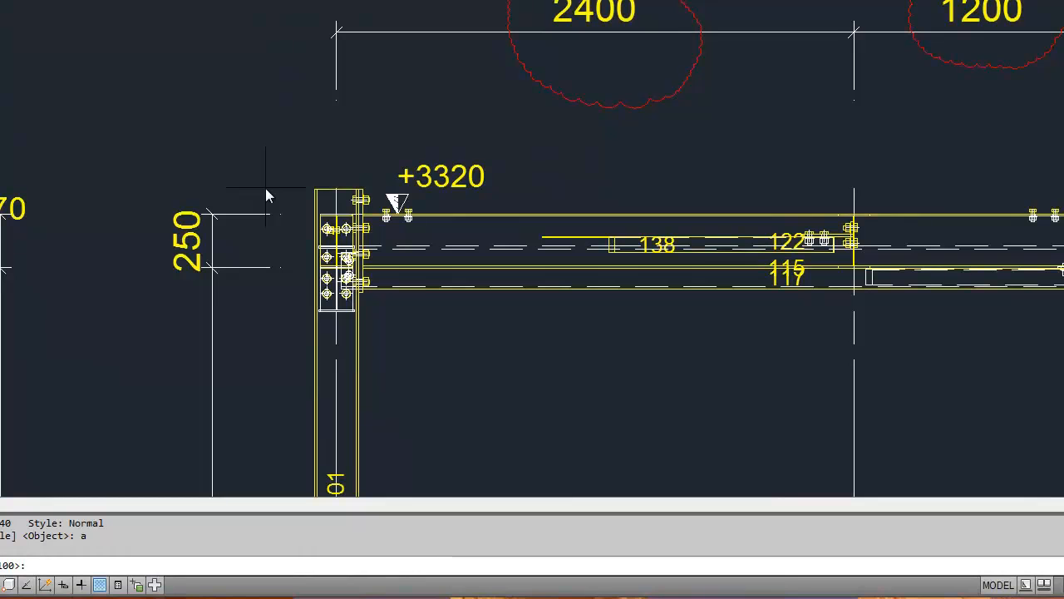
key("Return")
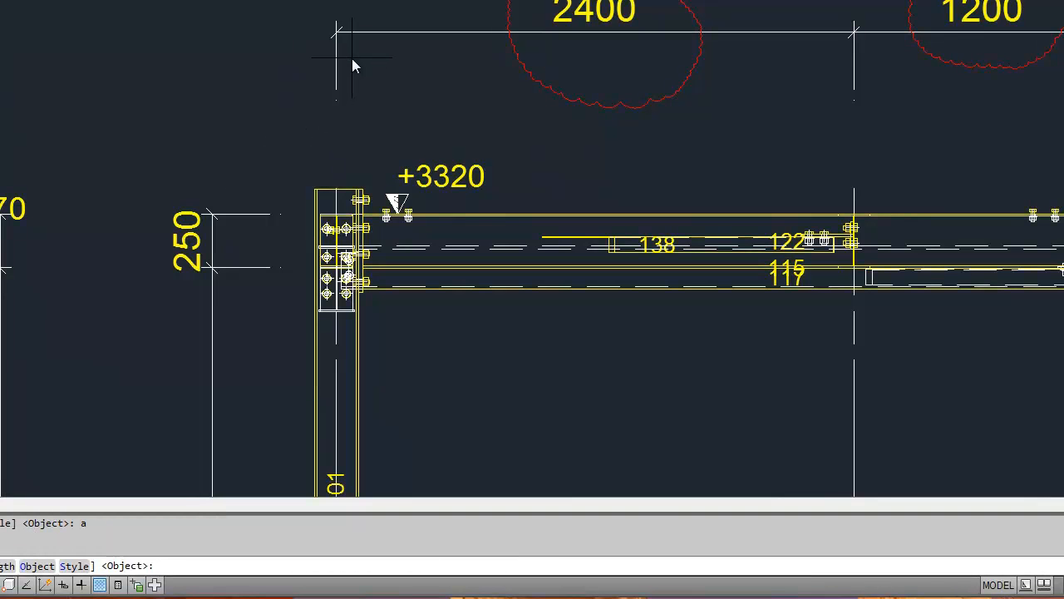
Draw a revision cloud around the 1900 dimension above the Model View R1_X__1 frame.
middle_click_drag(285, 111, 810, 136)
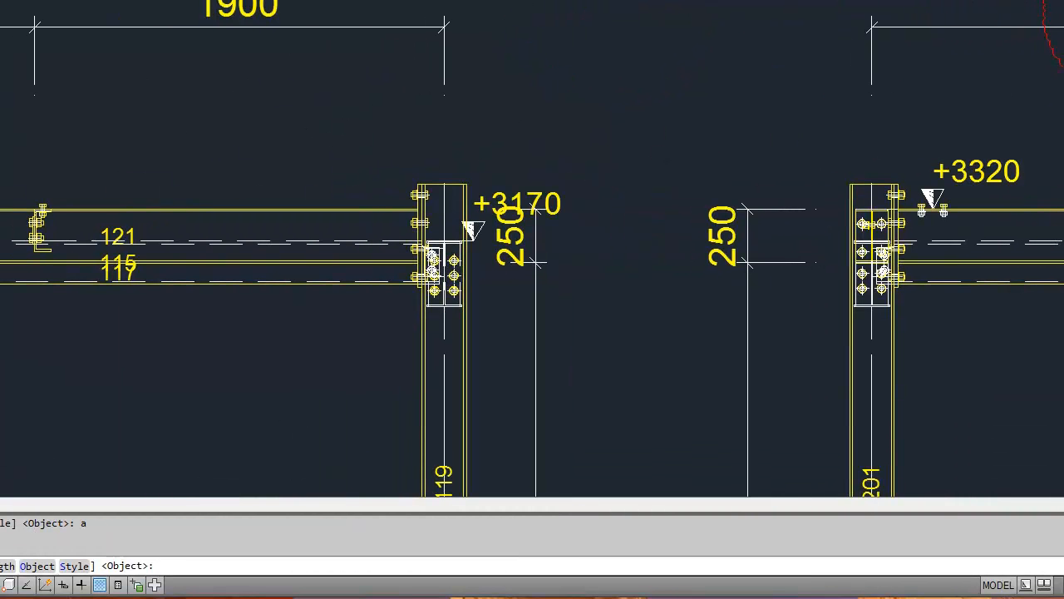
key("Escape")
key("Return")
left_click(208, 1)
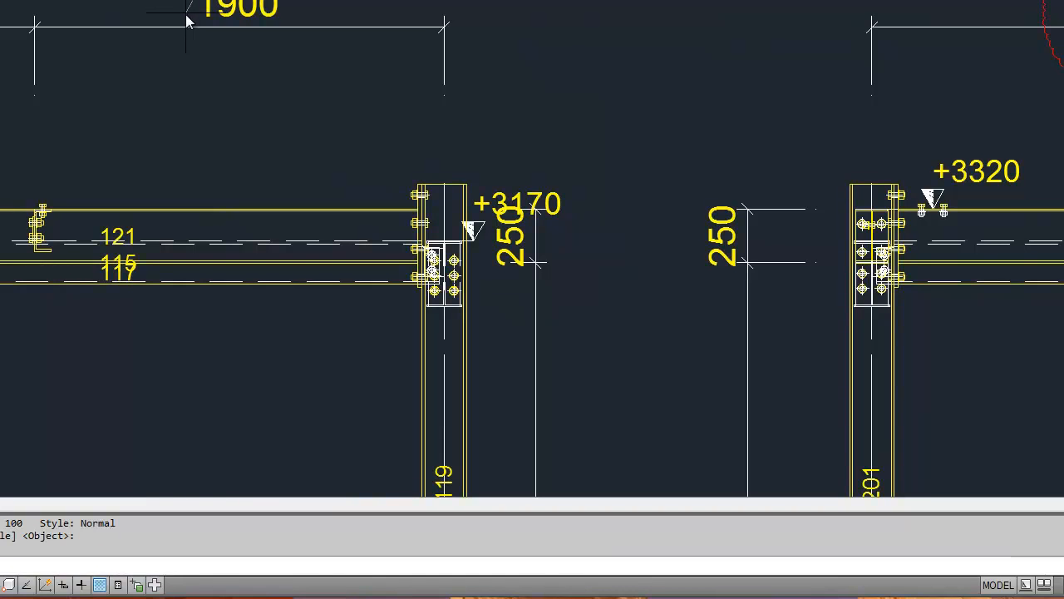
middle_click_drag(149, 127, 422, 125)
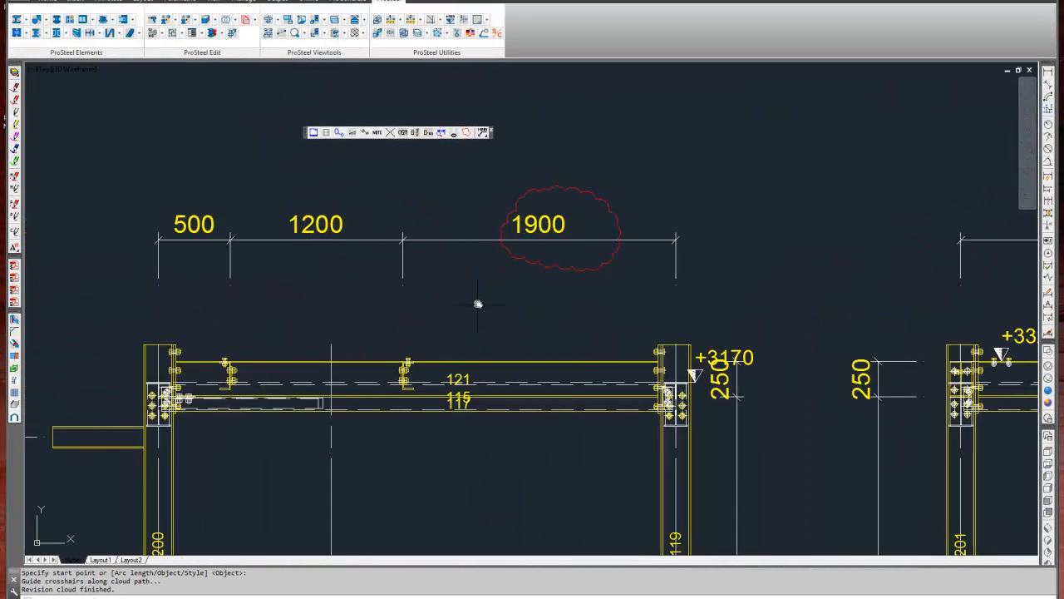
Draw a revision cloud around the 1200 dimension above the Model View R1_X__1 frame.
scroll(423, 125, "down", 2)
scroll(280, 263, "up", 2)
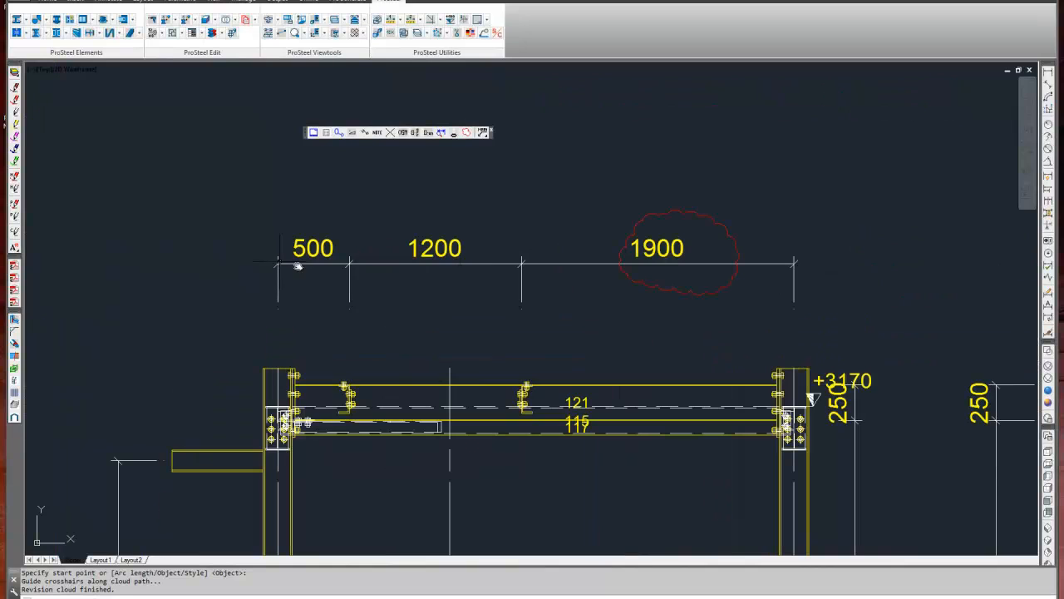
key("Return")
left_click(455, 223)
scroll(432, 263, "down", 1)
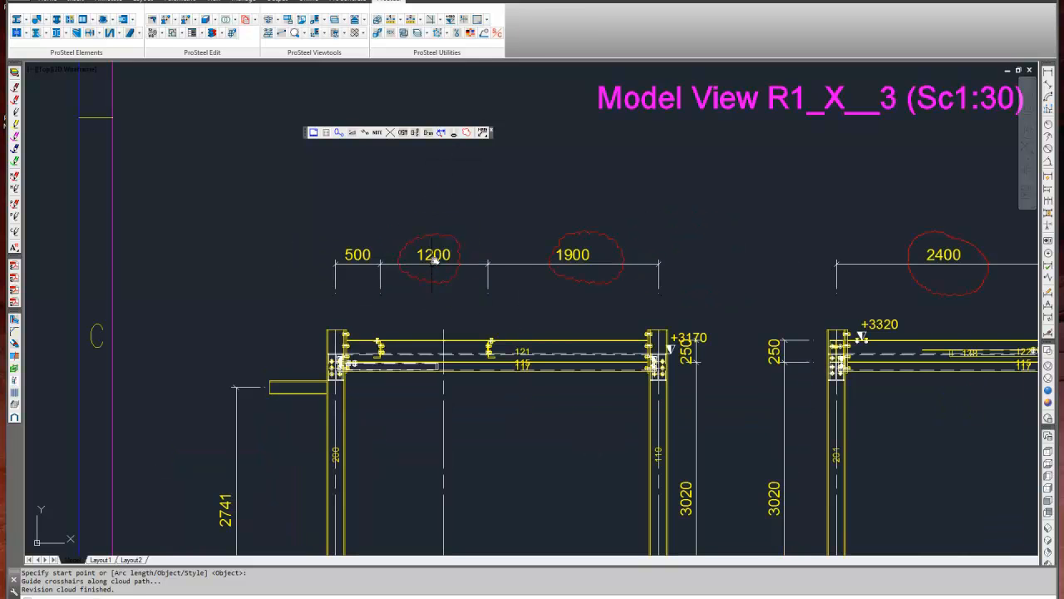
left_click(433, 236)
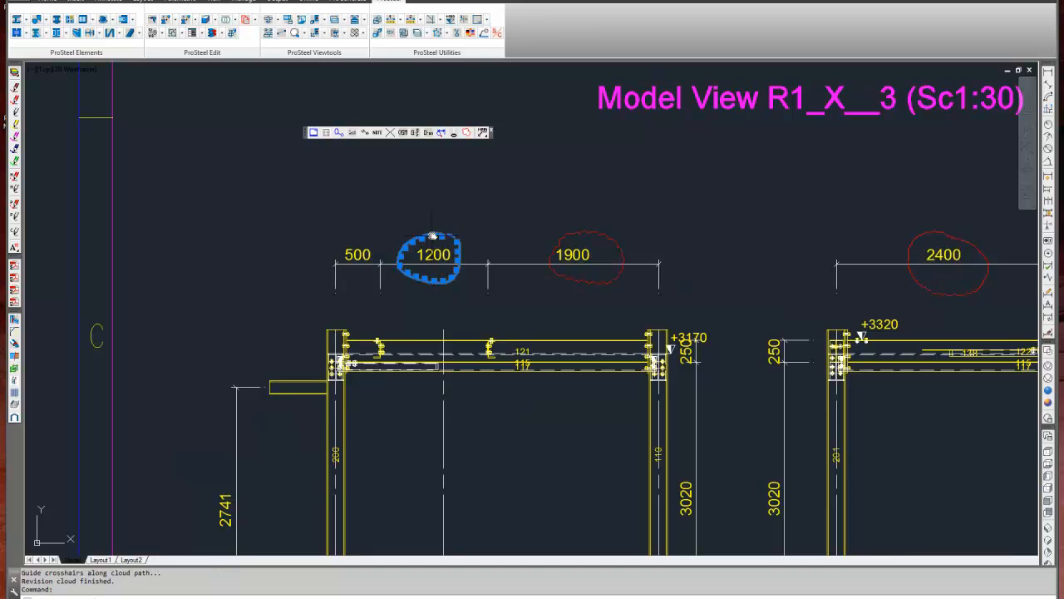
right_click(432, 236)
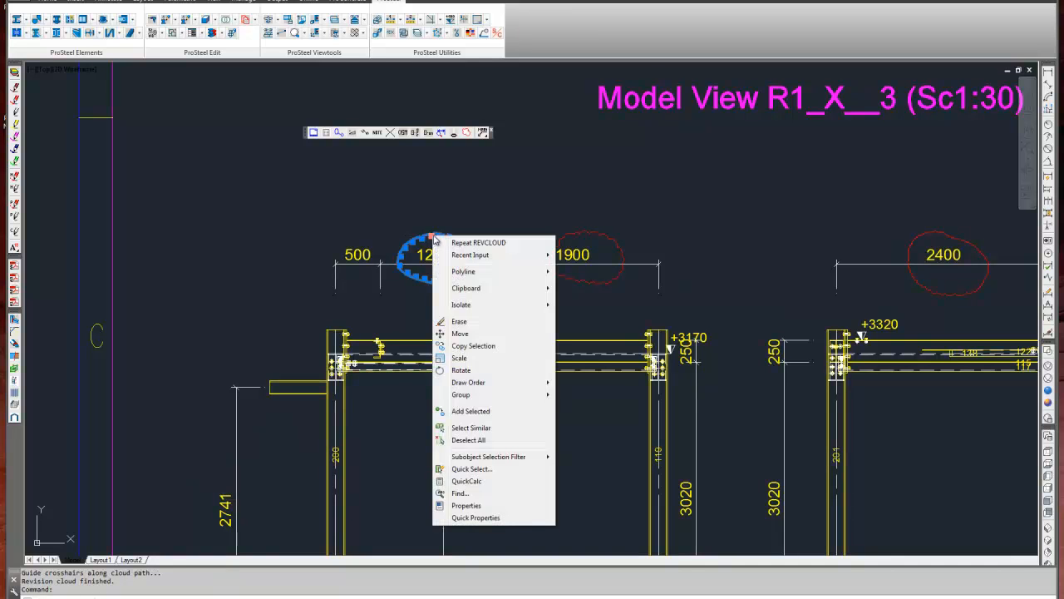
key("Escape")
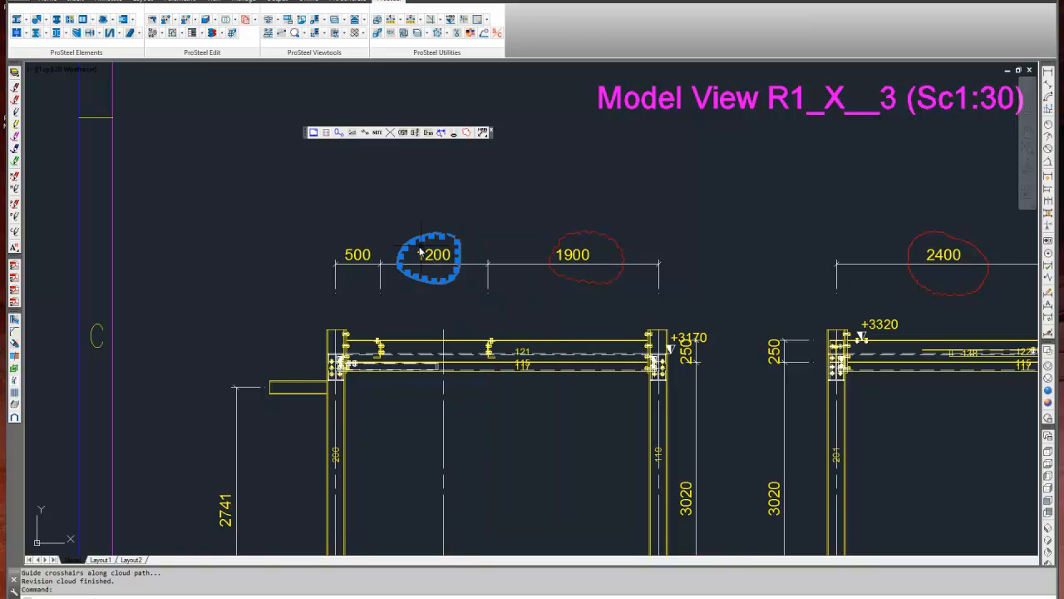
key("Escape")
left_click(306, 232)
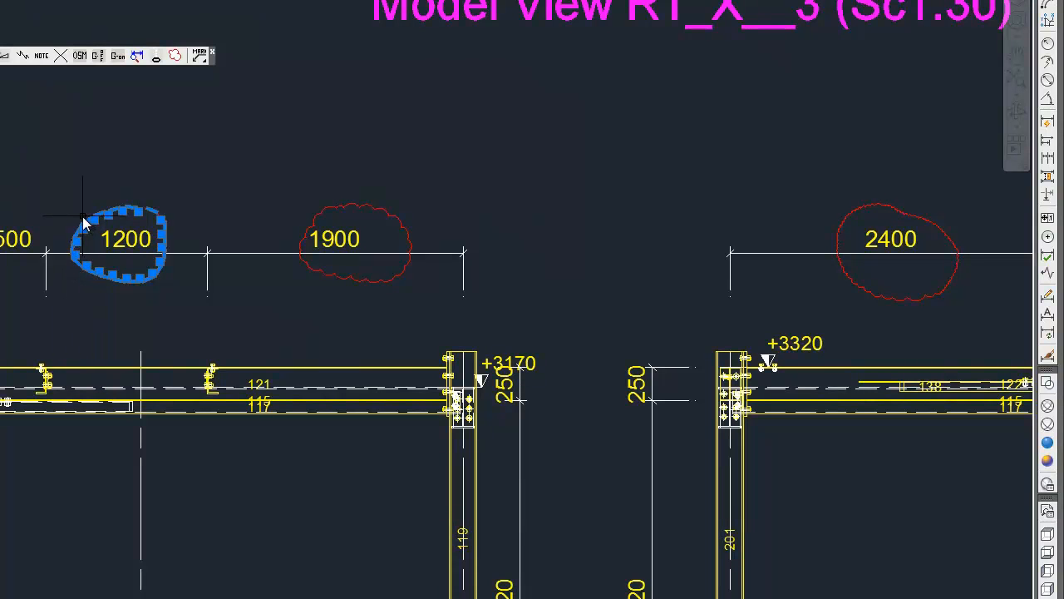
key("Escape")
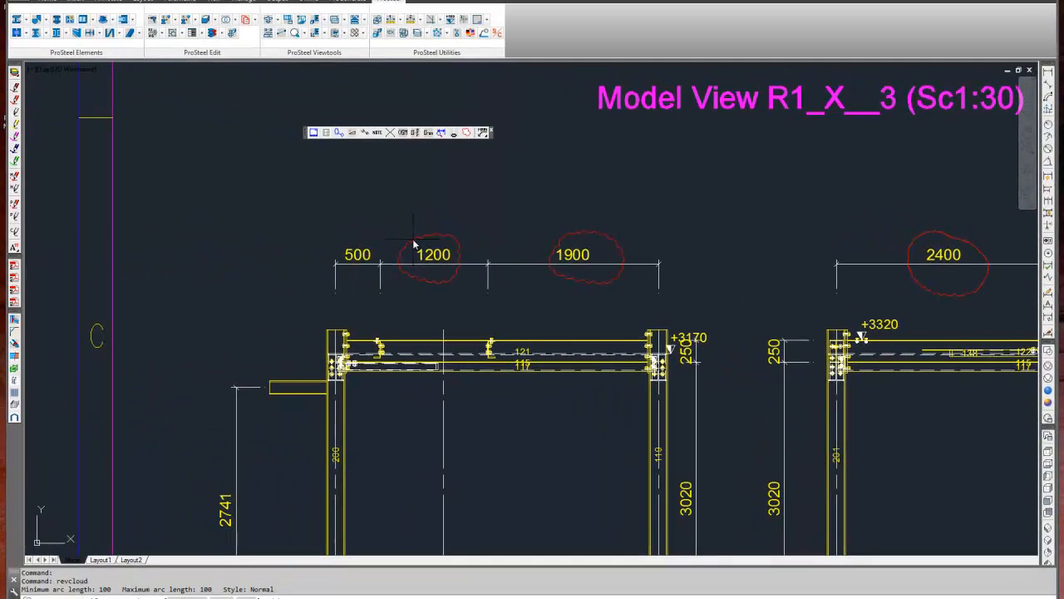
Reverse the arc direction of the cloud around the 1200 dimension with the revision cloud's Object option.
type("o")
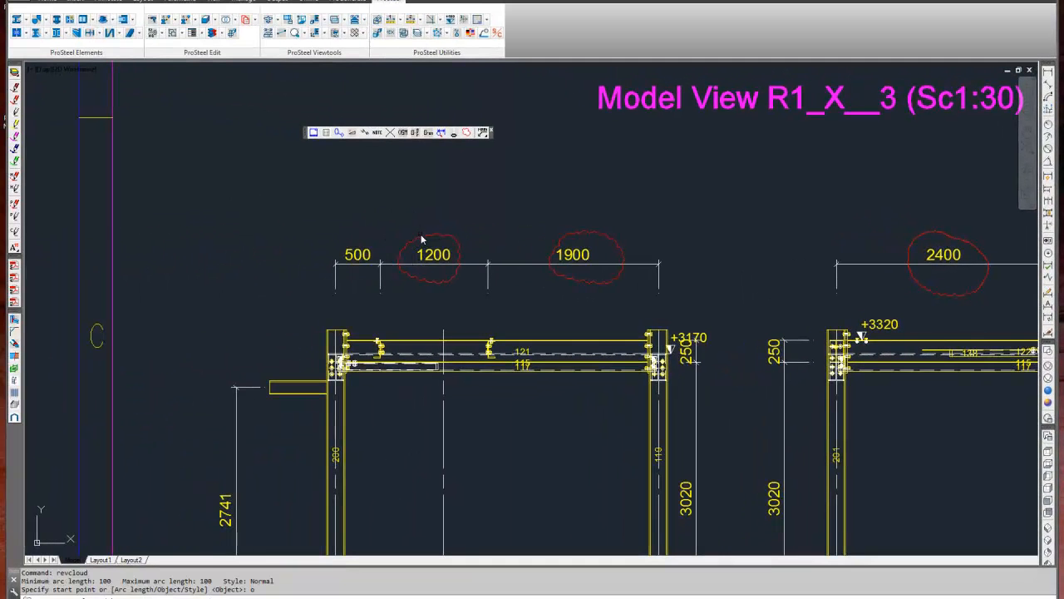
key("Return")
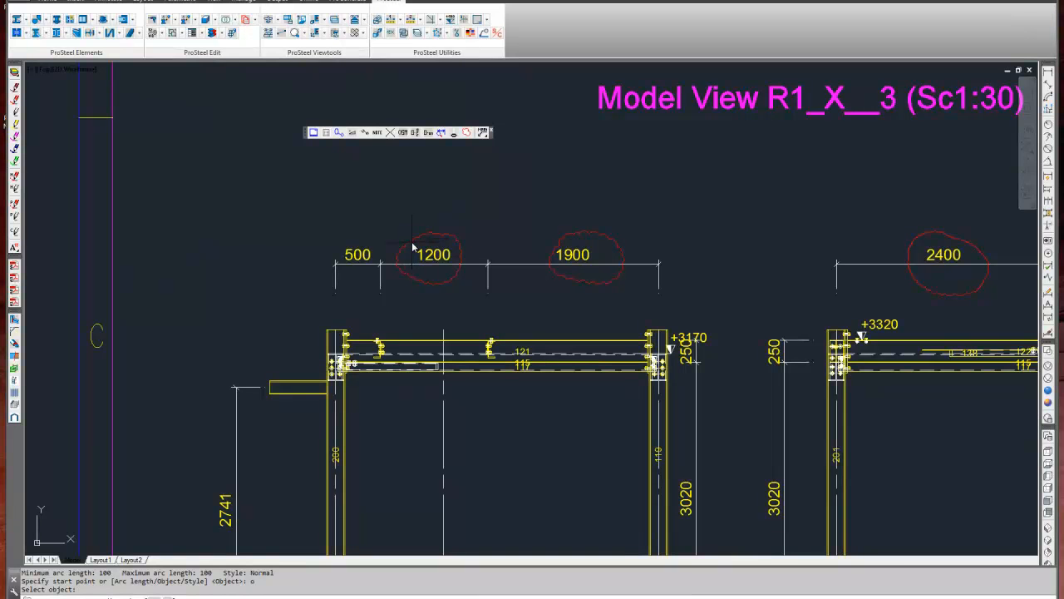
left_click(410, 247)
type("y")
key("Return")
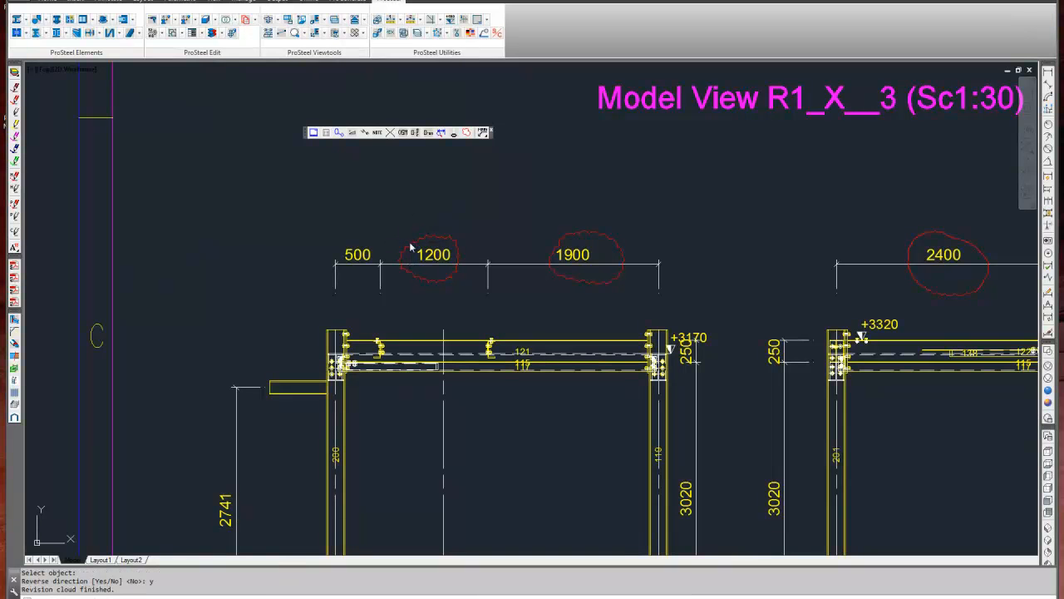
scroll(411, 247, "up", 5)
scroll(437, 245, "down", 3)
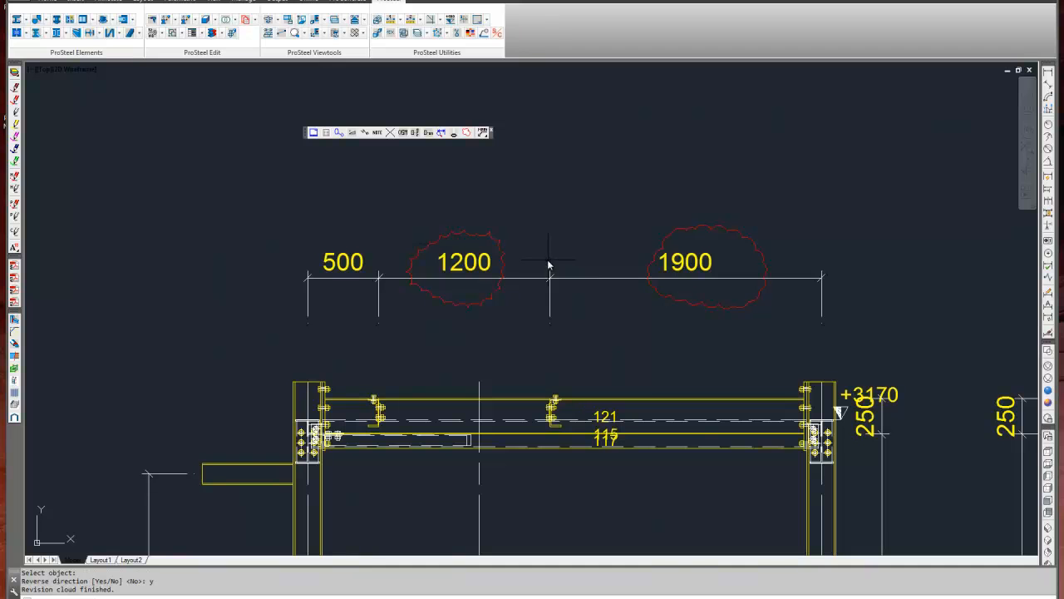
Erase all the revision clouds above the Model View R1_X__1 and R1_X__2 frames.
middle_click_drag(558, 257, 508, 245)
key("Escape")
scroll(491, 223, "down", 5)
middle_click_drag(518, 235, 454, 301)
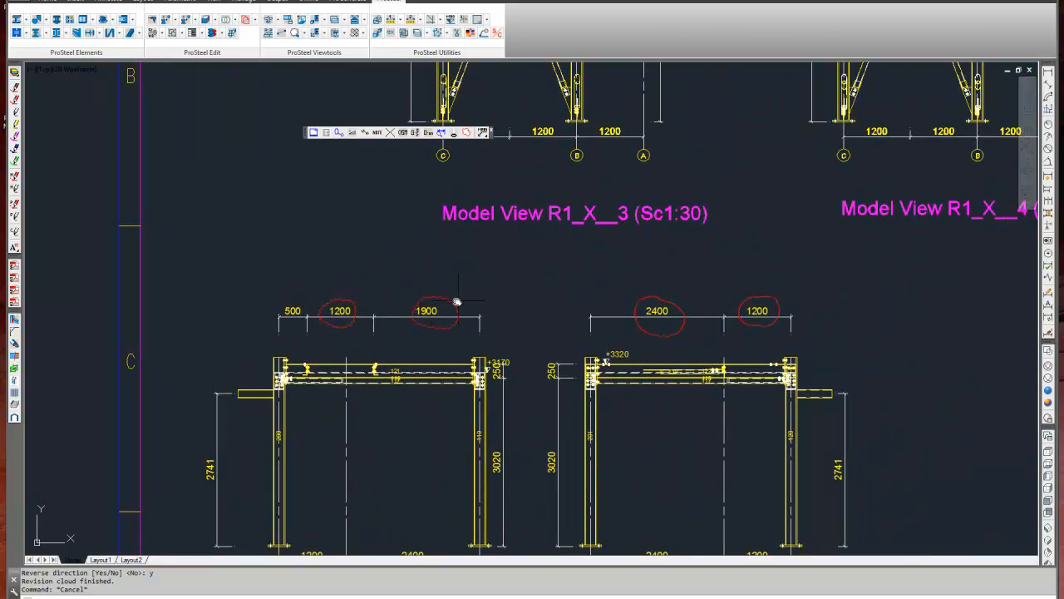
type("e")
key("Return")
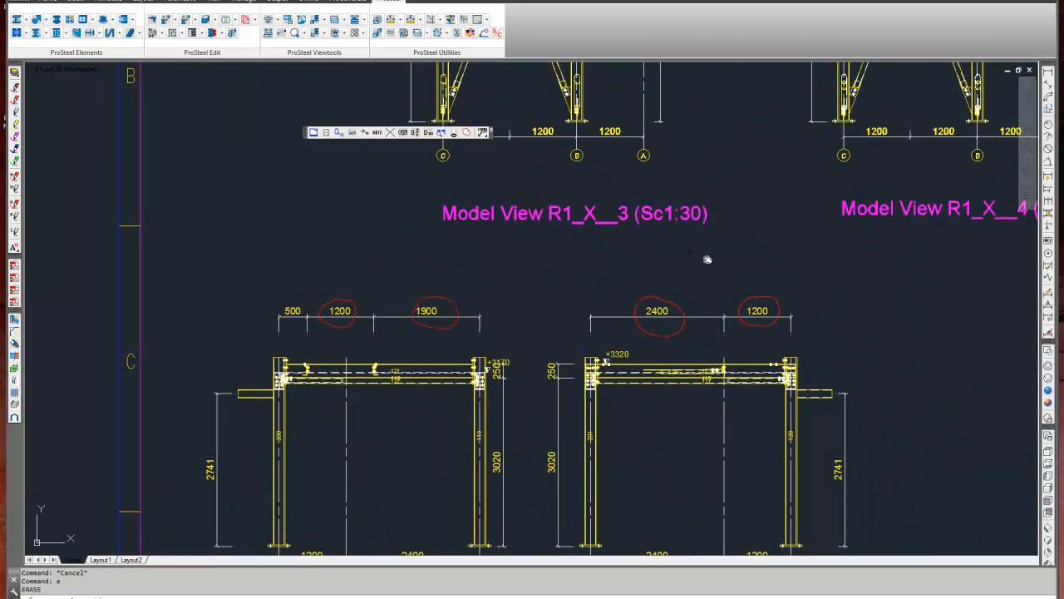
left_click(812, 283)
left_click(310, 306)
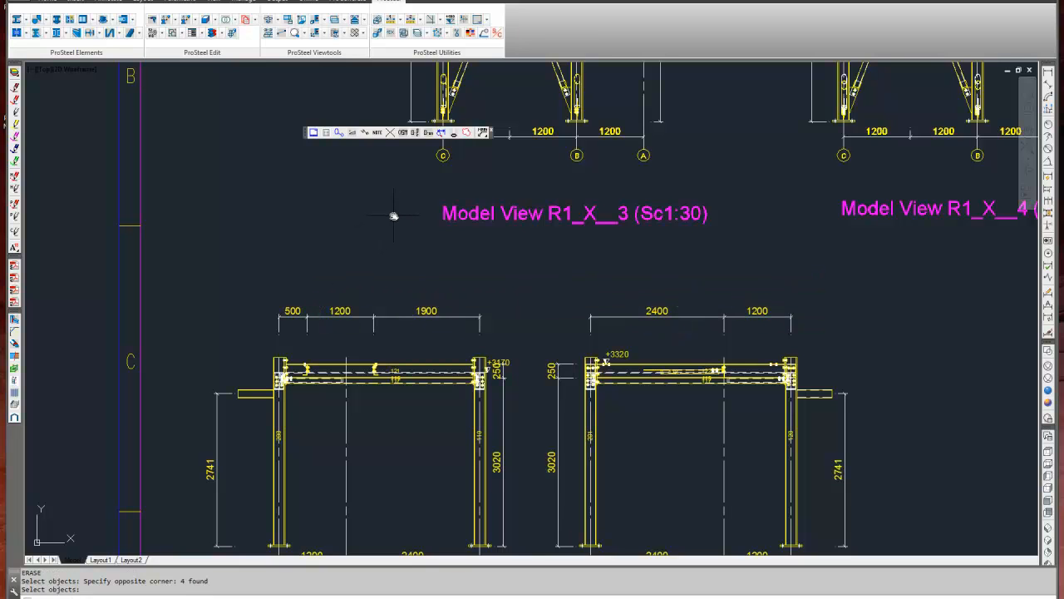
Draw a new revision cloud around the upper 1200 dimension of Model View R1_X__1 with the current arc length.
left_click(466, 137)
scroll(330, 321, "up", 2)
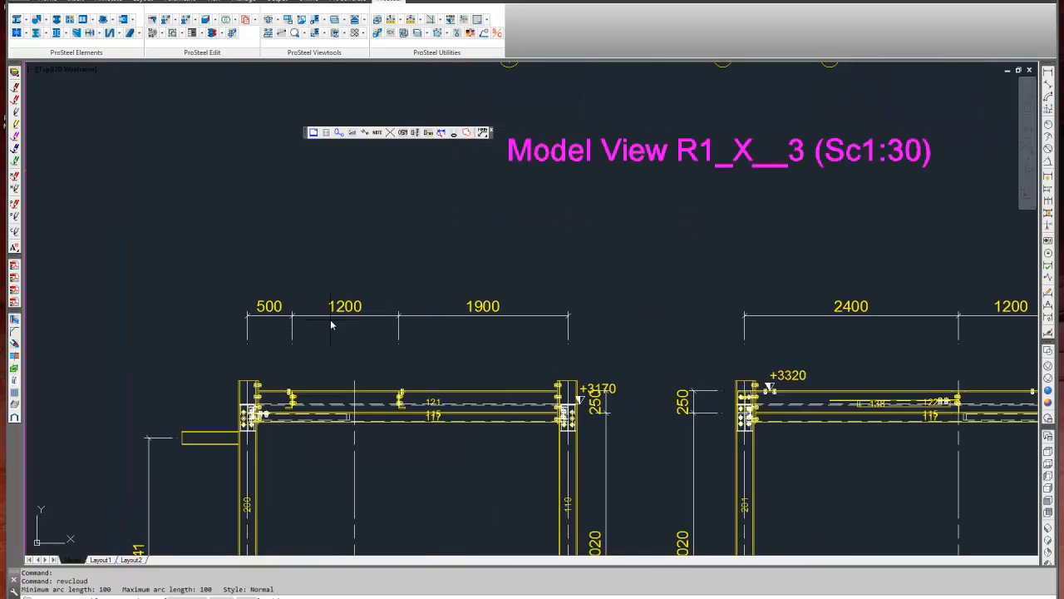
left_click(337, 281)
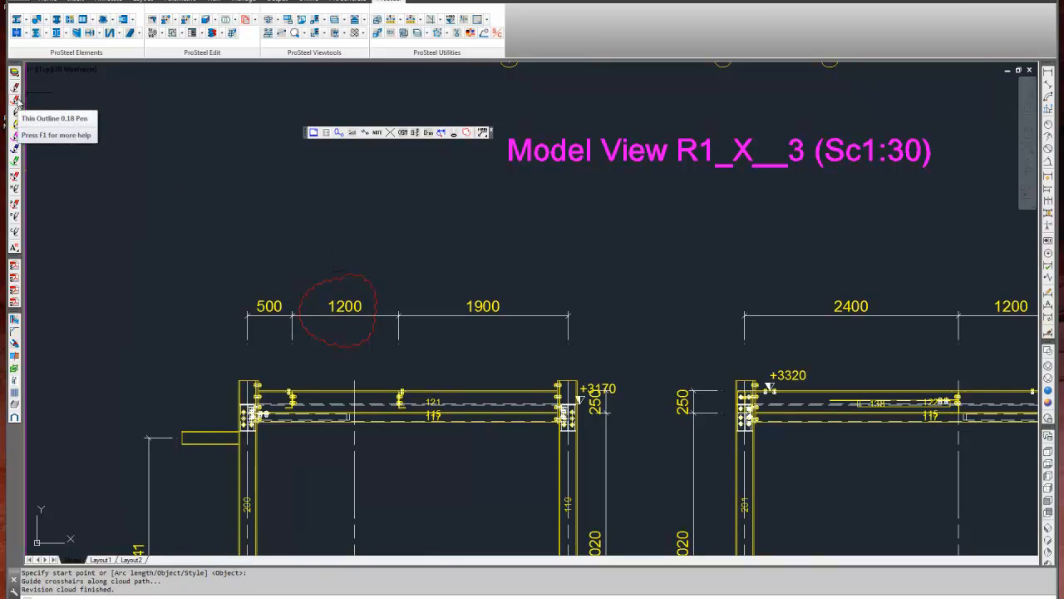
Draw a revision cloud around the 1900 dimension with minimum and maximum arc lengths of 150.
scroll(324, 311, "up", 2)
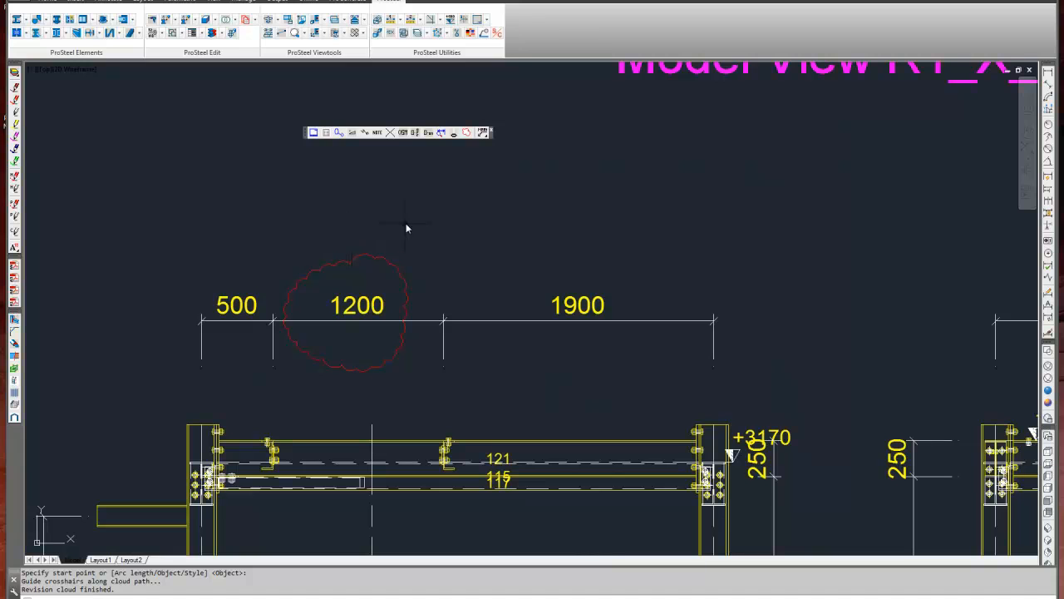
left_click(466, 133)
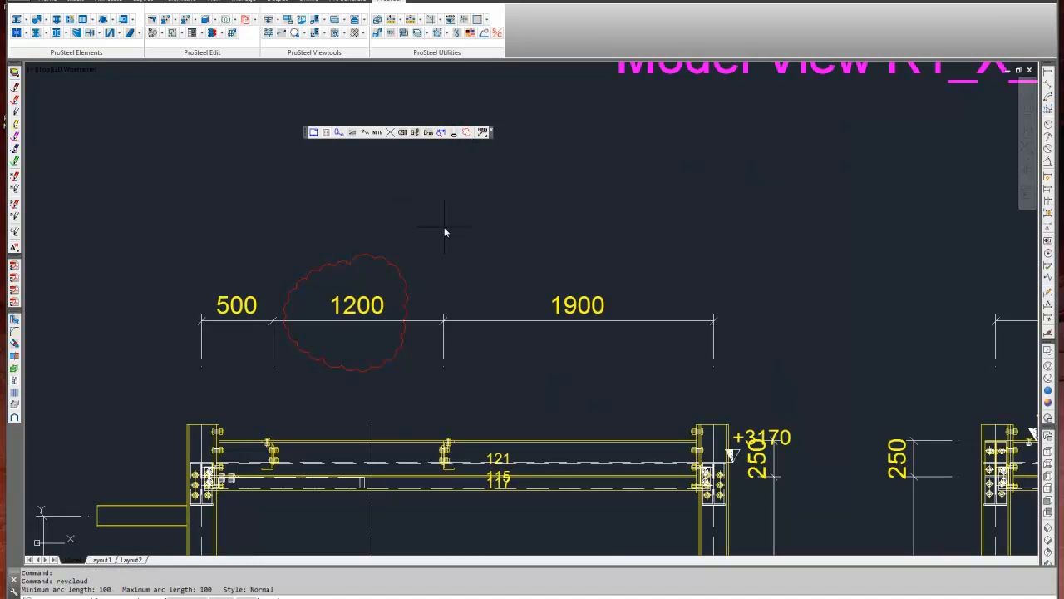
type("a")
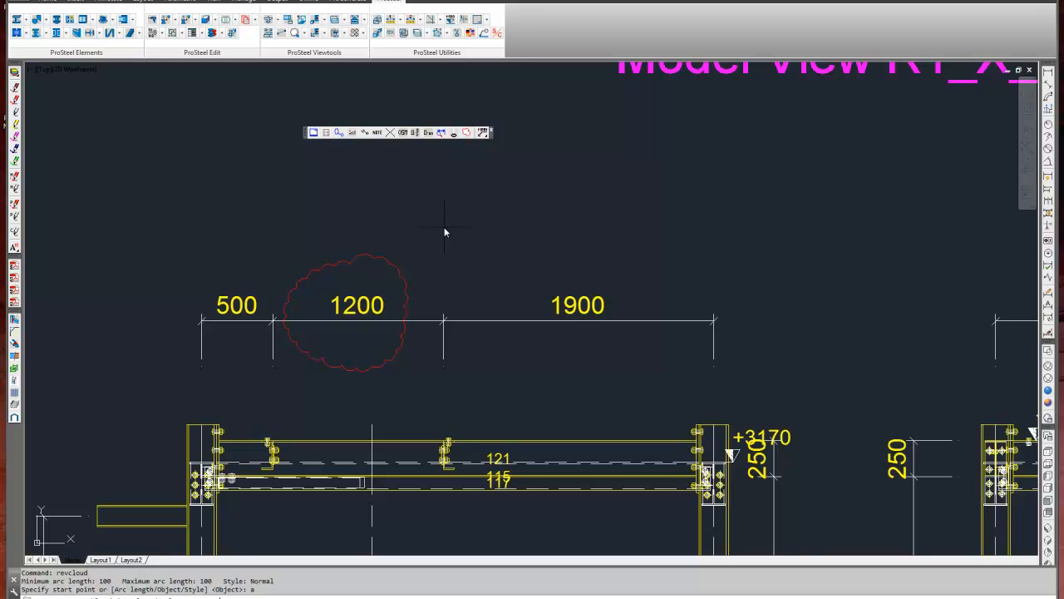
key("Return")
type("150")
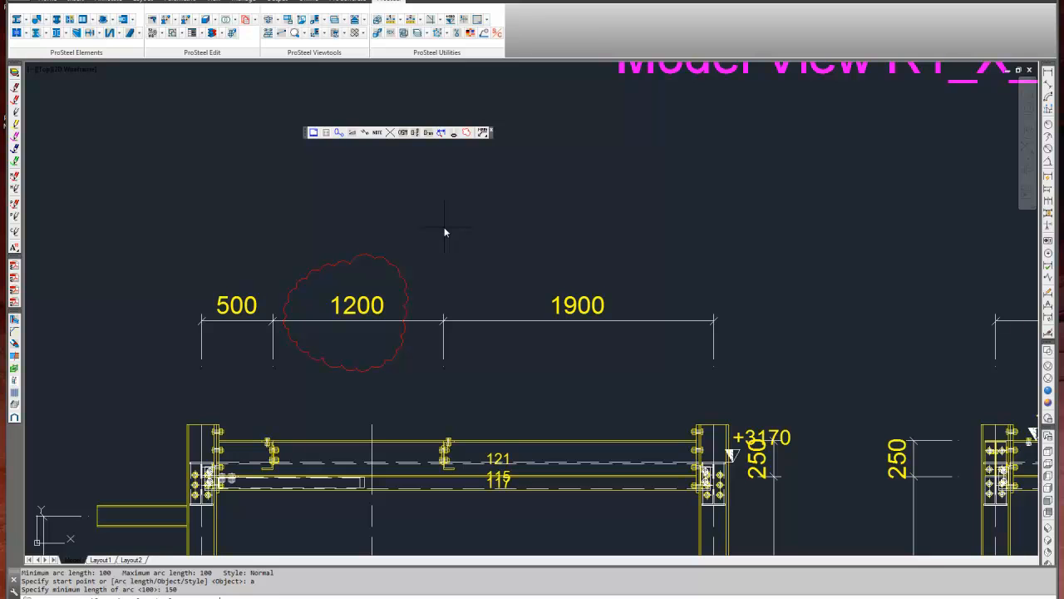
key("Return")
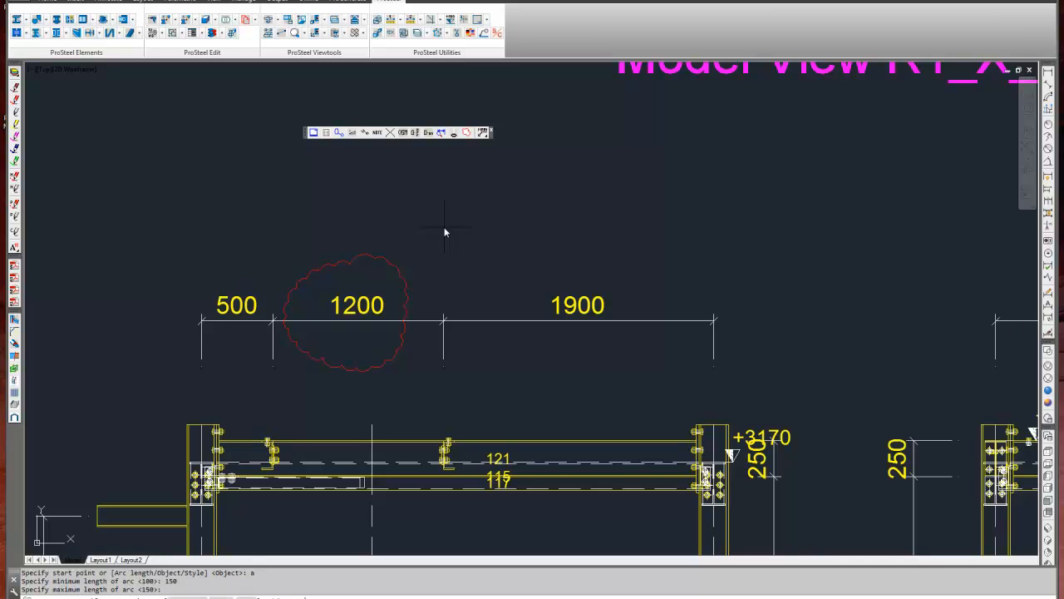
key("Return")
left_click(583, 254)
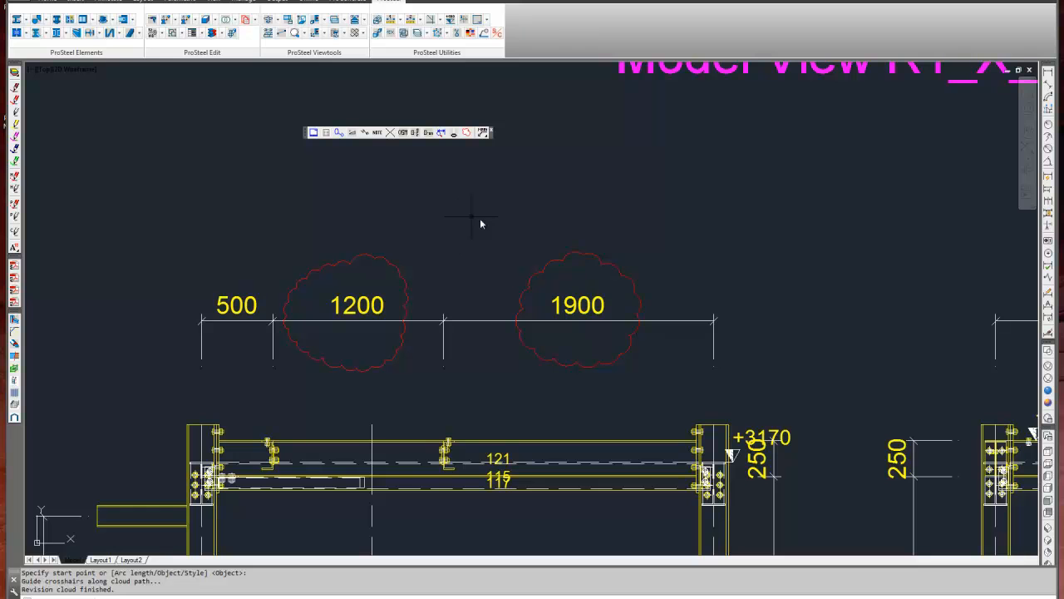
Reverse the arc direction of the cloud around the 1900 dimension with the revision cloud's Object option.
mouse_move(535, 241)
middle_mouse_down()
mouse_move(444, 221)
mouse_move(402, 225)
middle_mouse_up()
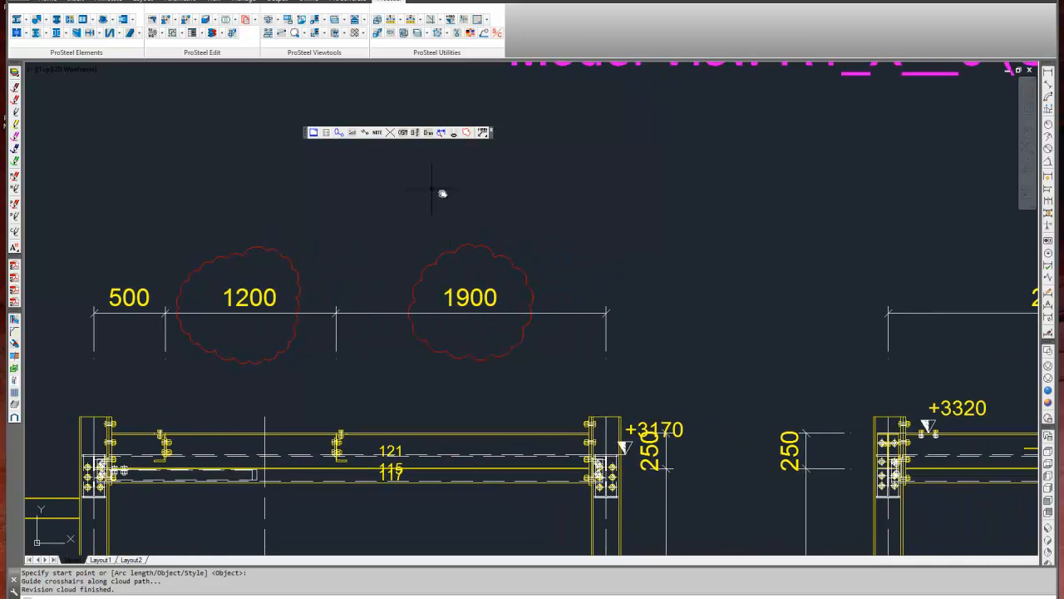
scroll(459, 292, "up", 2)
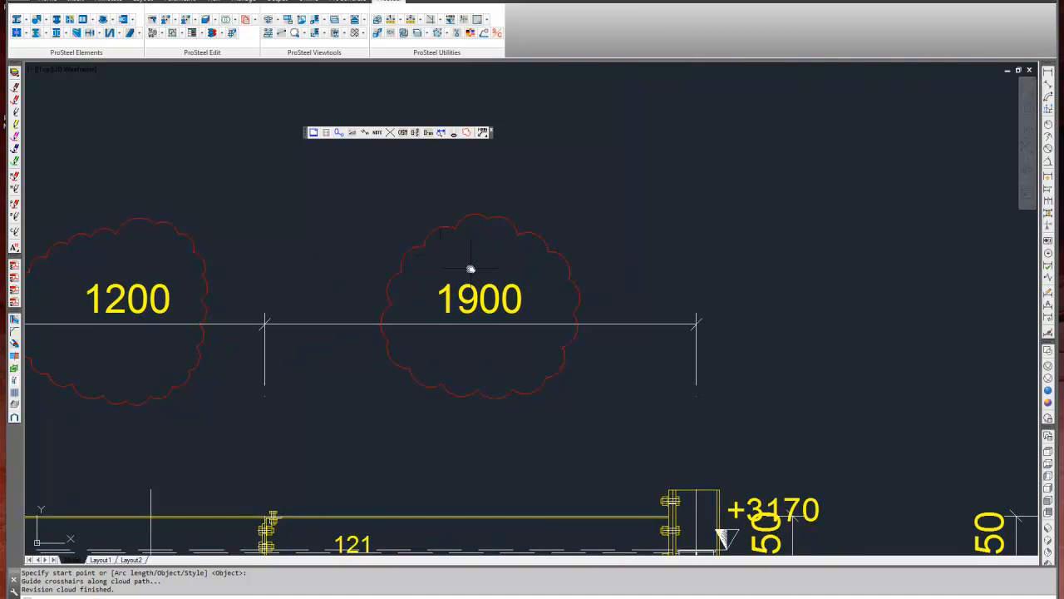
left_click(467, 134)
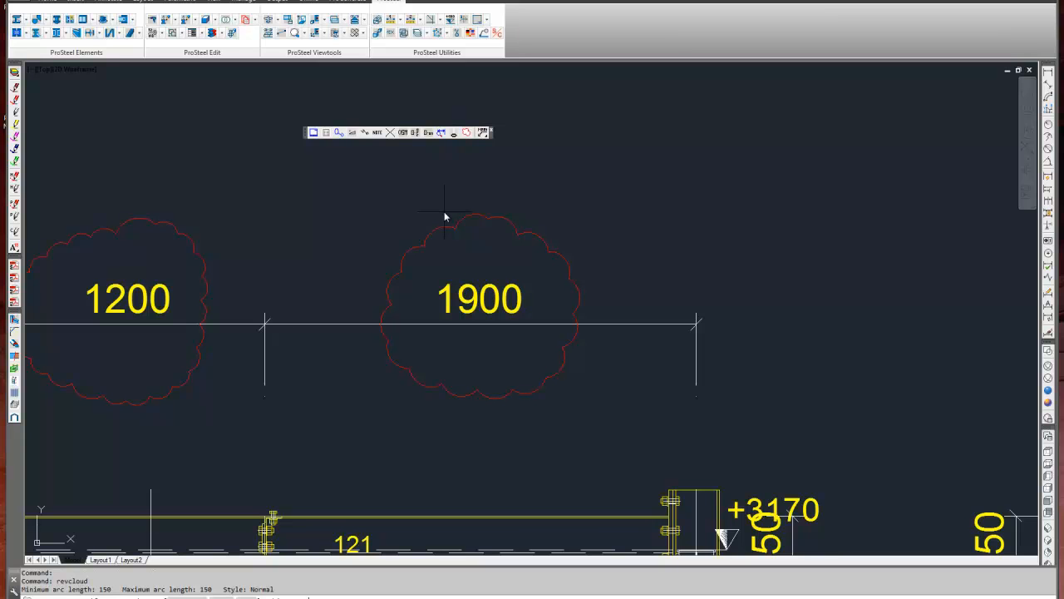
type("o")
key("Return")
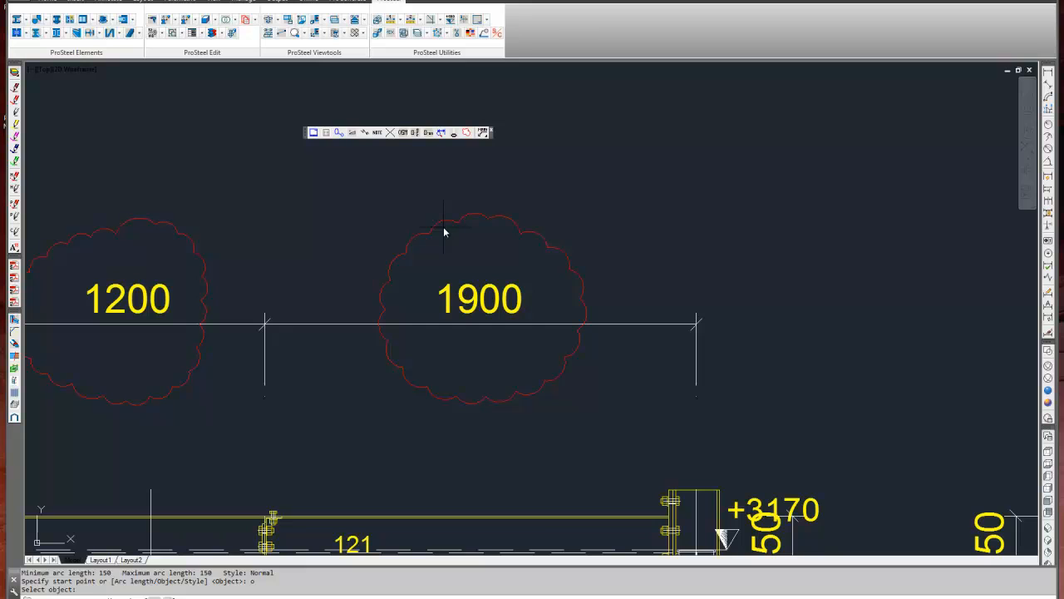
type("y")
key("Return")
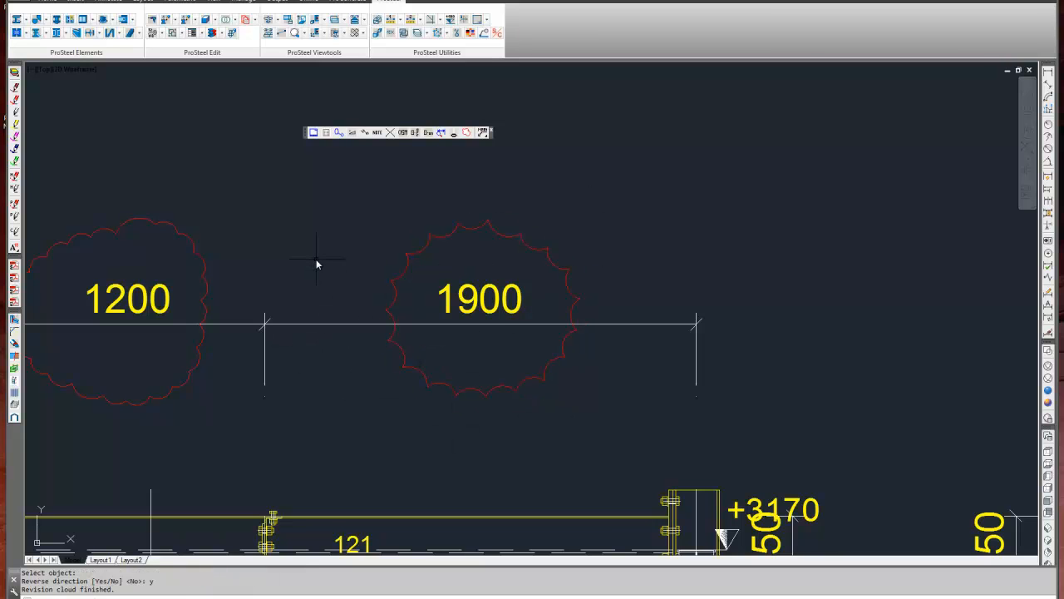
left_click(452, 238)
left_click(452, 239)
key("Escape")
left_click(212, 221)
left_click(167, 251)
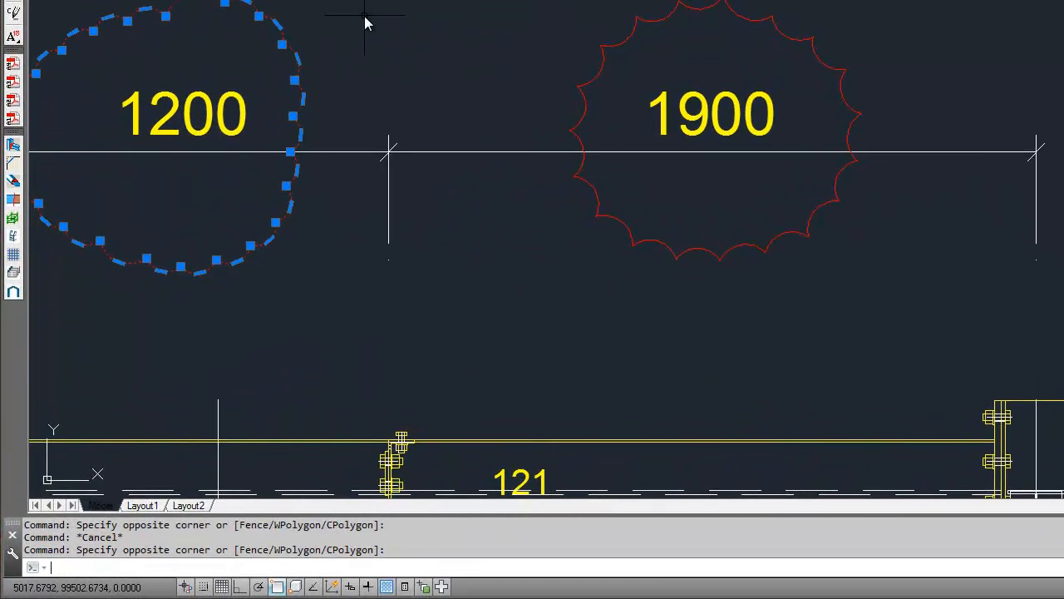
key("Escape")
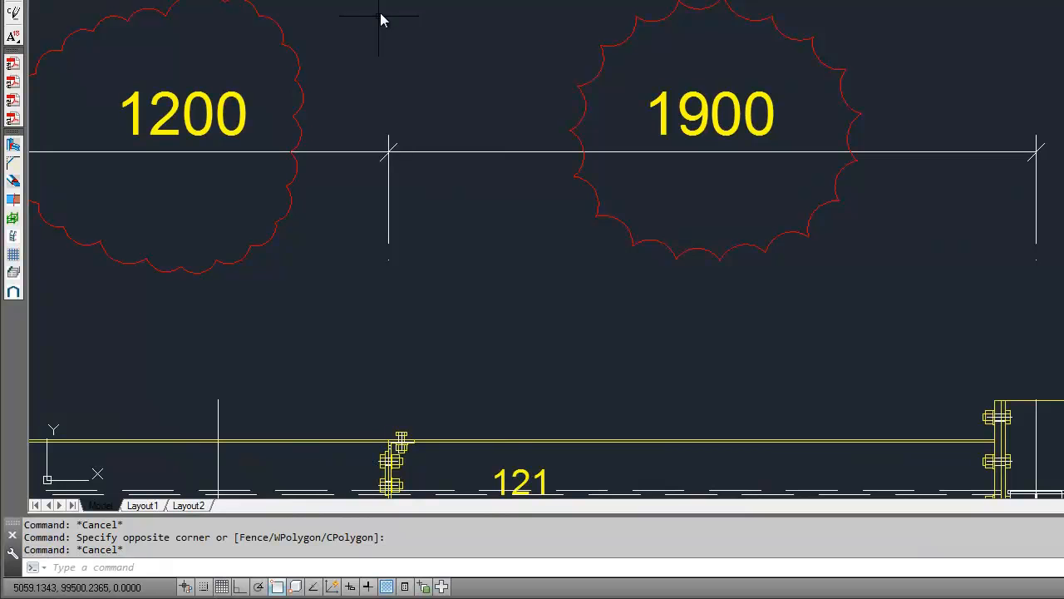
left_click(293, 44)
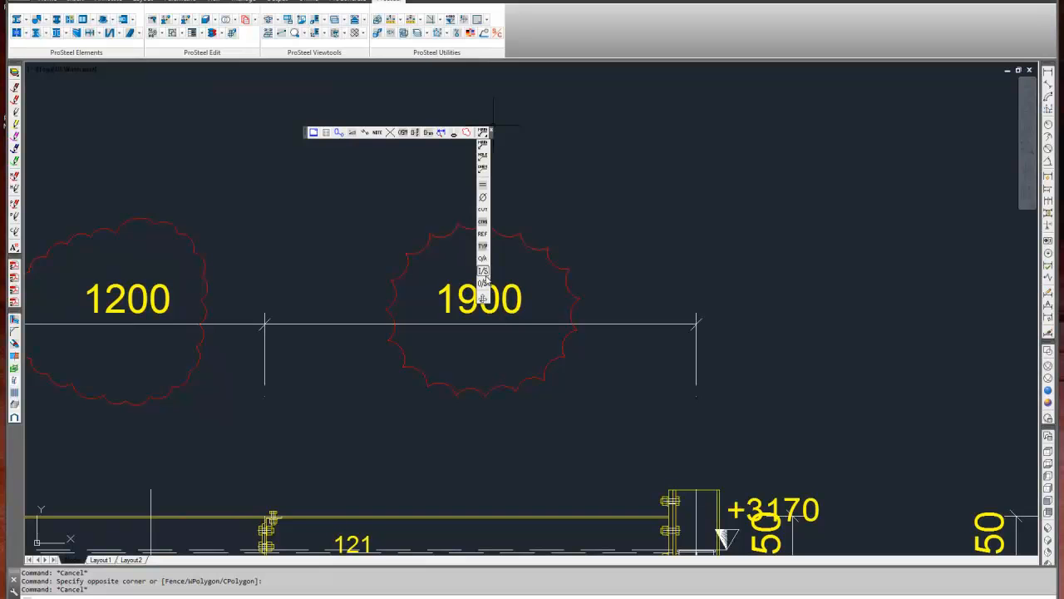
Add the O/A suffix to the 2400 dimension along the top of the Model View R1_X__4 frame.
left_click(483, 258)
scroll(544, 327, "down", 6)
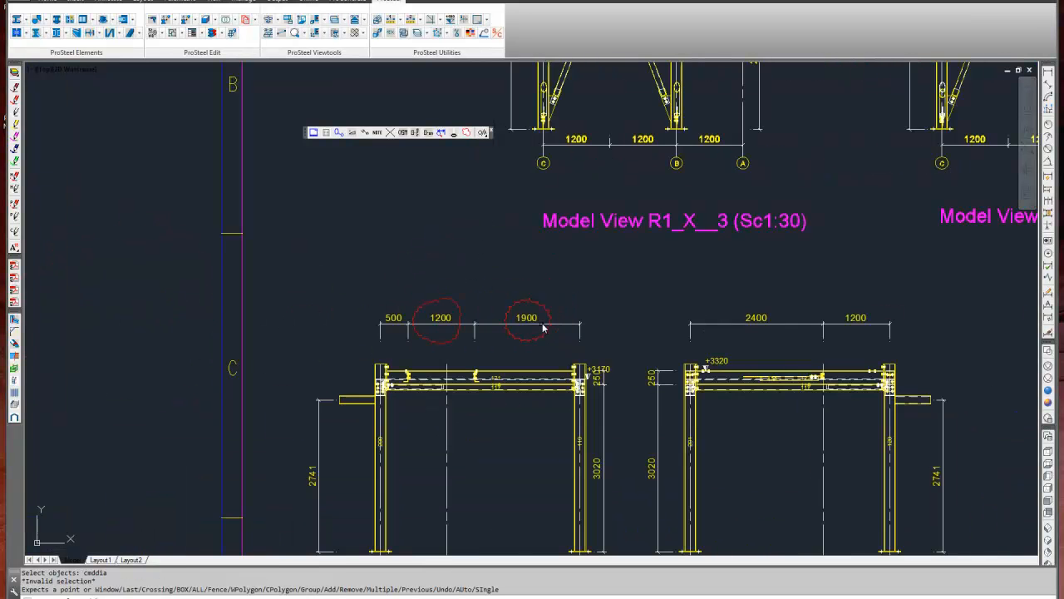
mouse_move(736, 236)
middle_mouse_down()
mouse_move(604, 444)
mouse_move(618, 431)
middle_mouse_up()
mouse_move(678, 320)
middle_mouse_down()
mouse_move(637, 376)
mouse_move(619, 374)
middle_mouse_up()
mouse_move(581, 276)
middle_mouse_down()
mouse_move(588, 455)
mouse_move(368, 416)
middle_mouse_up()
scroll(634, 117, "up", 5)
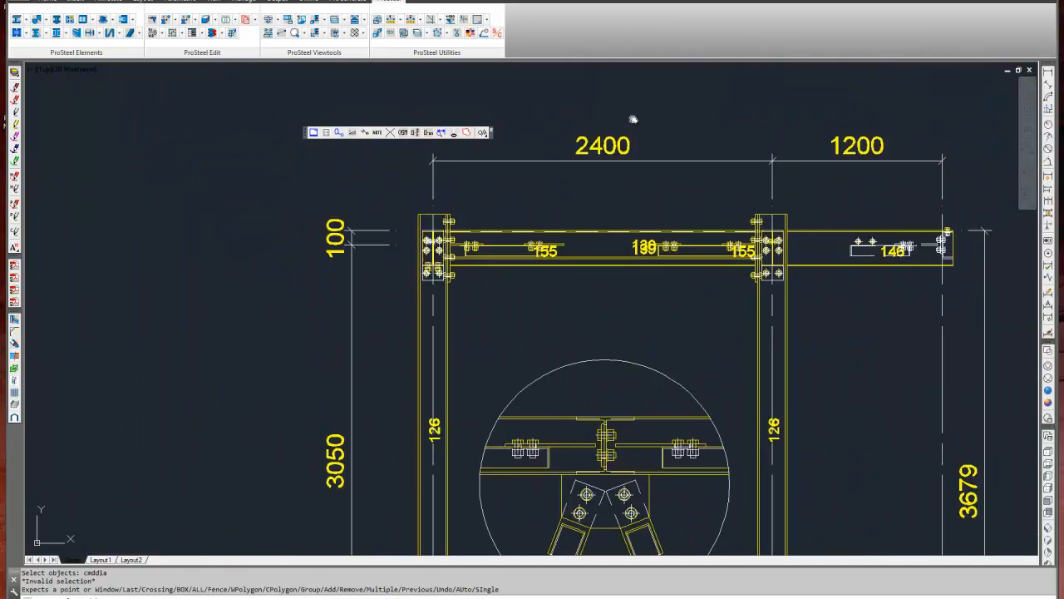
left_click(598, 228)
key("Return")
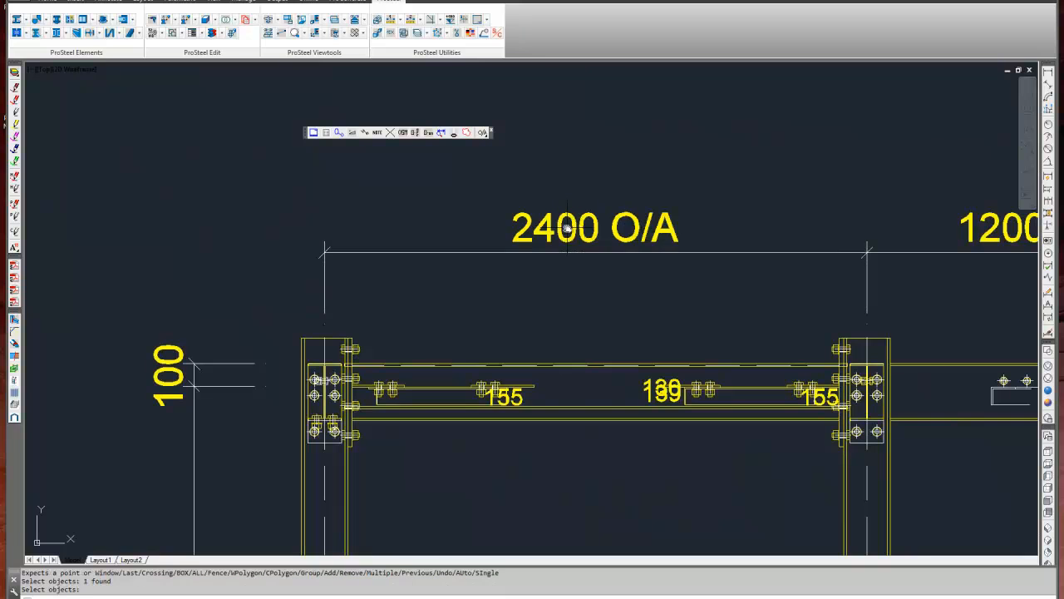
Replace the two 1200 dimension texts between grids C and B of Model View R1_X__4 with the = symbol.
left_click_drag(483, 136, 482, 187)
scroll(483, 176, "down", 4)
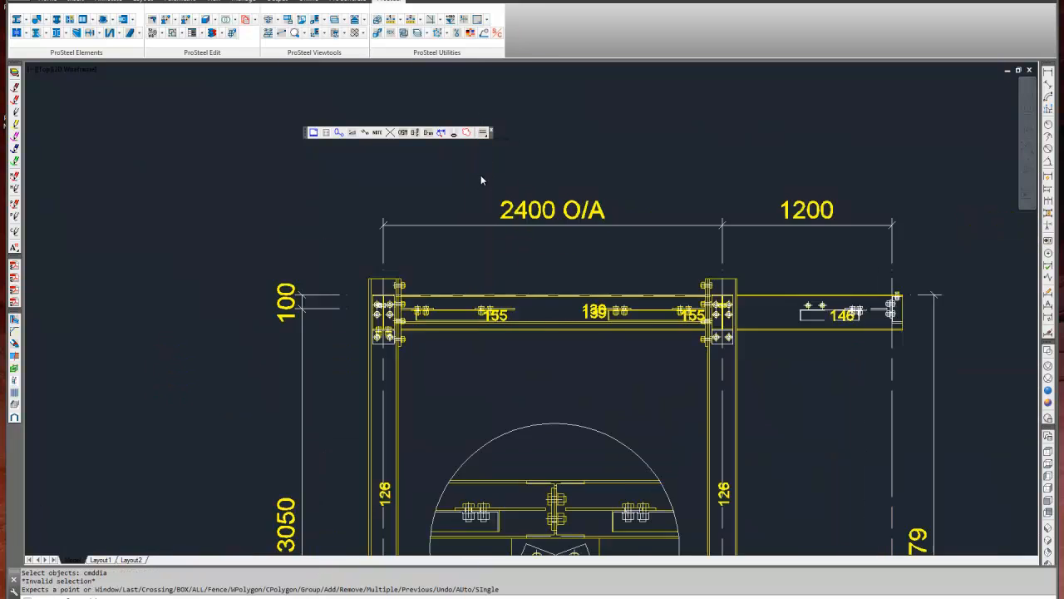
middle_click_drag(609, 297, 566, 96)
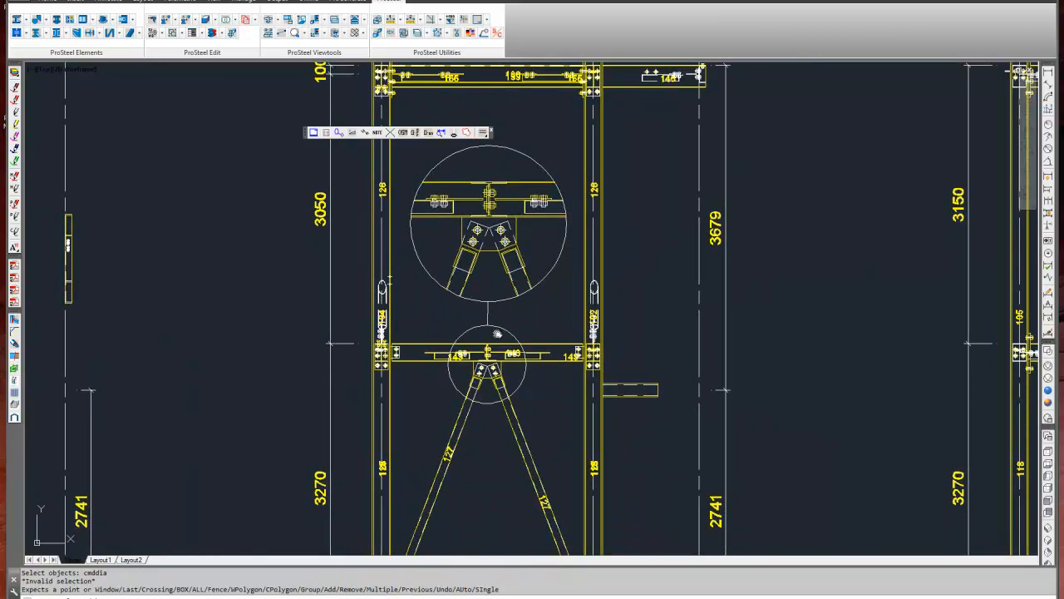
middle_click_drag(543, 355, 528, 159)
scroll(470, 487, "up", 4)
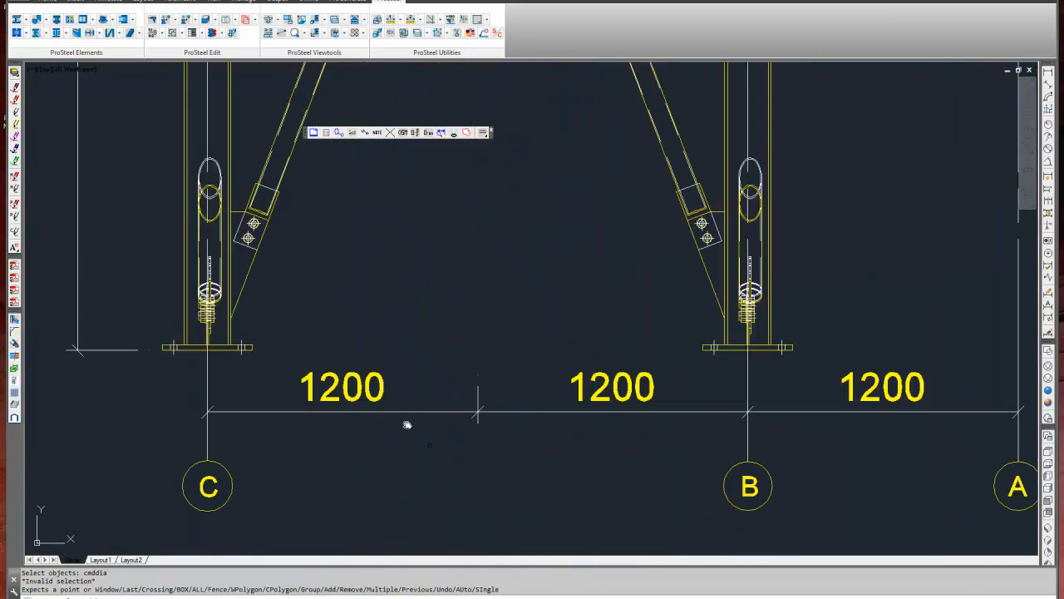
left_click(341, 411)
left_click(579, 382)
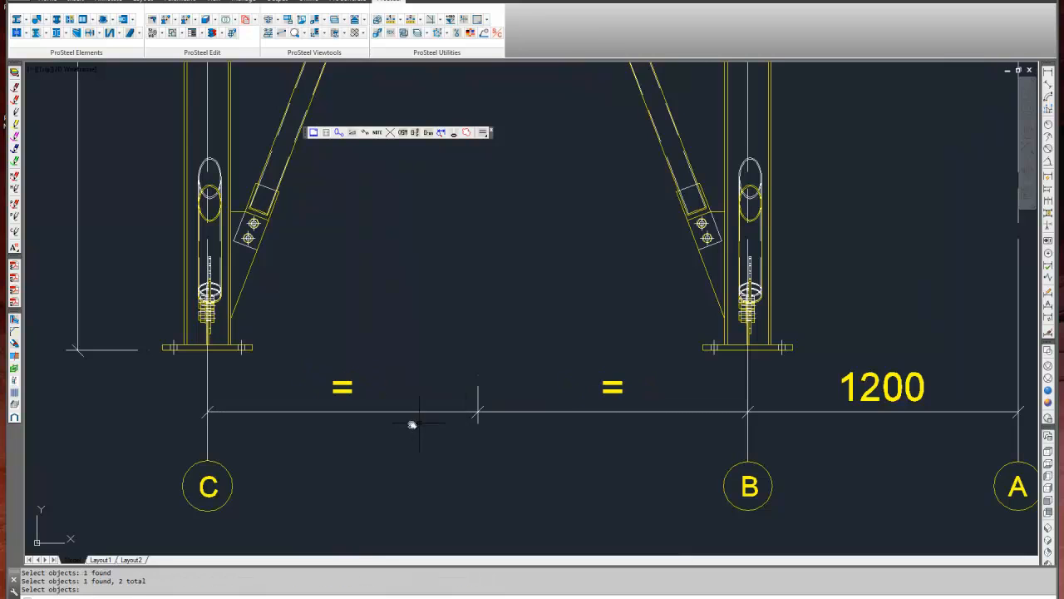
Add the REF. suffix to the vertical 2741 dimension beside the Model View R1_X__3 frame.
left_click(482, 132)
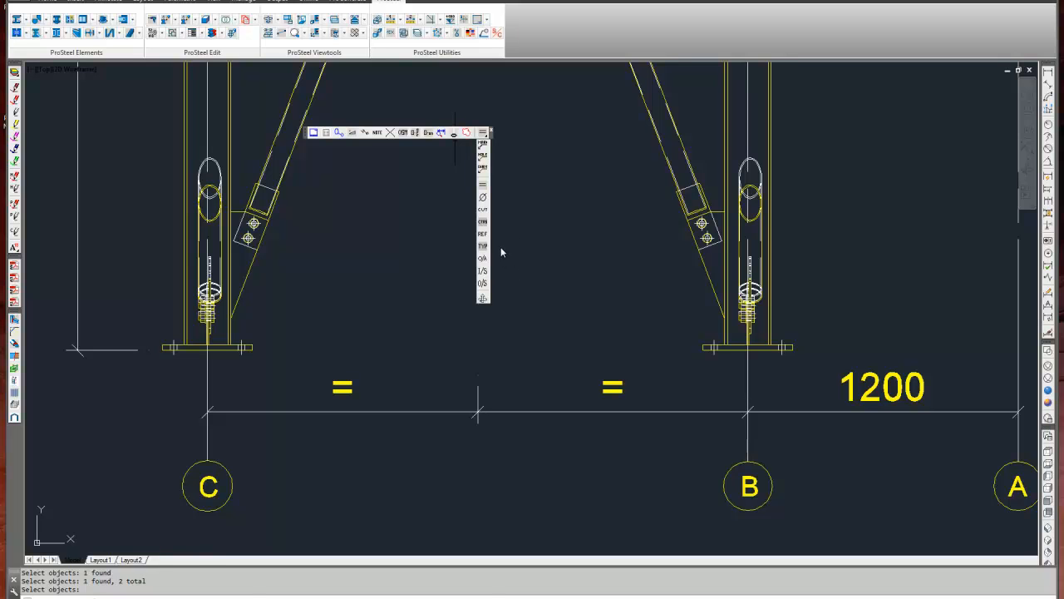
left_click(482, 234)
scroll(477, 253, "down", 6)
middle_click_drag(320, 247, 519, 342)
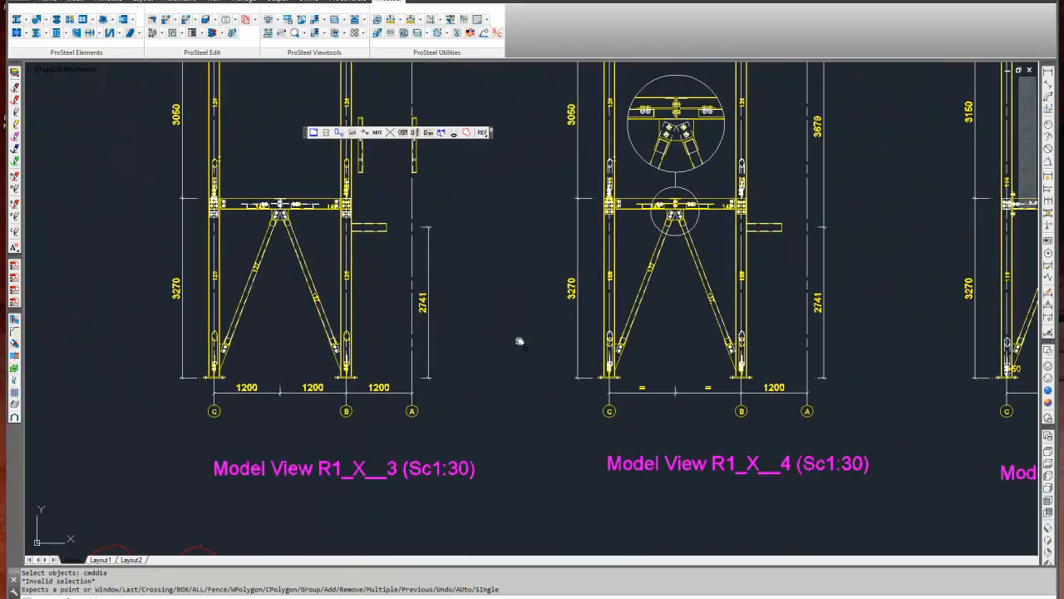
left_click(418, 297)
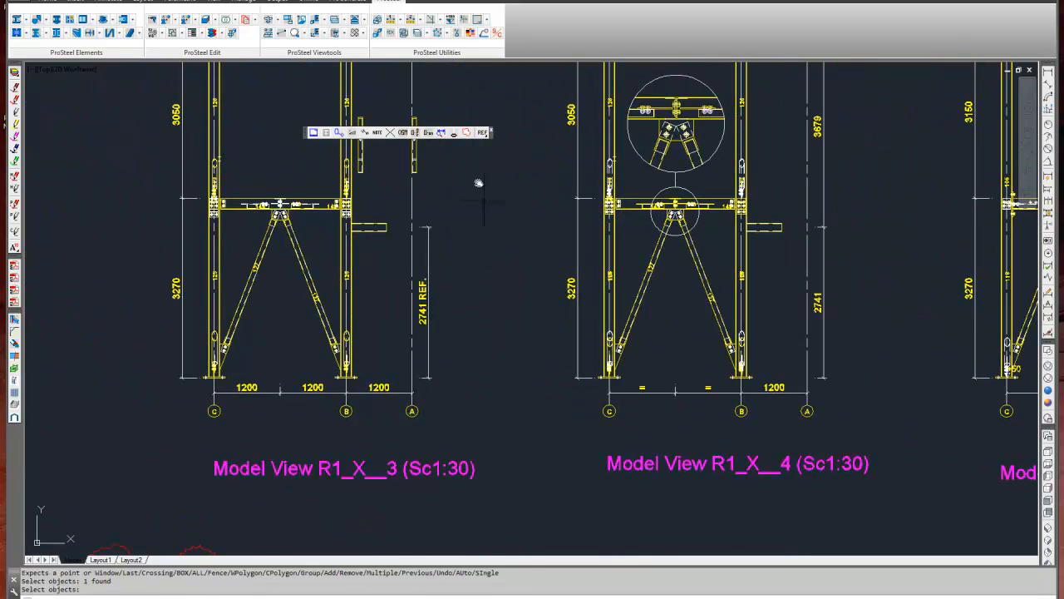
left_click(483, 133)
scroll(498, 341, "down", 4)
middle_click_drag(515, 317, 431, 373)
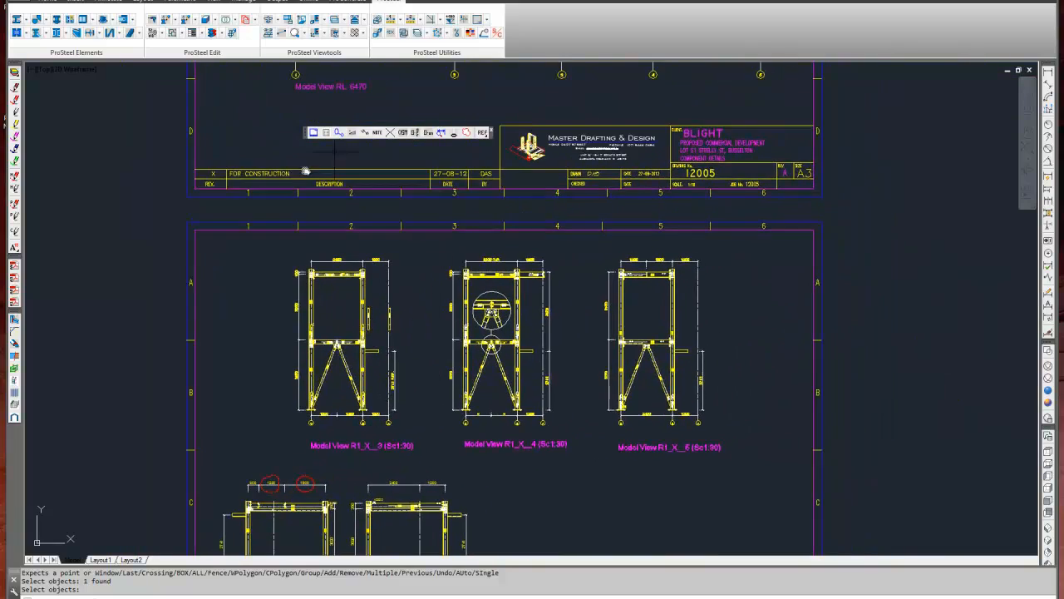